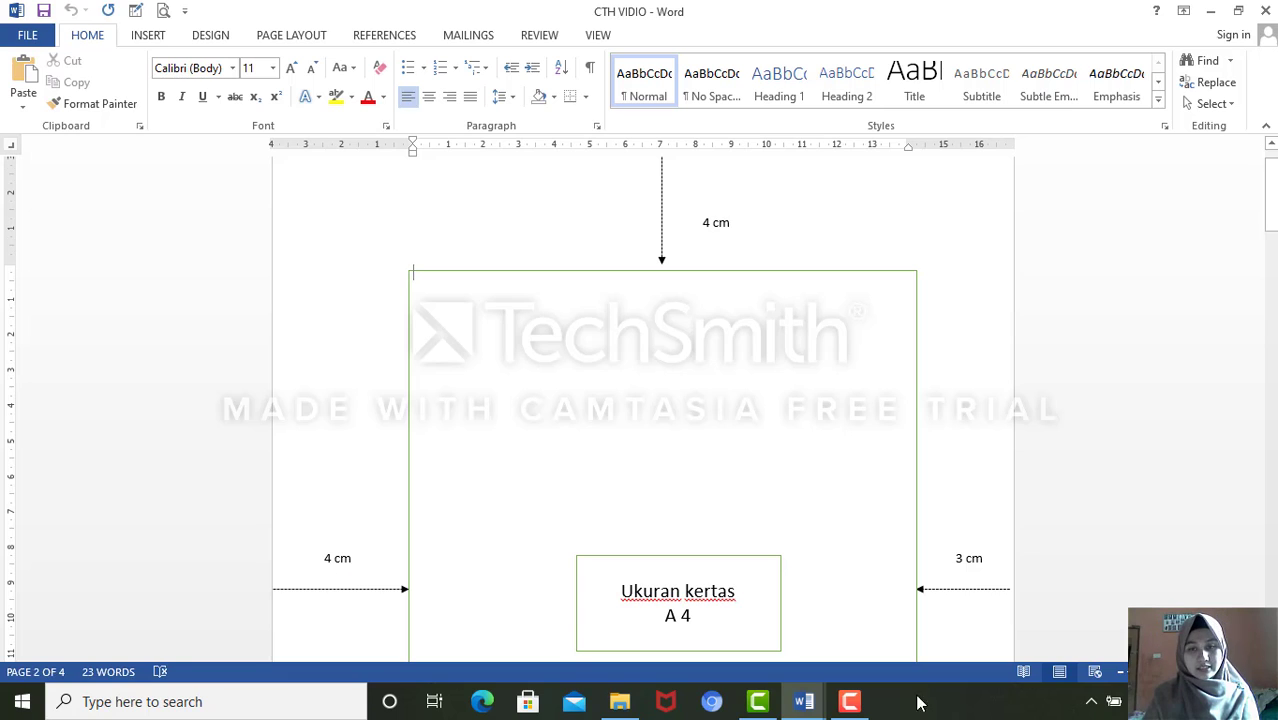
- Examine the example pages in CTH VIDIO for the paper sizes and margins drawn on the A4 and Legal layouts
{"action": "left_click_drag", "start_coordinate": [1270, 195], "coordinate": [1270, 285]}
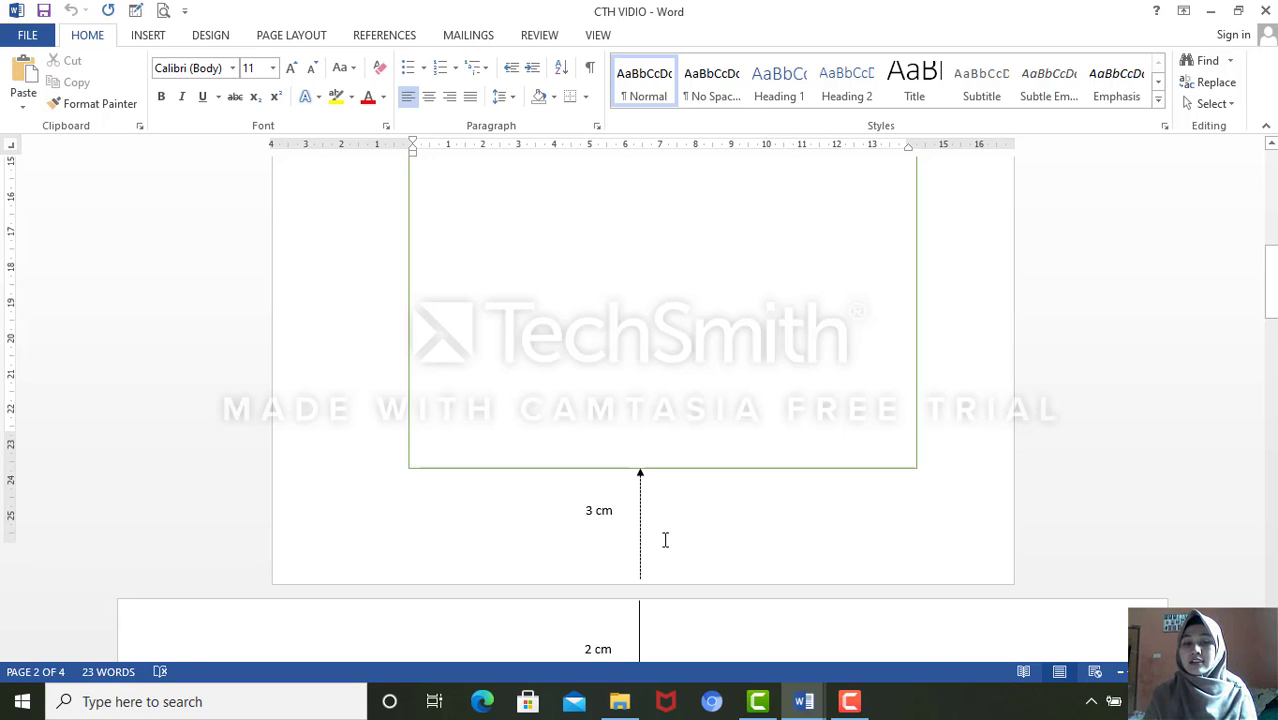
{"action": "scroll", "coordinate": [662, 548], "scroll_direction": "down", "scroll_amount": 5}
{"action": "scroll", "coordinate": [665, 543], "scroll_direction": "down", "scroll_amount": 2}
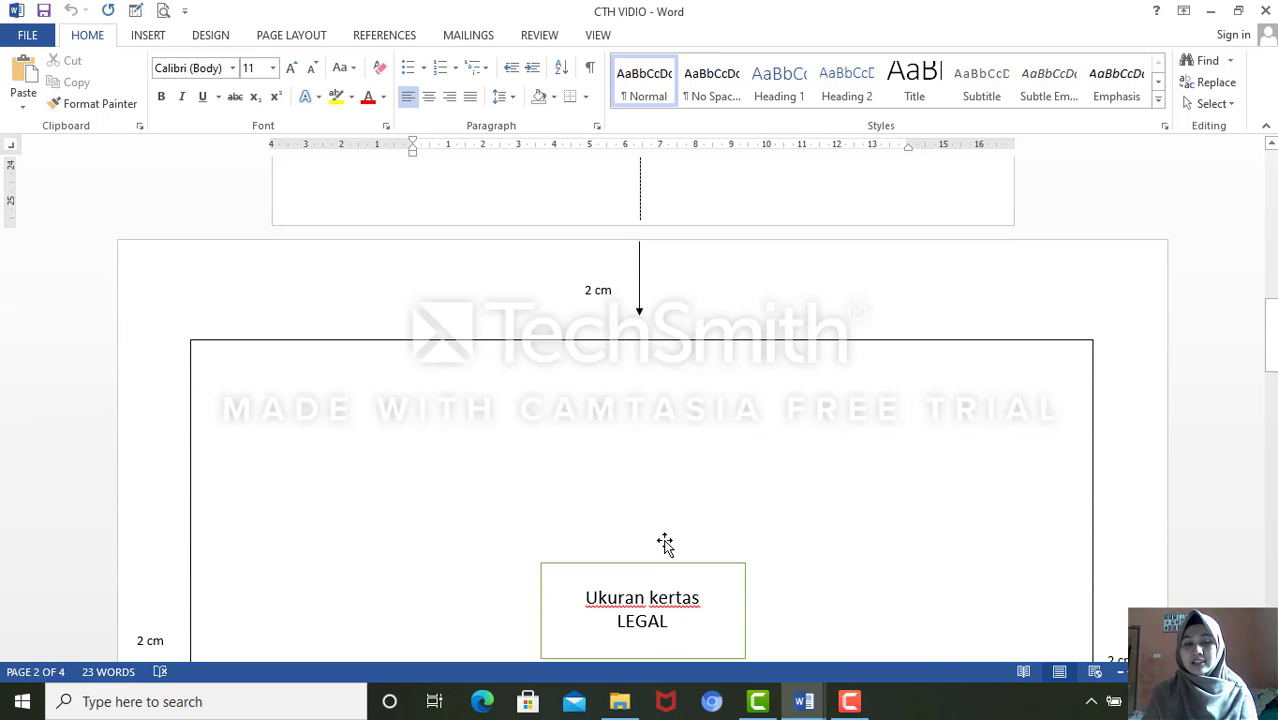
{"action": "scroll", "coordinate": [718, 562], "scroll_direction": "down", "scroll_amount": 1}
{"action": "scroll", "coordinate": [703, 566], "scroll_direction": "down", "scroll_amount": 1}
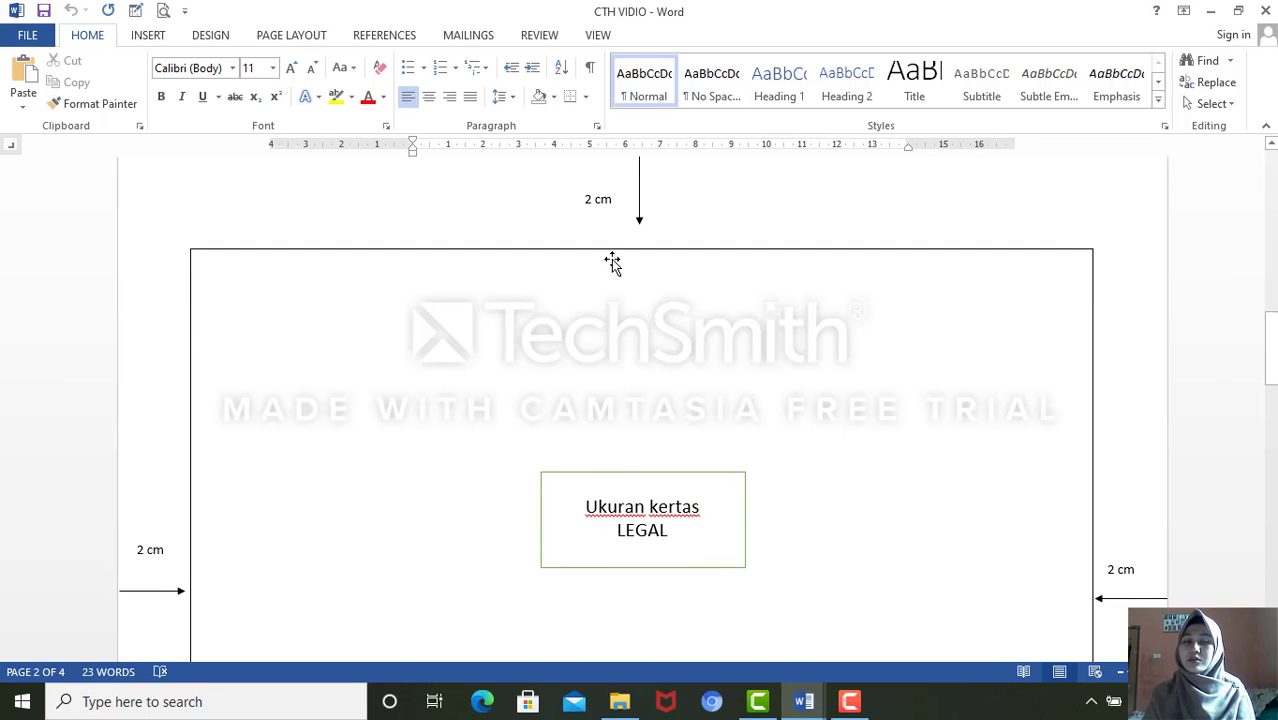
{"action": "scroll", "coordinate": [582, 368], "scroll_direction": "down", "scroll_amount": 1}
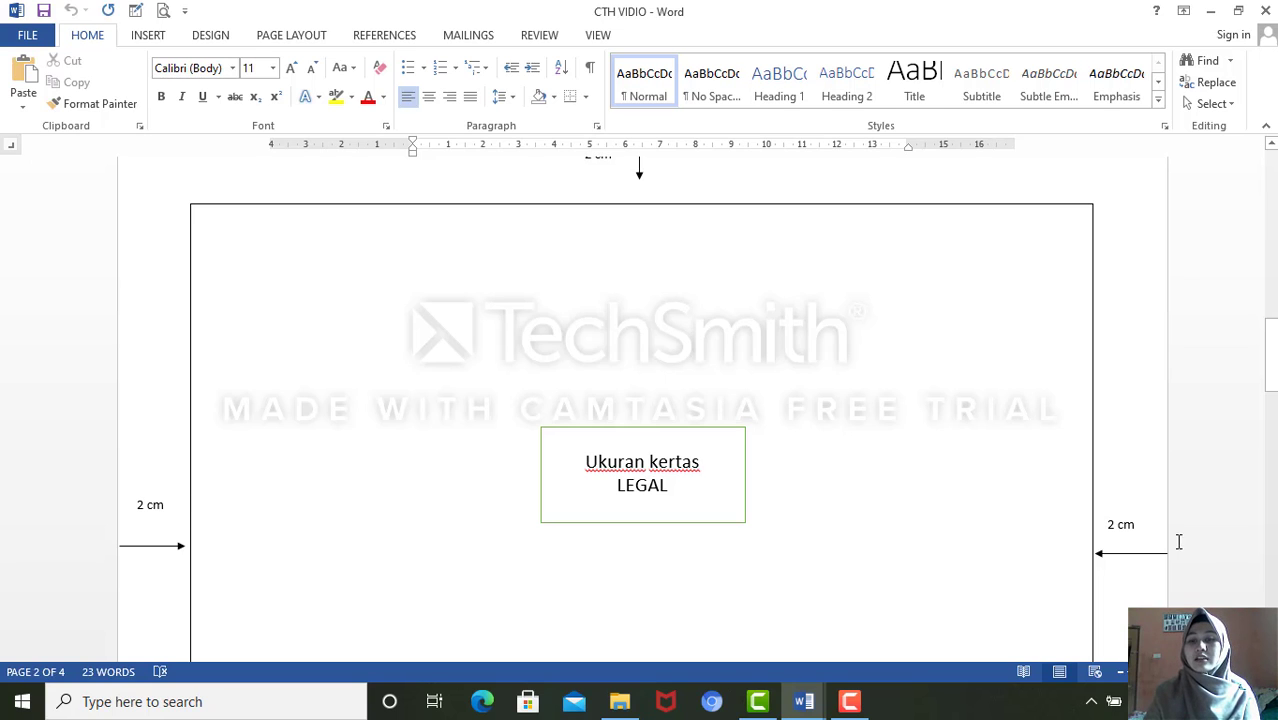
{"action": "scroll", "coordinate": [1053, 543], "scroll_direction": "down", "scroll_amount": 5}
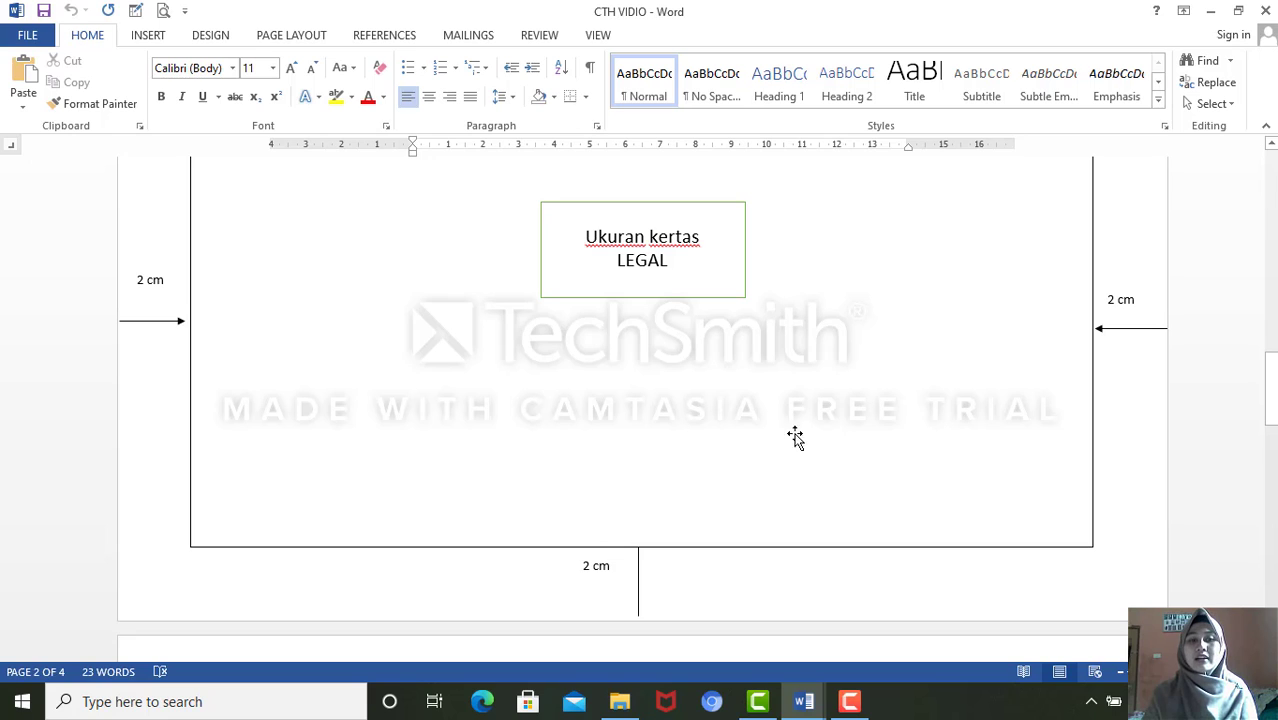
{"action": "left_click_drag", "start_coordinate": [1270, 400], "coordinate": [1270, 190]}
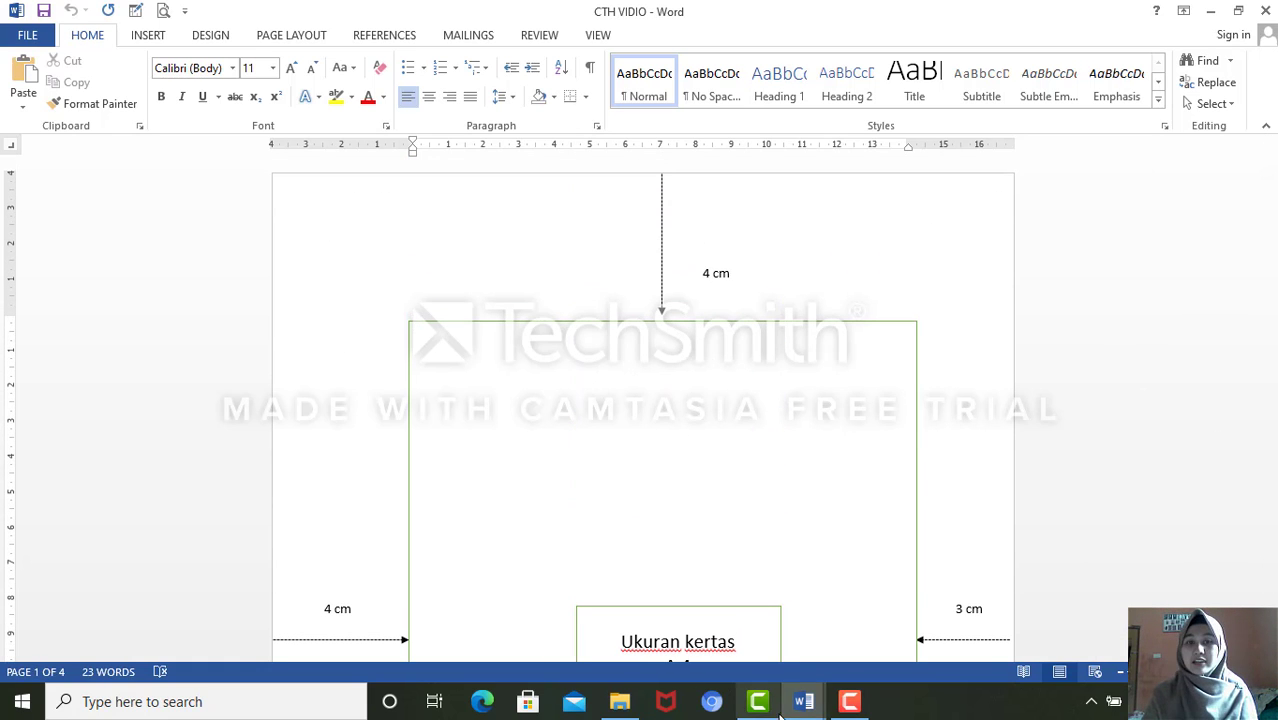
- Switch to the blank Document5 and choose A4 (210 x 297 mm) as its paper size in Page Setup
{"action": "left_click", "coordinate": [801, 716]}
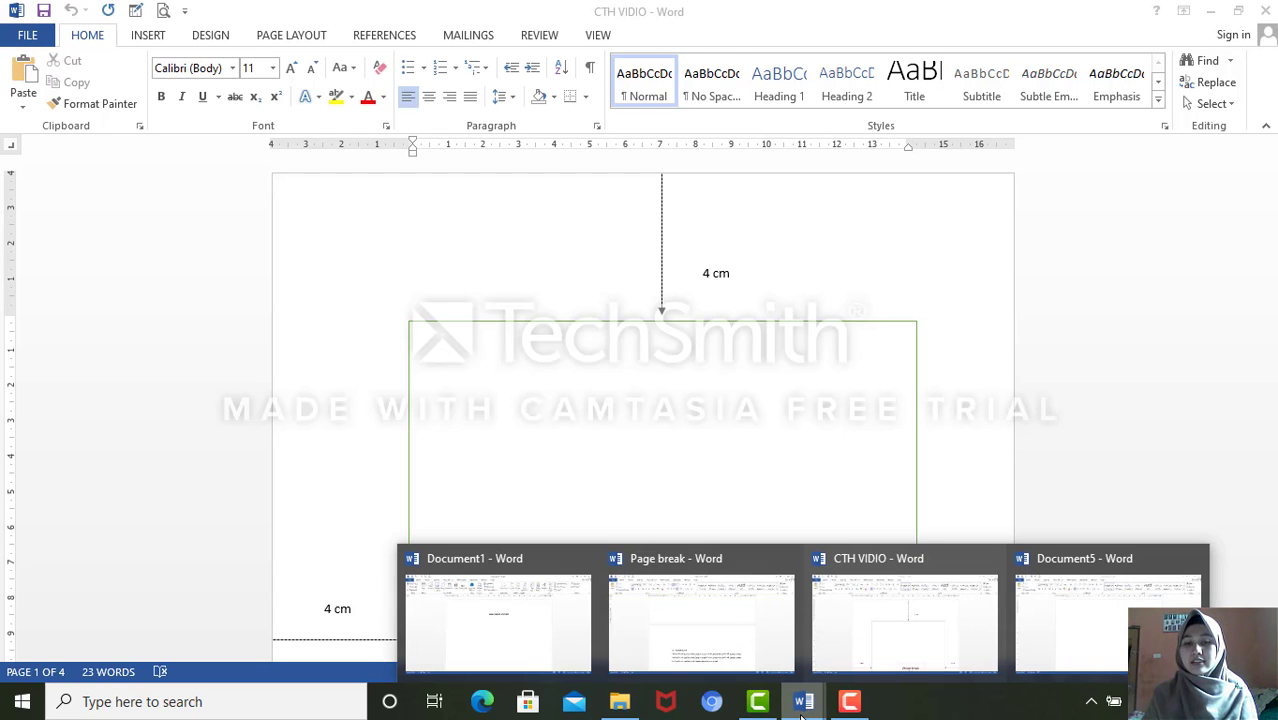
{"action": "left_click", "coordinate": [1103, 611]}
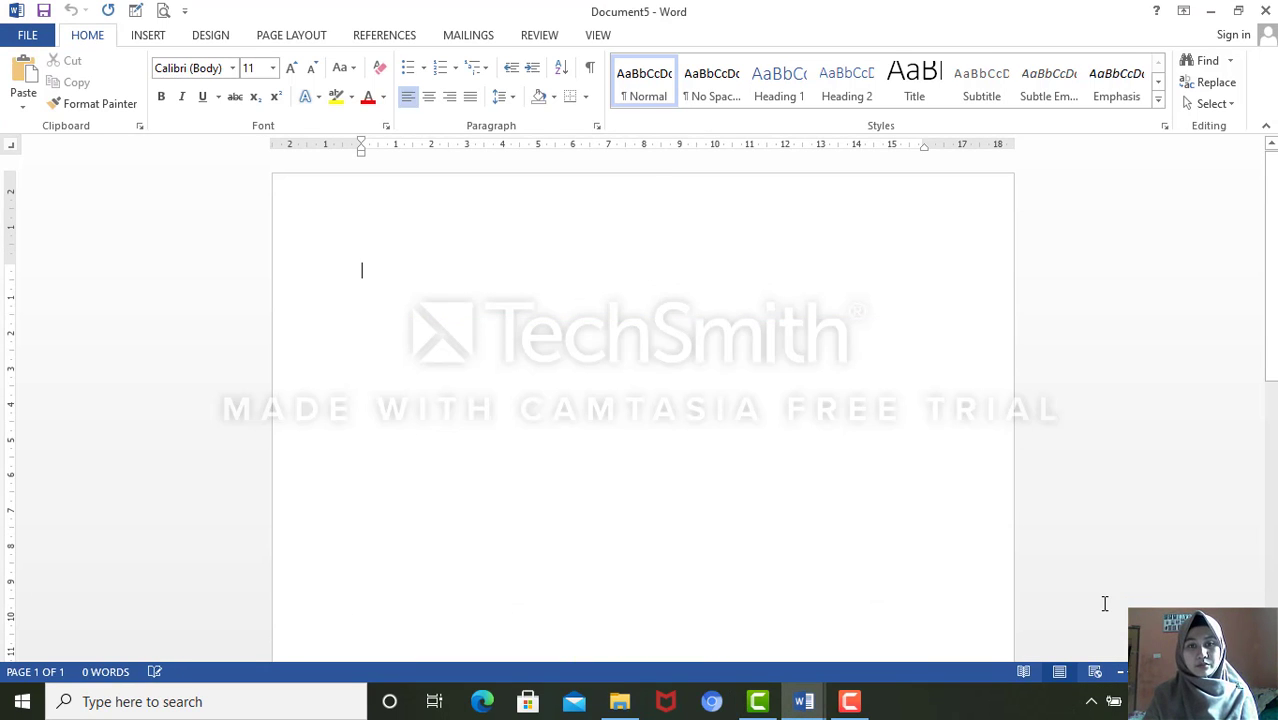
{"action": "left_click", "coordinate": [292, 36]}
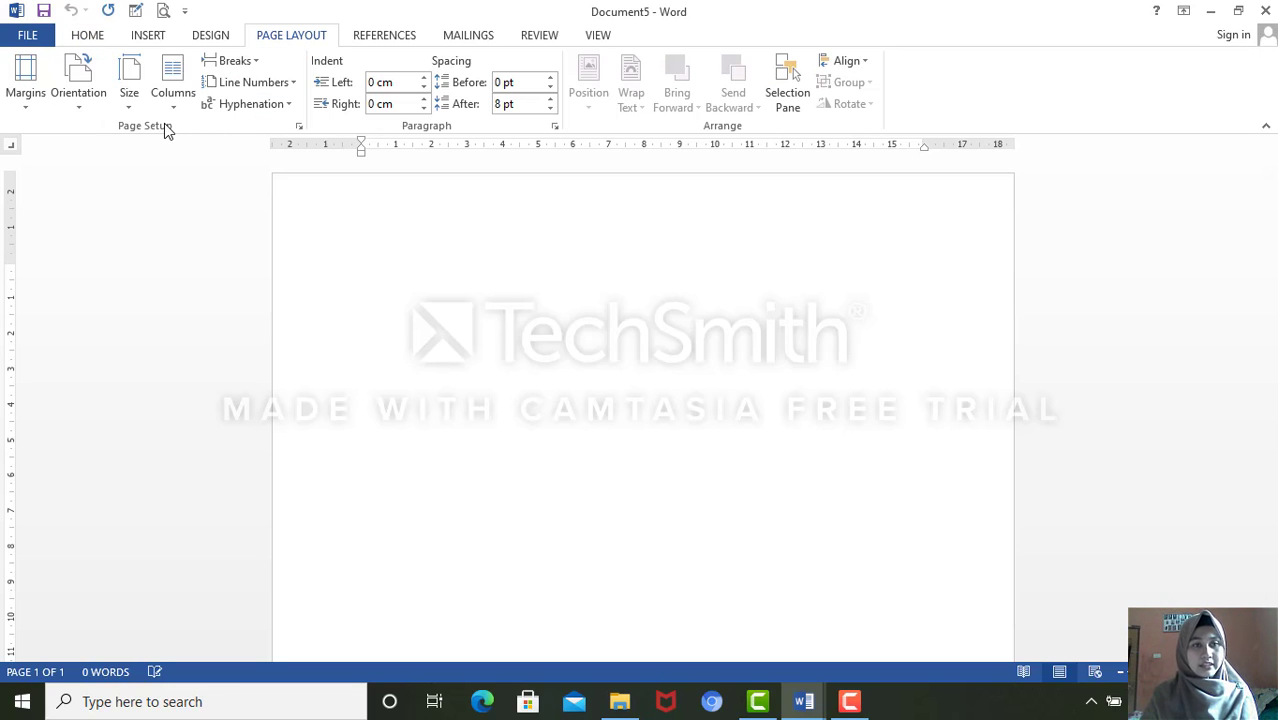
{"action": "left_click", "coordinate": [300, 127]}
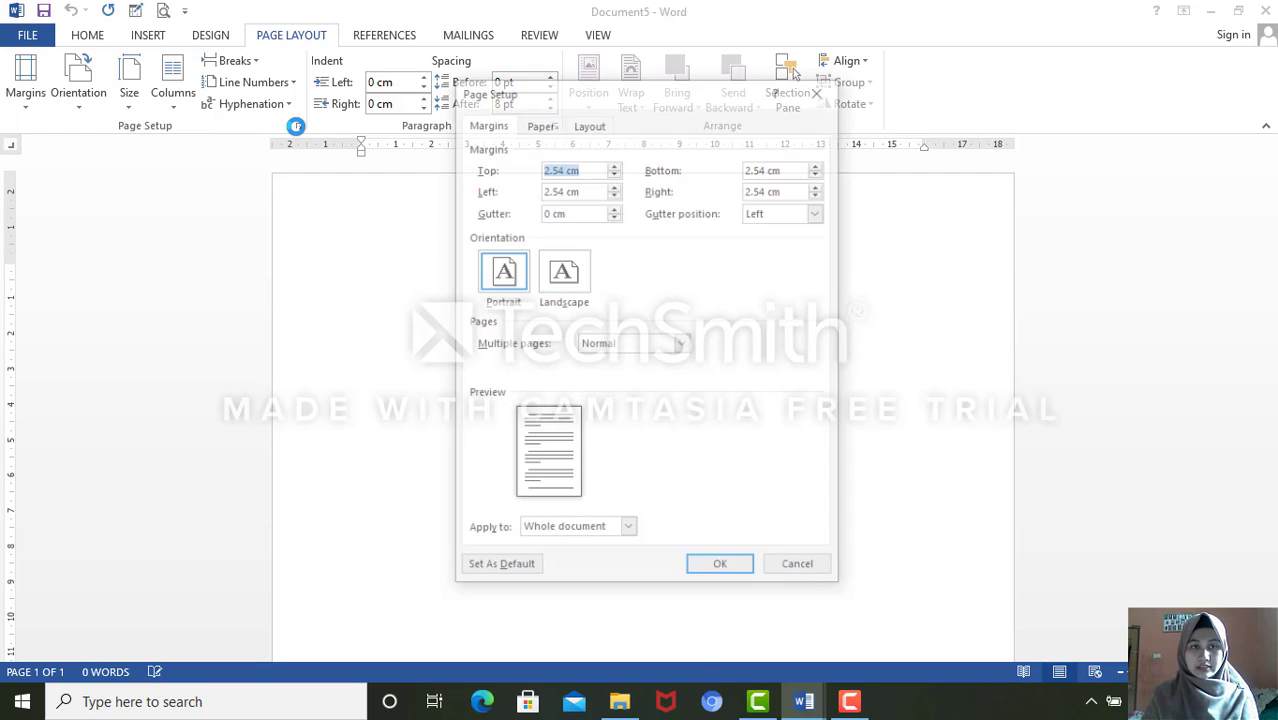
{"action": "left_click", "coordinate": [542, 124]}
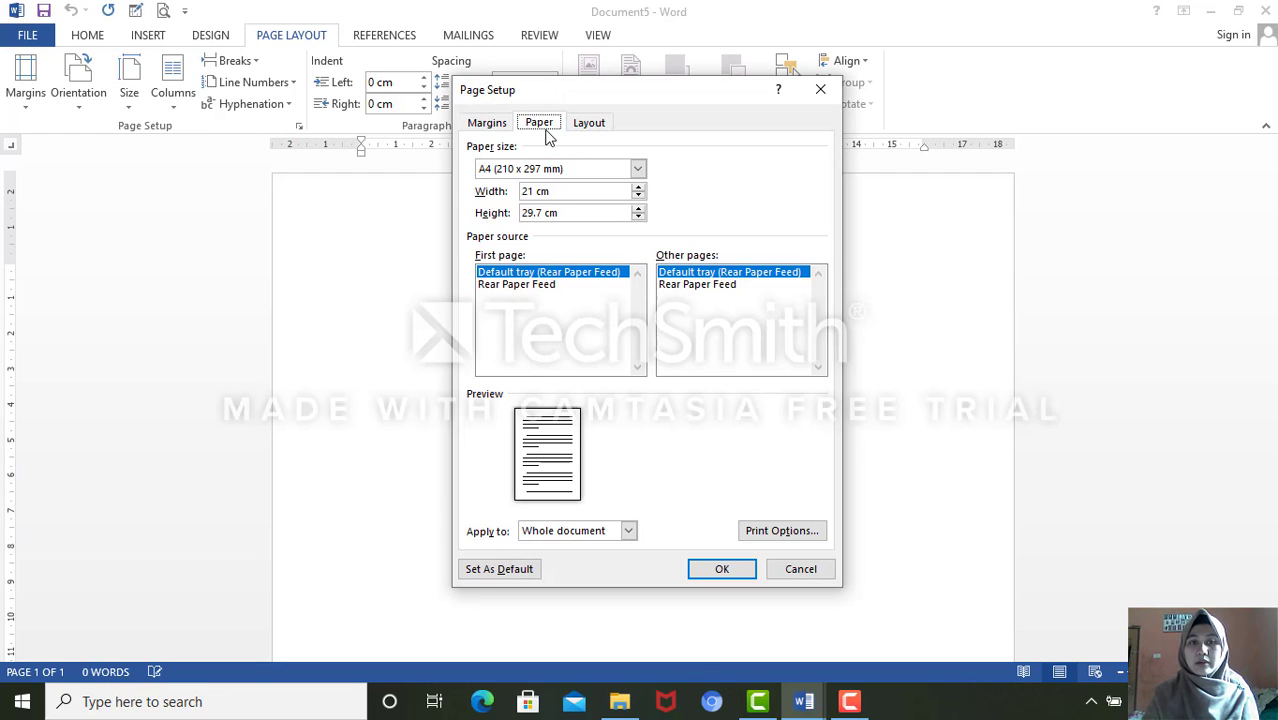
{"action": "left_click", "coordinate": [638, 169]}
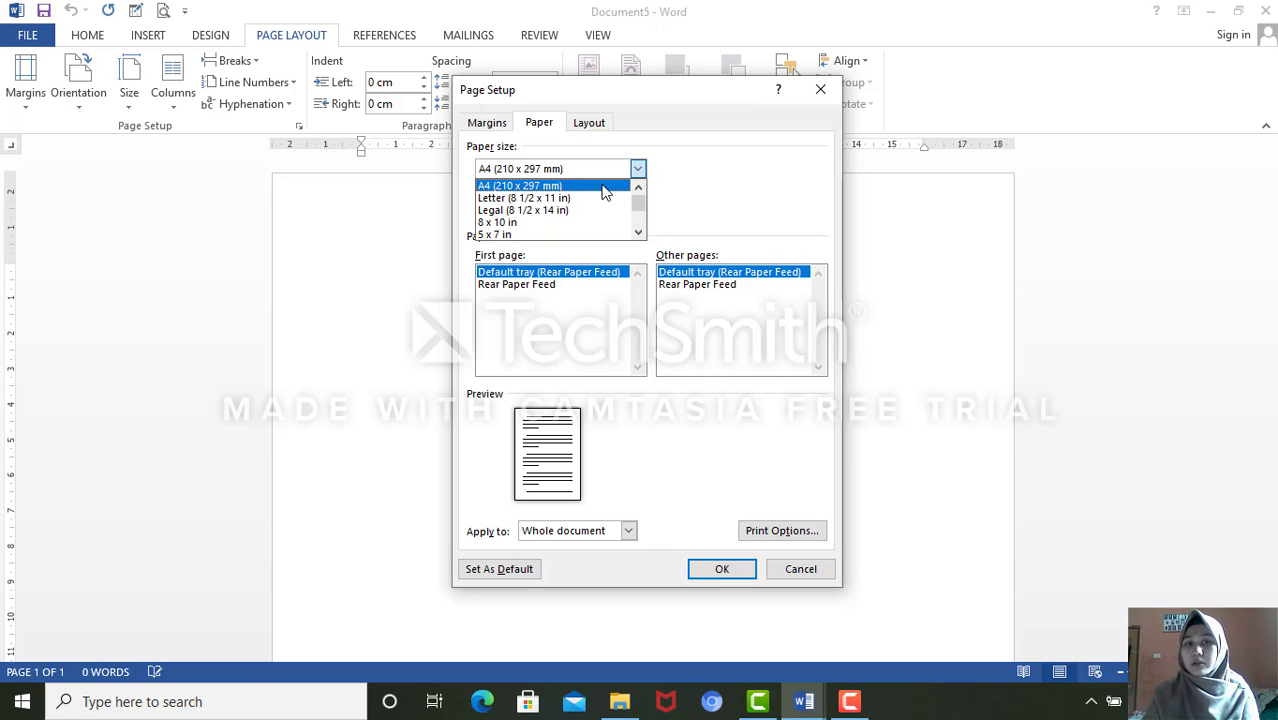
{"action": "left_click", "coordinate": [604, 192]}
- Set the top and left page margins to 4 cm
{"action": "left_click", "coordinate": [497, 126]}
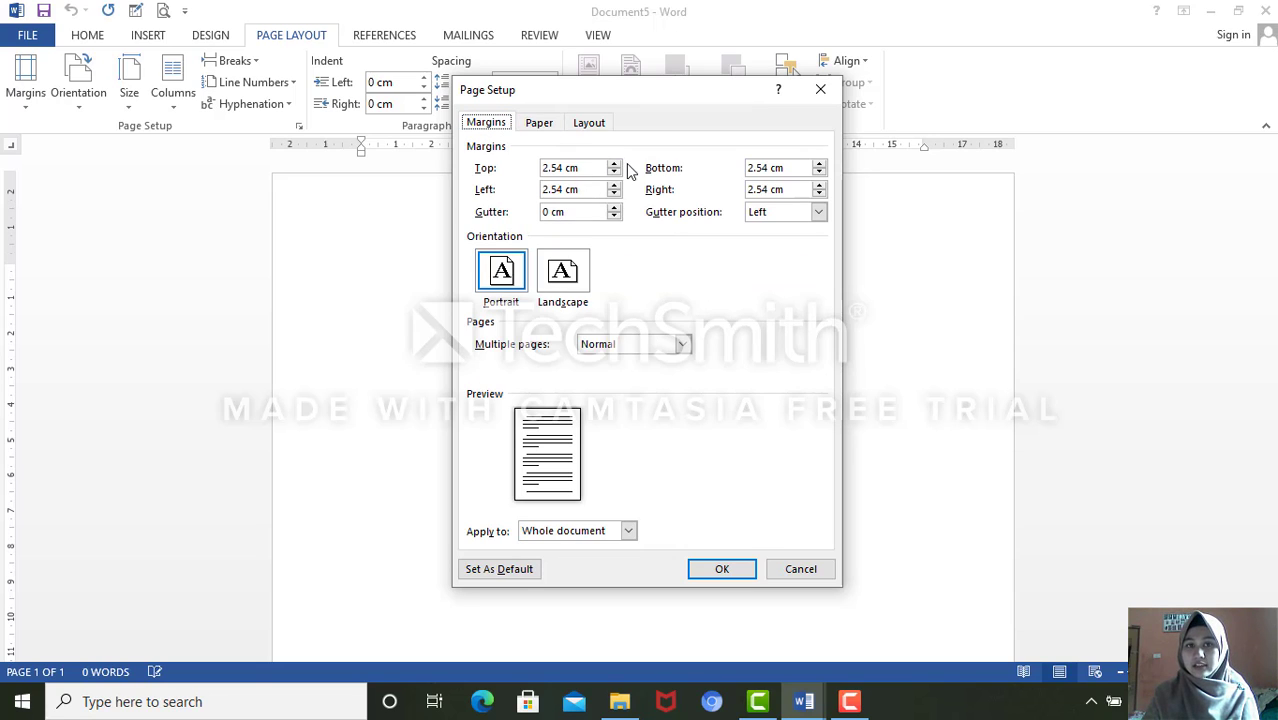
{"action": "left_click", "coordinate": [614, 164]}
{"action": "left_click", "coordinate": [615, 166]}
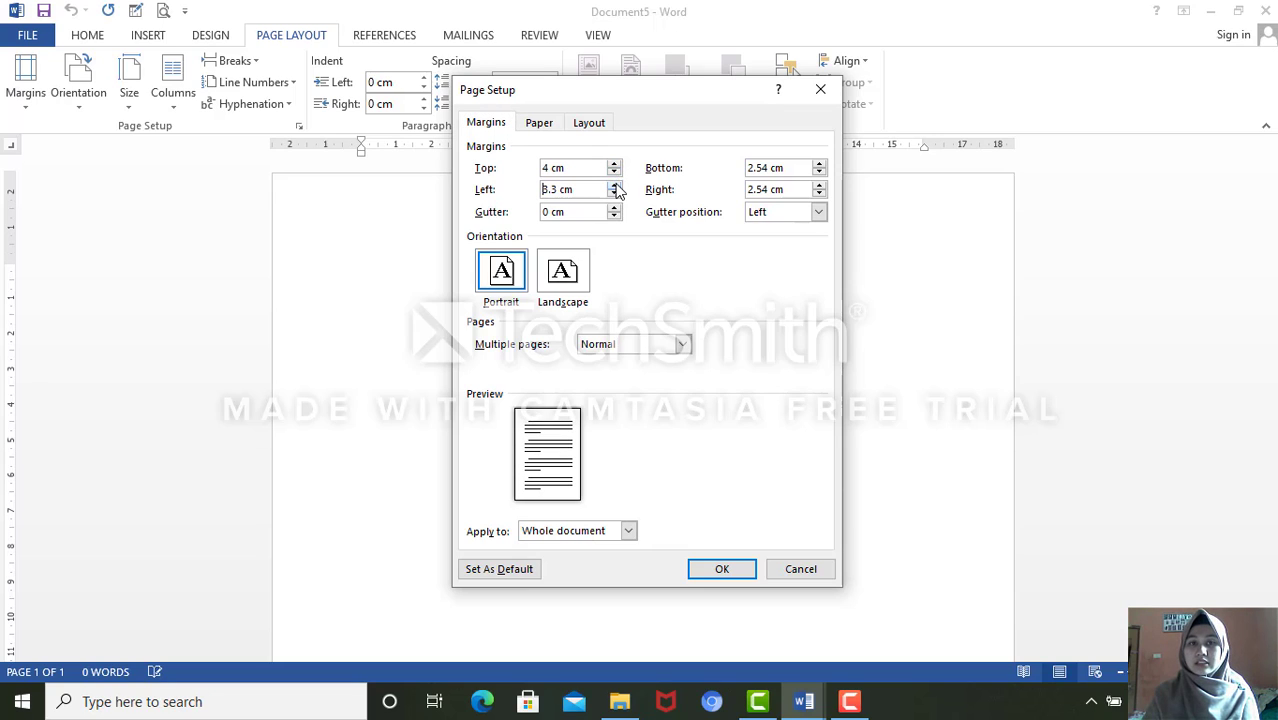
{"action": "left_click", "coordinate": [615, 186]}
{"action": "left_click", "coordinate": [615, 186]}
{"action": "left_click", "coordinate": [615, 186]}
{"action": "left_click", "coordinate": [615, 186]}
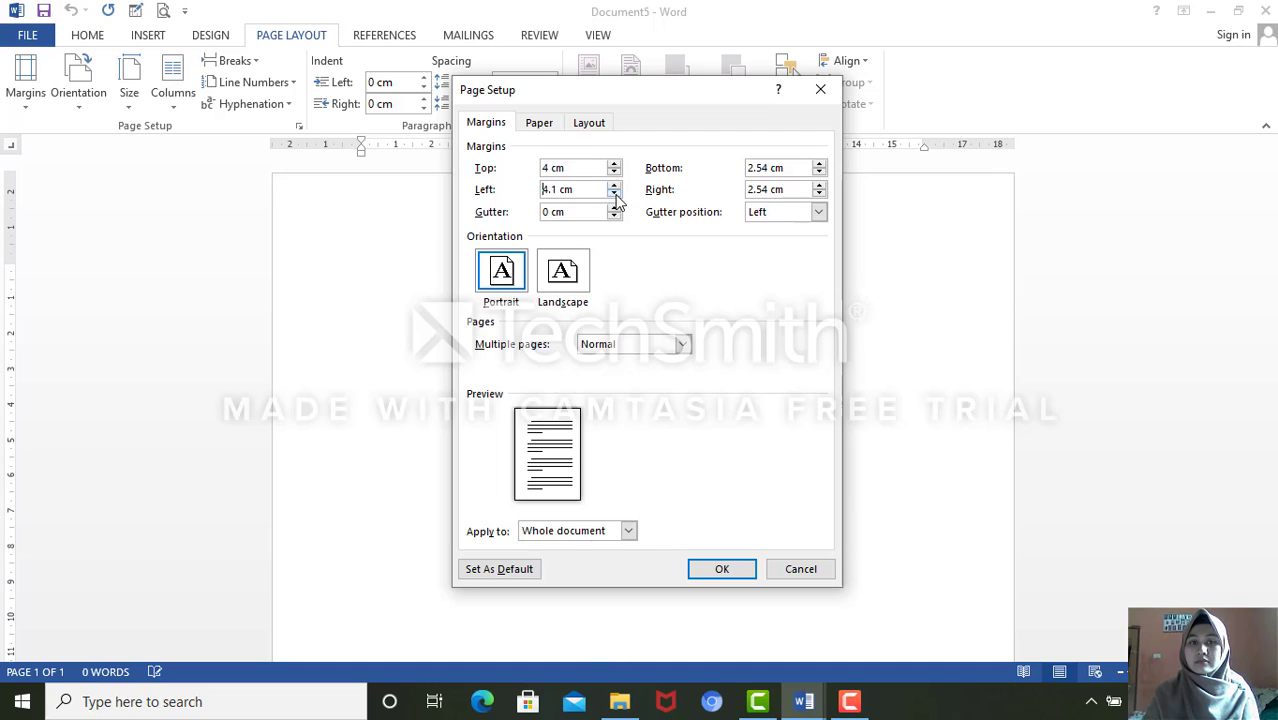
- Set the bottom and right page margins to 3 cm and apply the page setup to the whole document
{"action": "left_click", "coordinate": [819, 166]}
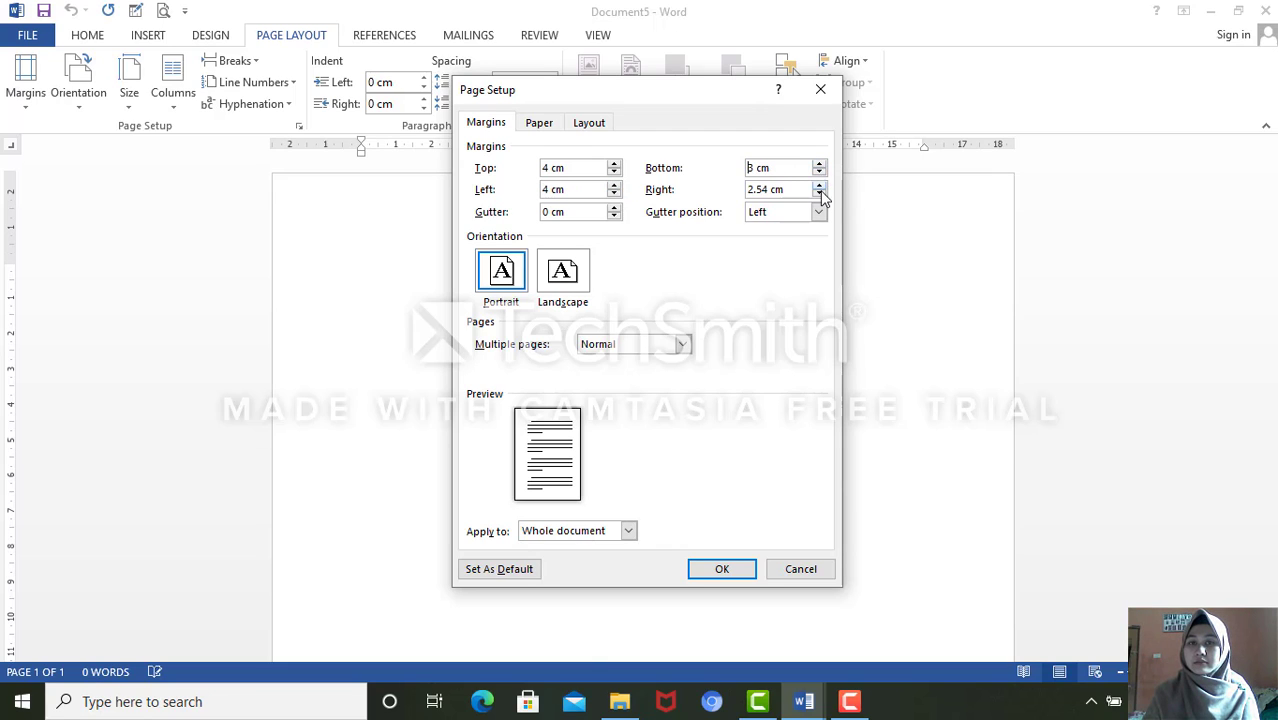
{"action": "left_click", "coordinate": [821, 185]}
{"action": "left_click", "coordinate": [821, 185]}
{"action": "left_click", "coordinate": [821, 185]}
{"action": "left_click", "coordinate": [821, 185]}
{"action": "left_click", "coordinate": [821, 185]}
{"action": "left_click", "coordinate": [821, 185]}
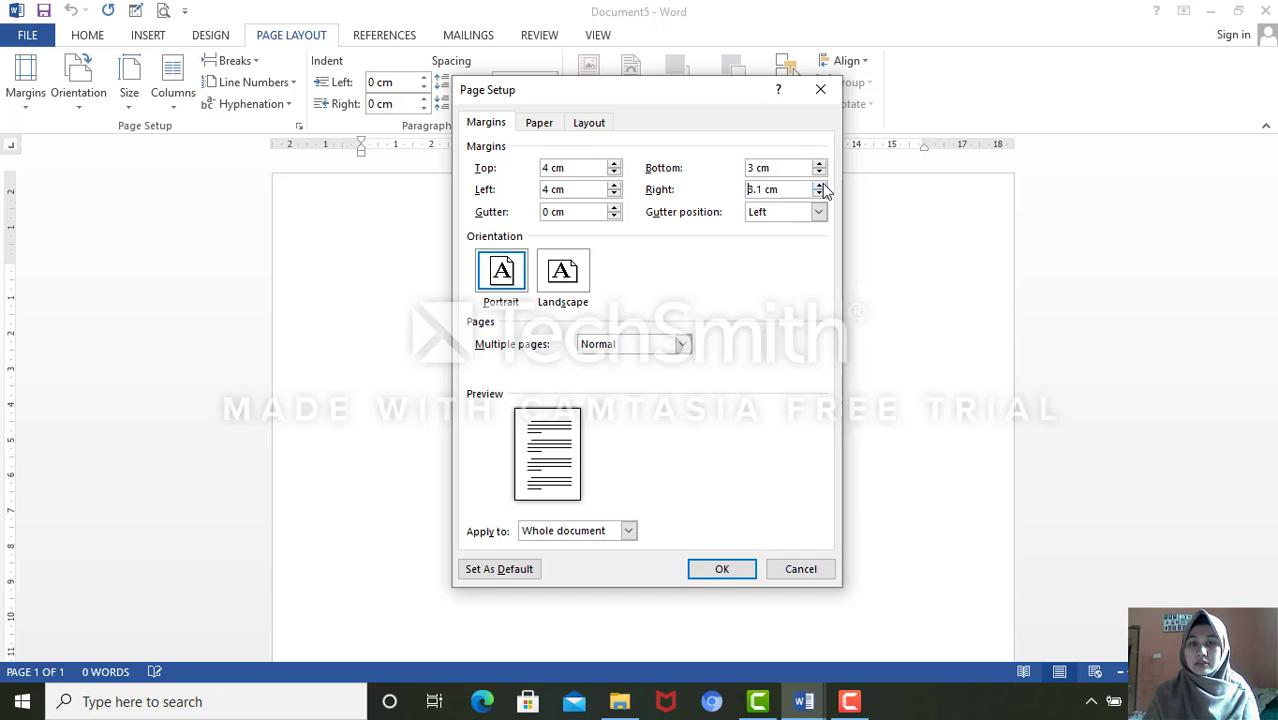
{"action": "left_click", "coordinate": [818, 195]}
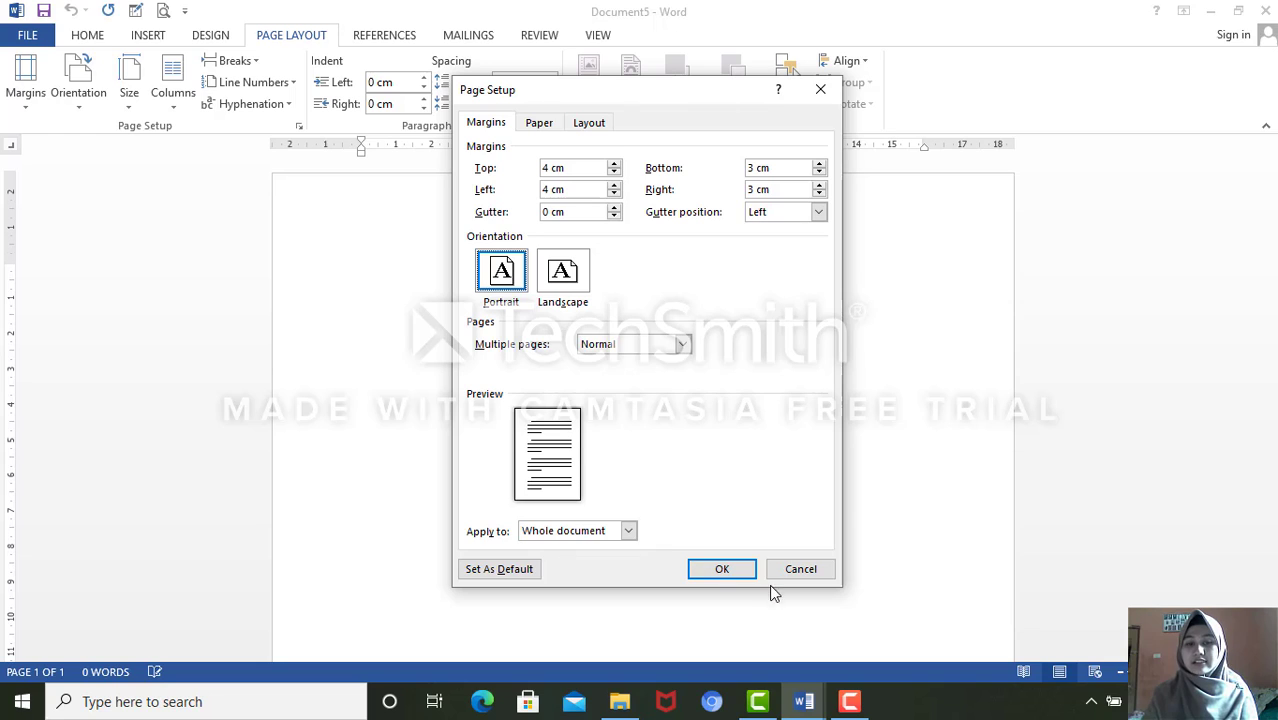
{"action": "left_click", "coordinate": [740, 575]}
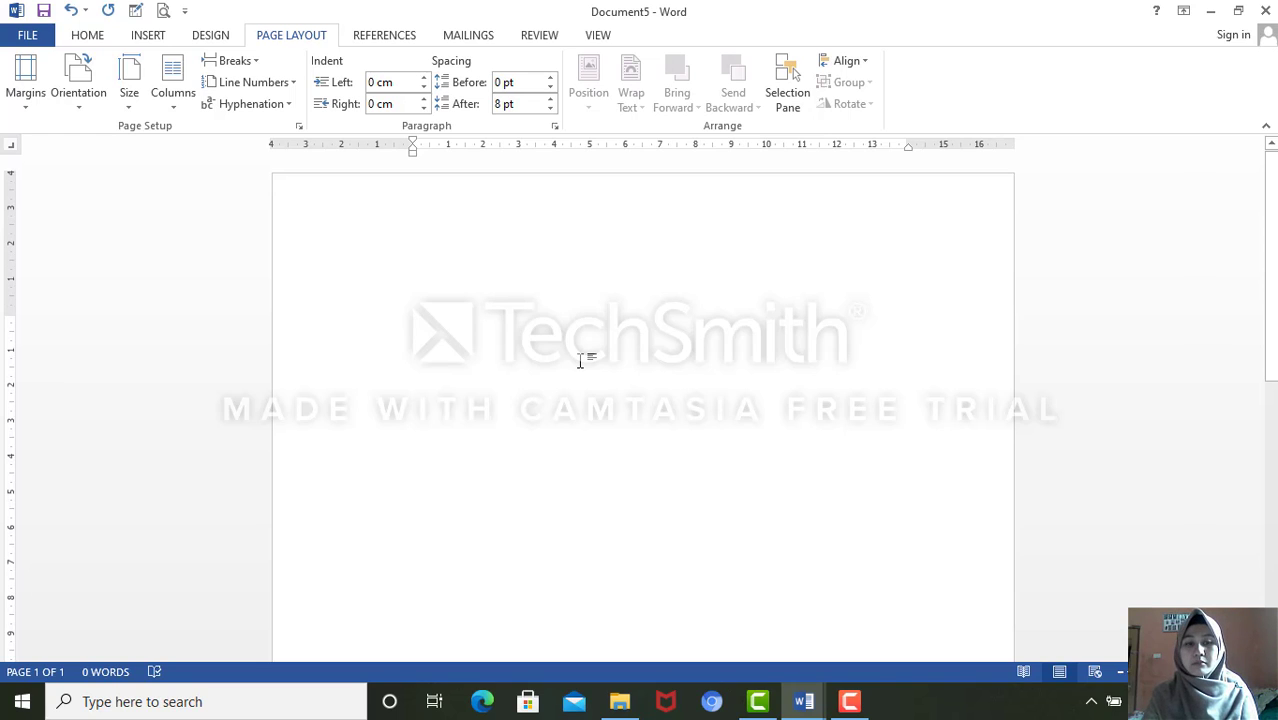
- Add empty paragraphs from the start of the document until the cursor is well down the second page
{"action": "key", "text": "Return"}
{"action": "key", "text": "Return"}
{"action": "key", "text": "Return"}
{"action": "key", "text": "Return"}
{"action": "key", "text": "Return"}
{"action": "key", "text": "Return"}
{"action": "key", "text": "Return"}
{"action": "key", "text": "Return"}
{"action": "key", "text": "Return"}
{"action": "key", "text": "Return"}
{"action": "key", "text": "Return"}
{"action": "key", "text": "Return"}
{"action": "key", "text": "Return"}
{"action": "key", "text": "Return"}
{"action": "key", "text": "Return"}
{"action": "key", "text": "Return"}
{"action": "key", "text": "Return"}
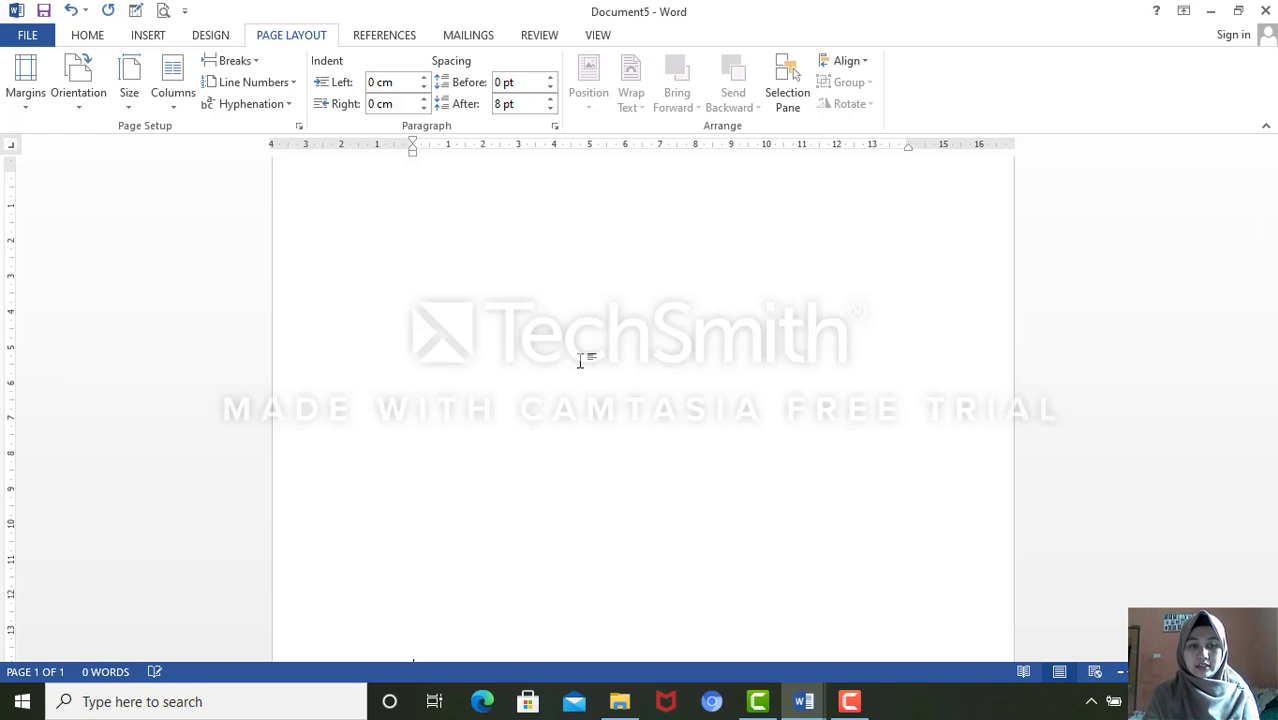
{"action": "key", "text": "Return"}
{"action": "key", "text": "Return"}
{"action": "key", "text": "Return"}
{"action": "key", "text": "Return"}
{"action": "key", "text": "Return"}
{"action": "key", "text": "Return"}
{"action": "key", "text": "Return"}
{"action": "key", "text": "Return"}
{"action": "key", "text": "Return"}
{"action": "key", "text": "Return"}
{"action": "key", "text": "Return"}
{"action": "key", "text": "Return"}
{"action": "key", "text": "Return"}
{"action": "key", "text": "Return"}
{"action": "key", "text": "Return"}
{"action": "key", "text": "Return"}
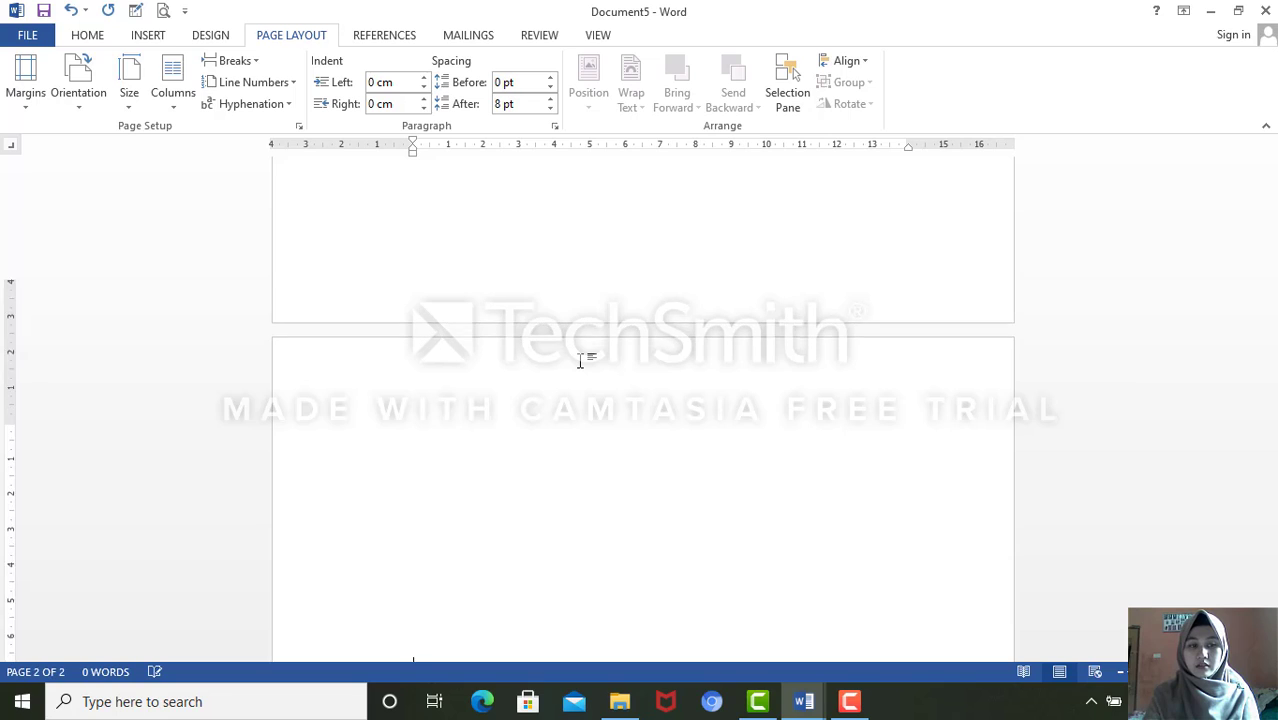
{"action": "key", "text": "Return"}
{"action": "key", "text": "Return"}
{"action": "key", "text": "Return"}
{"action": "key", "text": "Return"}
{"action": "key", "text": "Return"}
{"action": "key", "text": "Return"}
{"action": "key", "text": "Return"}
{"action": "key", "text": "Return"}
{"action": "key", "text": "Return"}
{"action": "key", "text": "Return"}
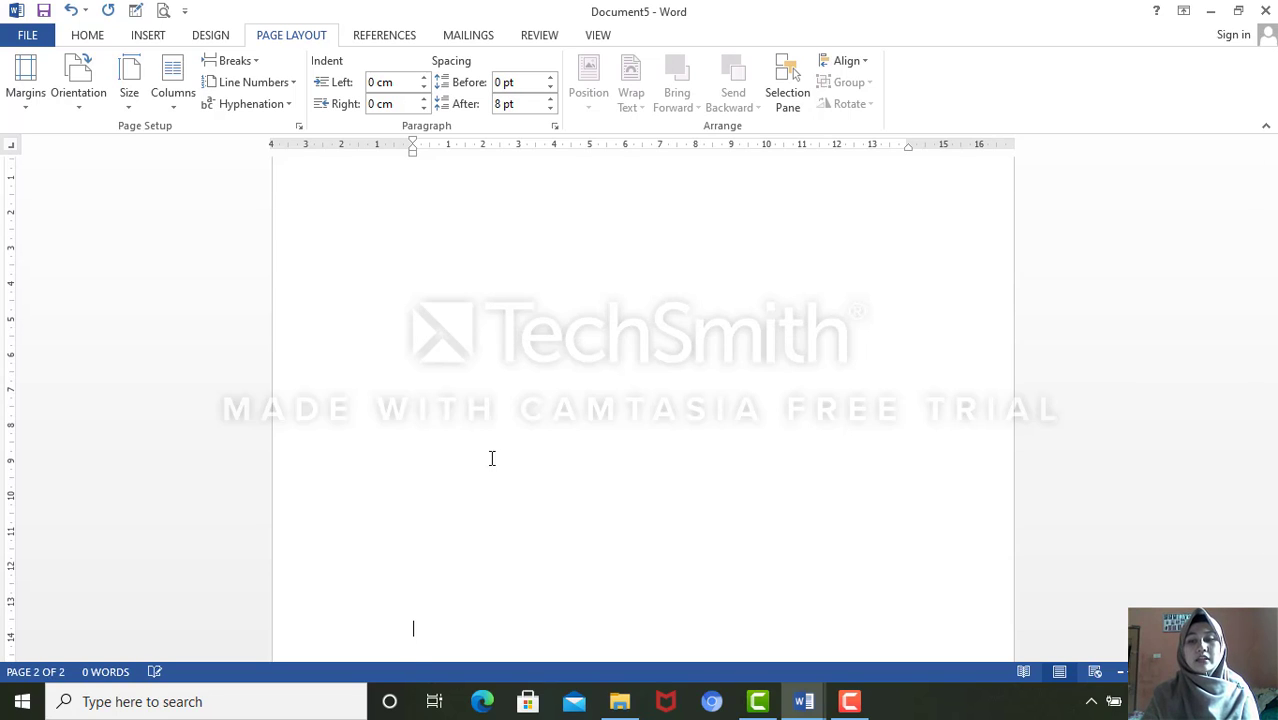
- Reopen Page Setup from the second page and choose Legal (8 1/2 x 14 in) as the paper size
{"action": "left_click_drag", "start_coordinate": [1270, 501], "coordinate": [1270, 598]}
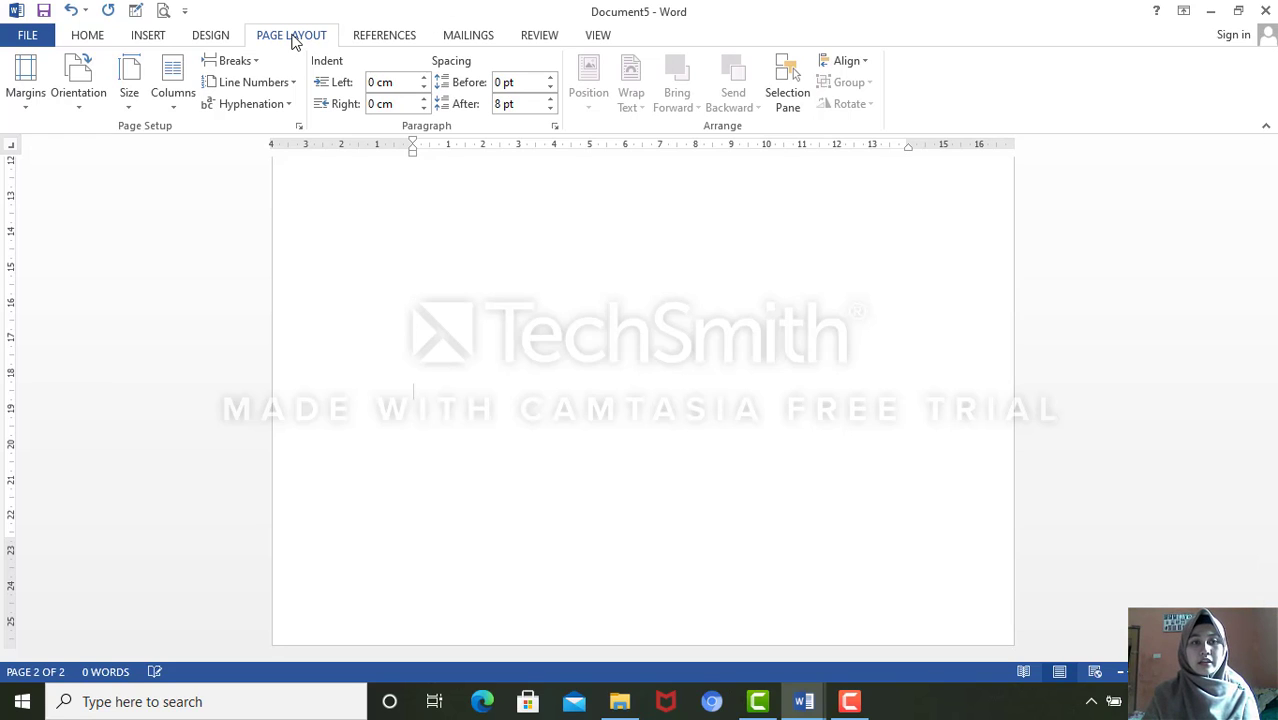
{"action": "left_click", "coordinate": [299, 126]}
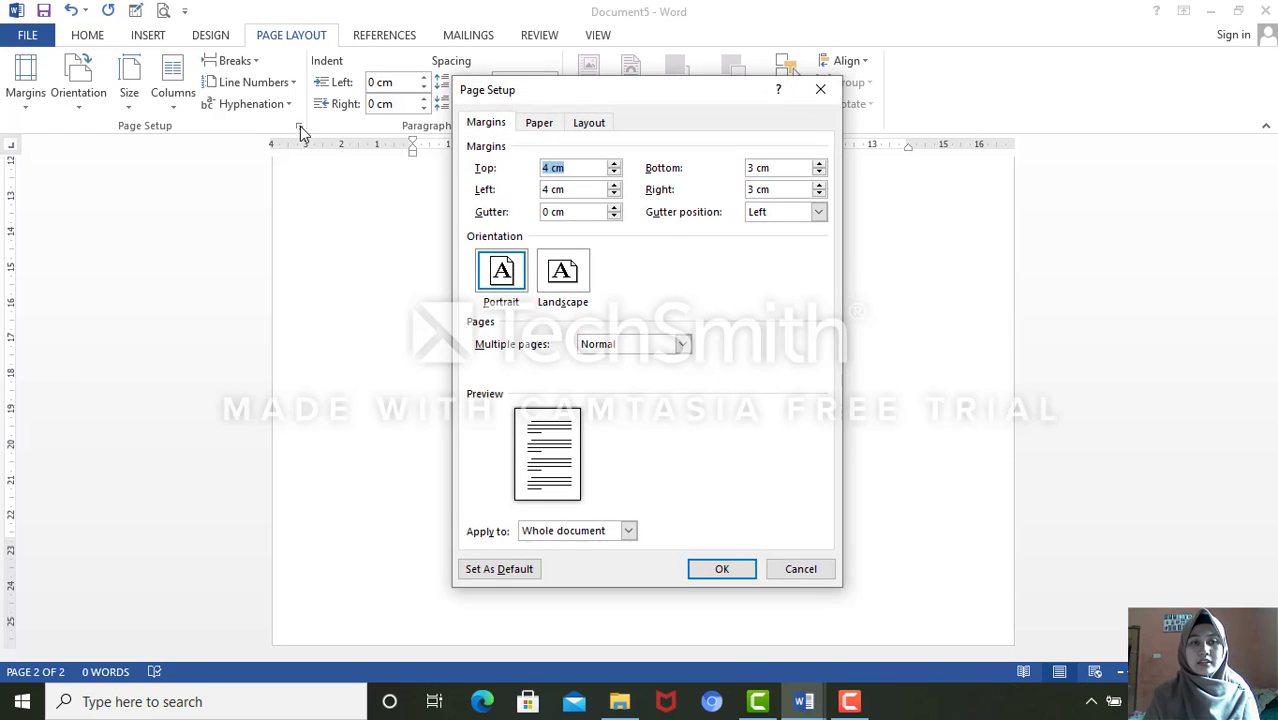
{"action": "left_click", "coordinate": [539, 125]}
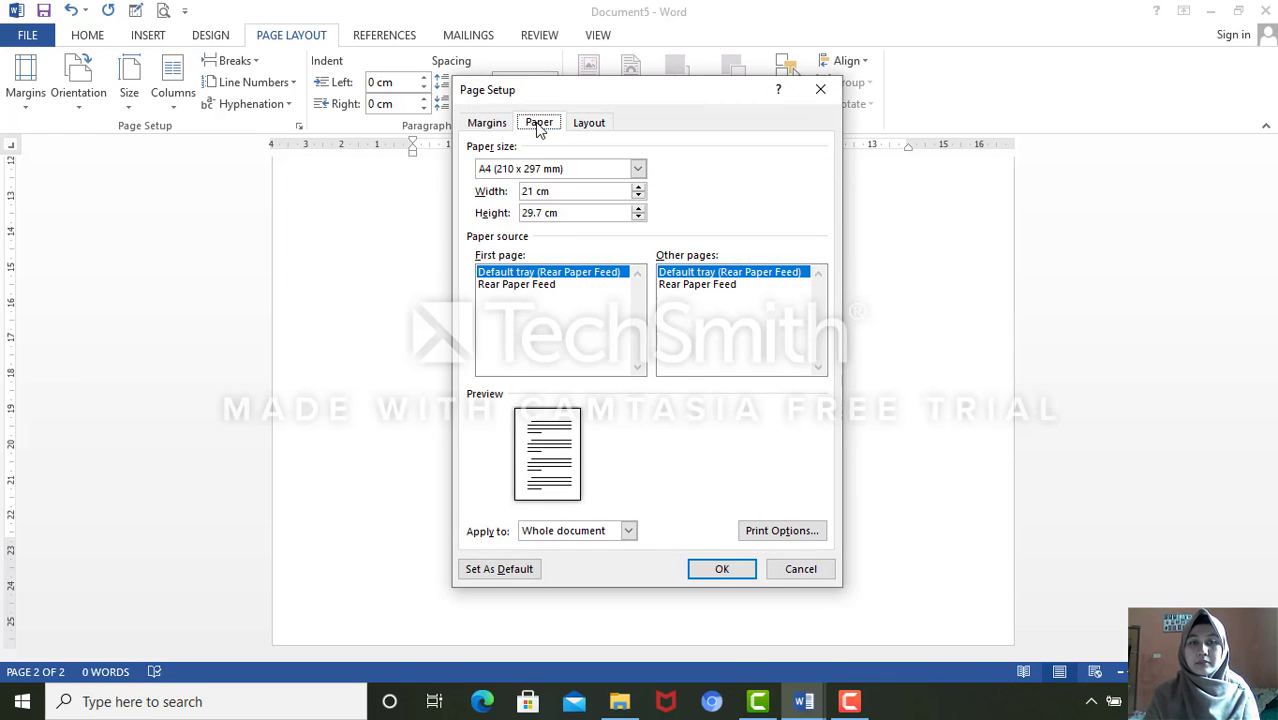
{"action": "left_click", "coordinate": [638, 170]}
{"action": "left_click", "coordinate": [575, 211]}
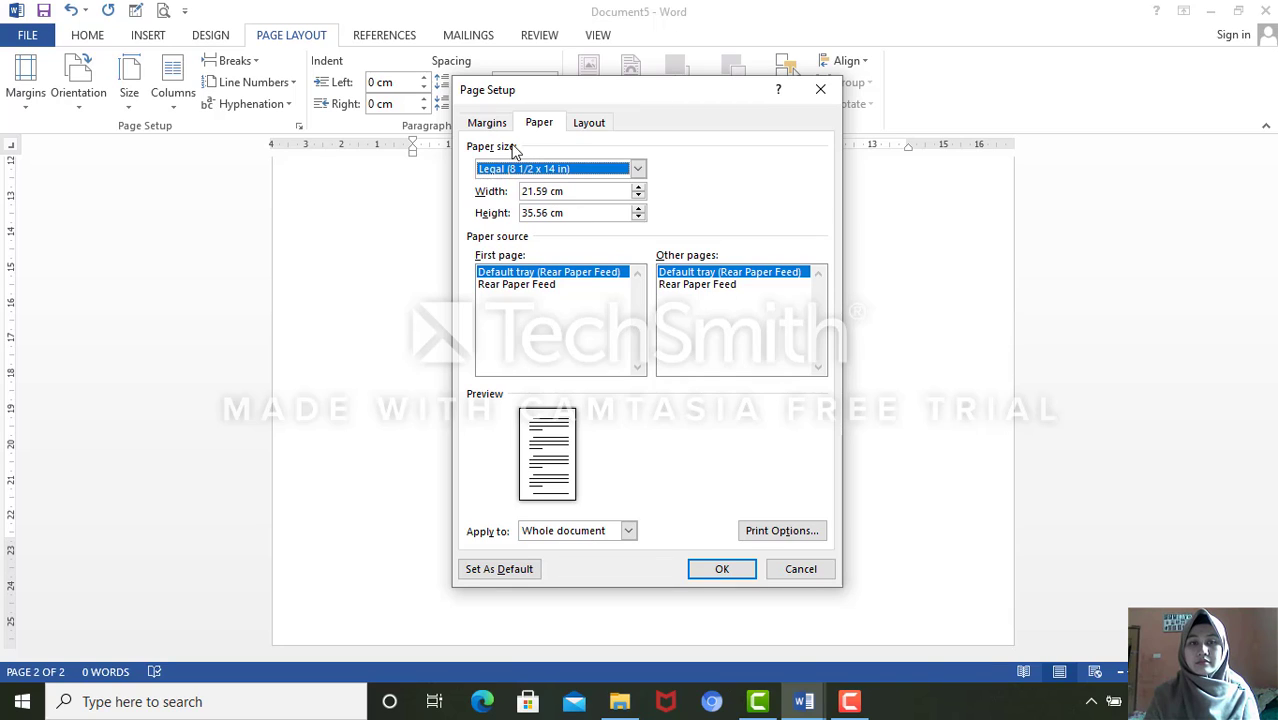
- Set the top and left margins for the Legal page to 2 cm
{"action": "left_click", "coordinate": [490, 123]}
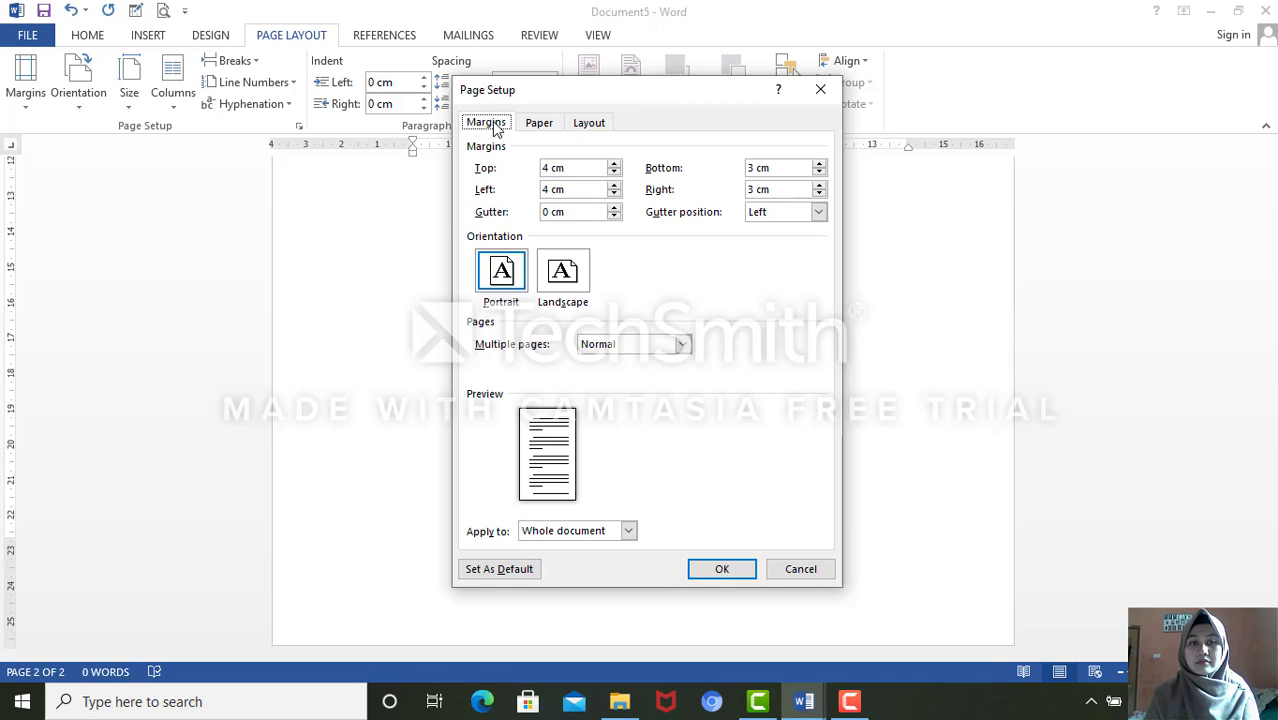
{"action": "left_click", "coordinate": [614, 172]}
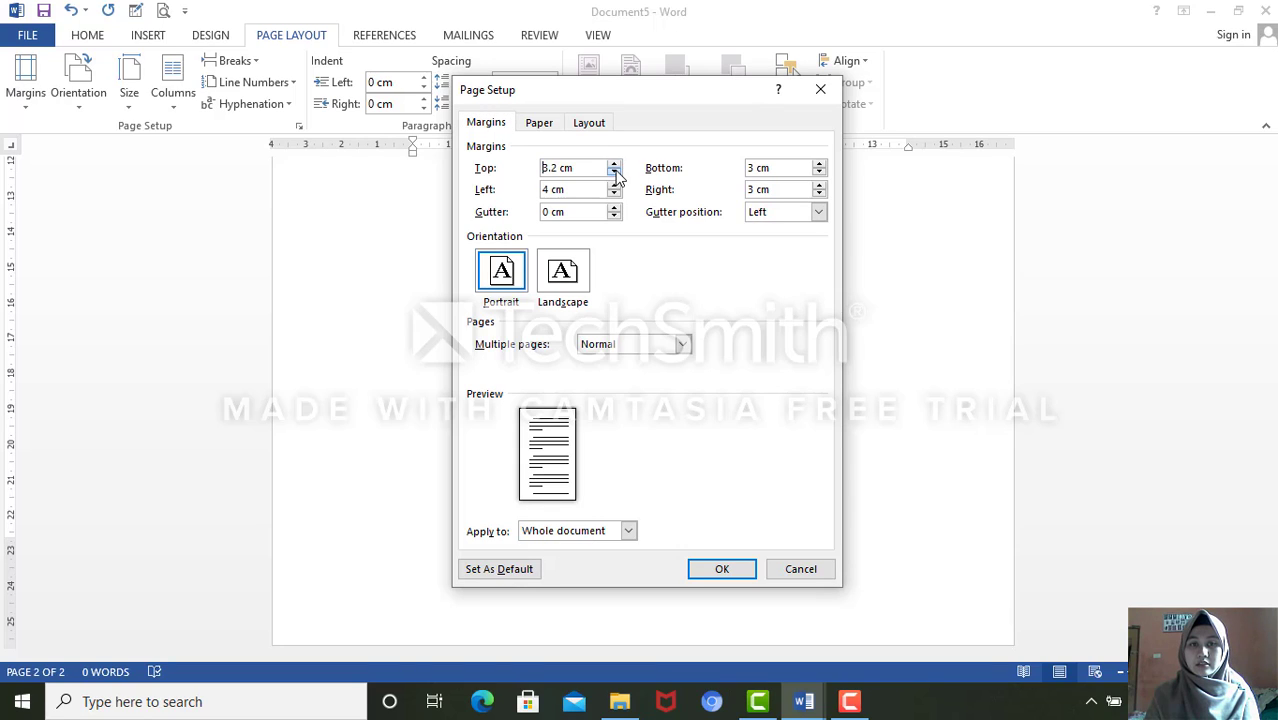
{"action": "left_click", "coordinate": [614, 172]}
{"action": "left_click", "coordinate": [614, 172]}
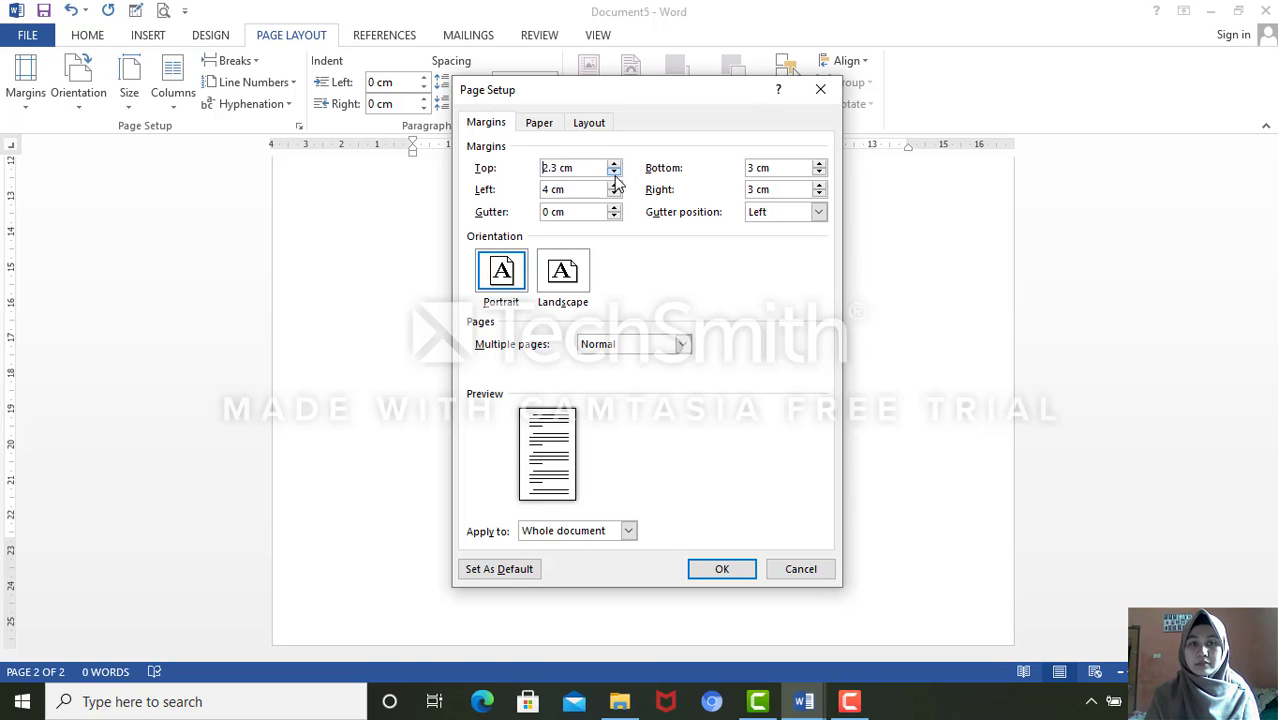
{"action": "left_click", "coordinate": [614, 172]}
{"action": "left_click", "coordinate": [614, 172]}
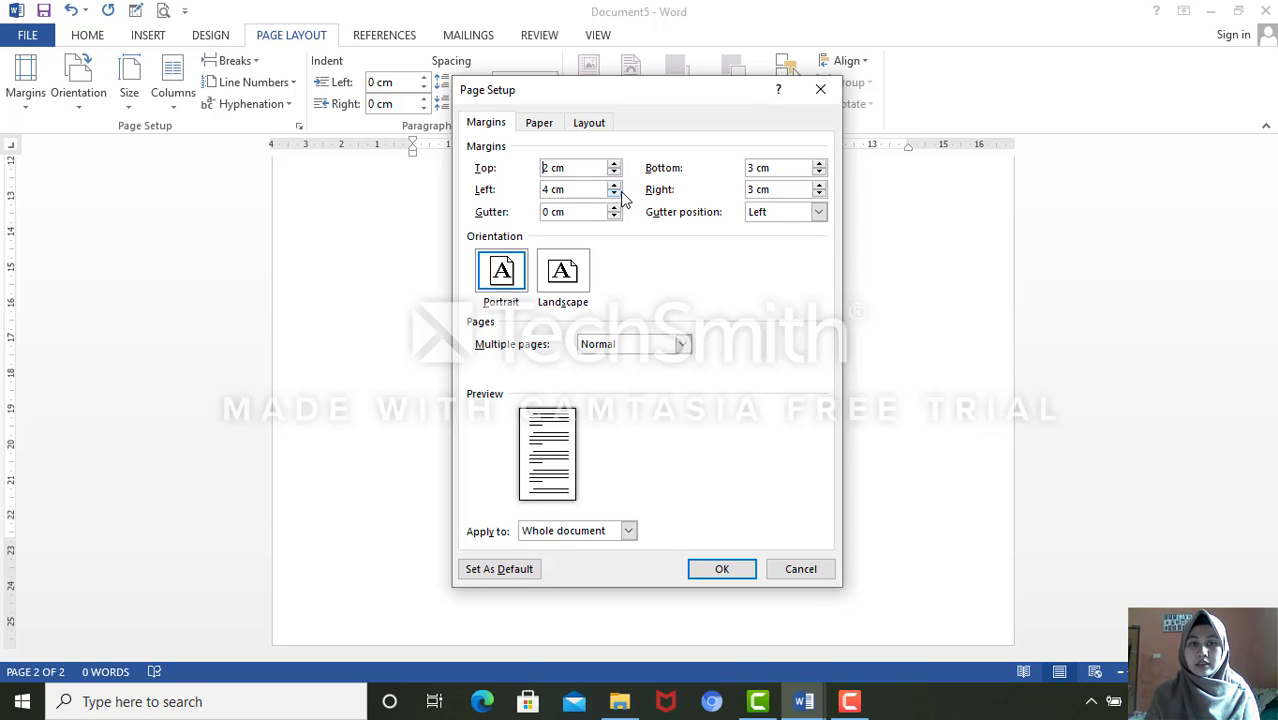
{"action": "left_click", "coordinate": [614, 194]}
{"action": "left_click", "coordinate": [615, 194]}
{"action": "left_click", "coordinate": [615, 194]}
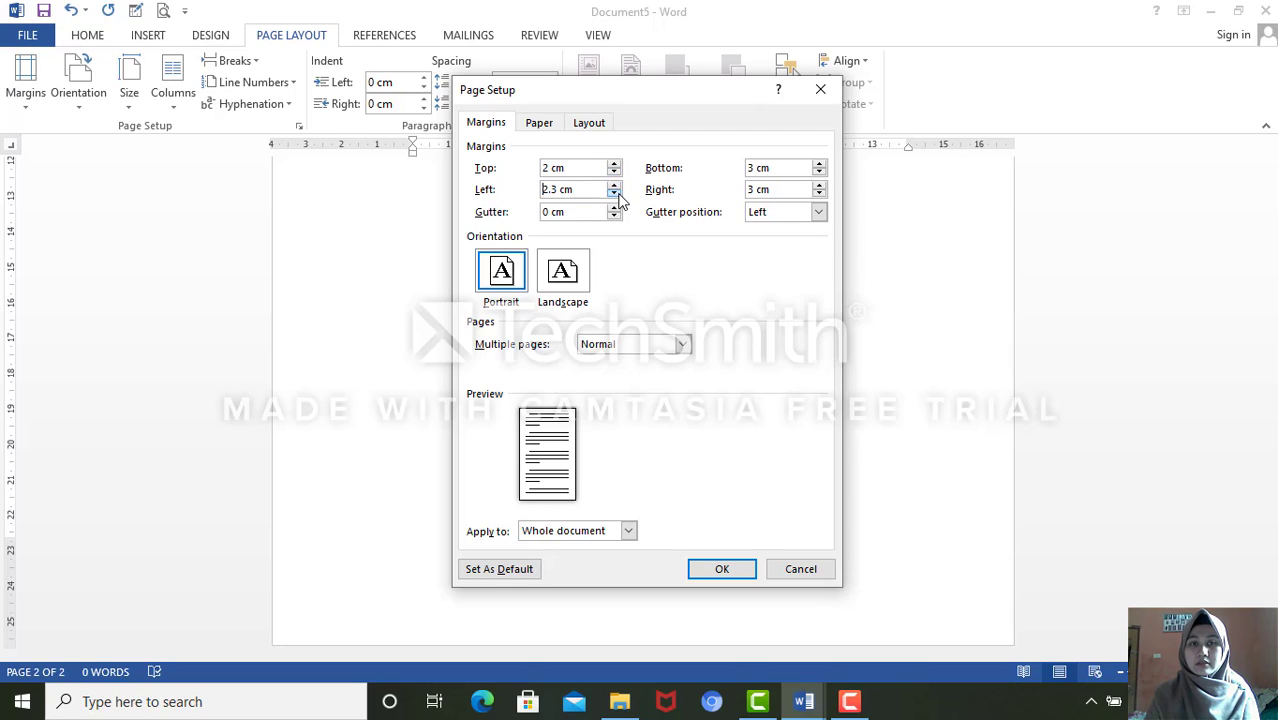
- Set the bottom and right margins to 2 cm and choose landscape orientation for the Legal page
{"action": "left_click", "coordinate": [819, 173]}
{"action": "left_click", "coordinate": [820, 174]}
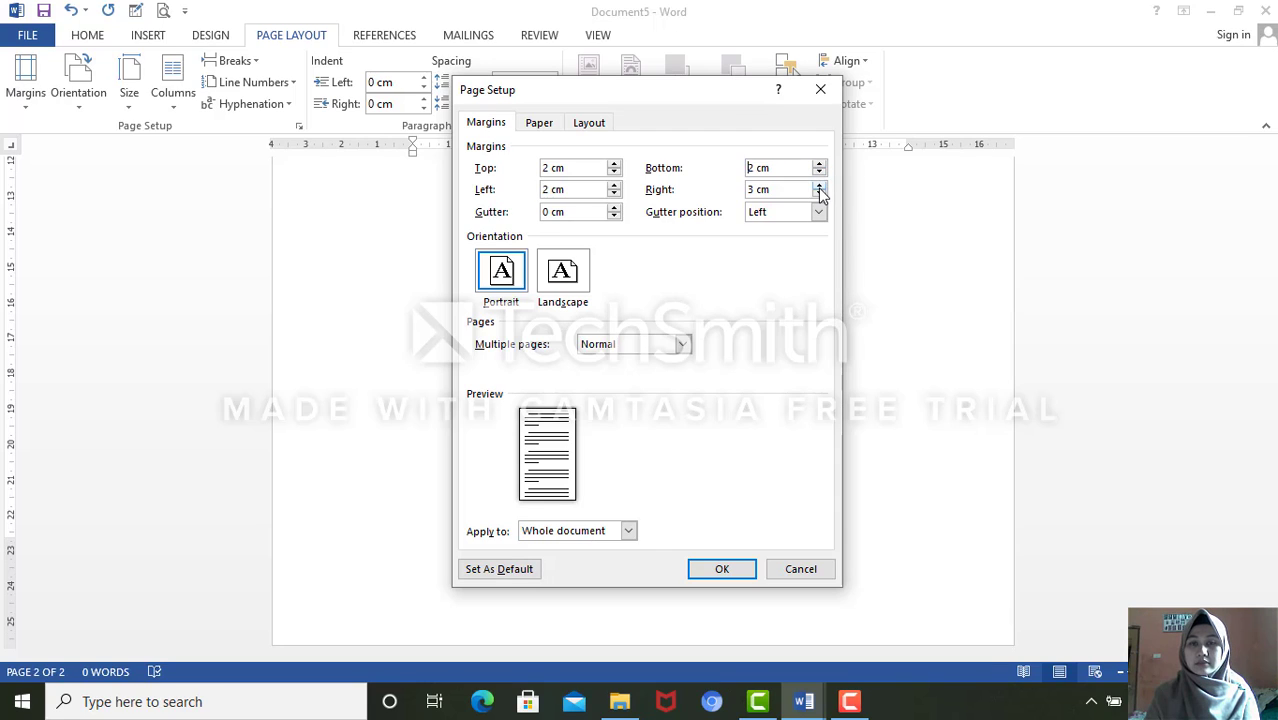
{"action": "left_click", "coordinate": [819, 195]}
{"action": "left_click", "coordinate": [820, 196]}
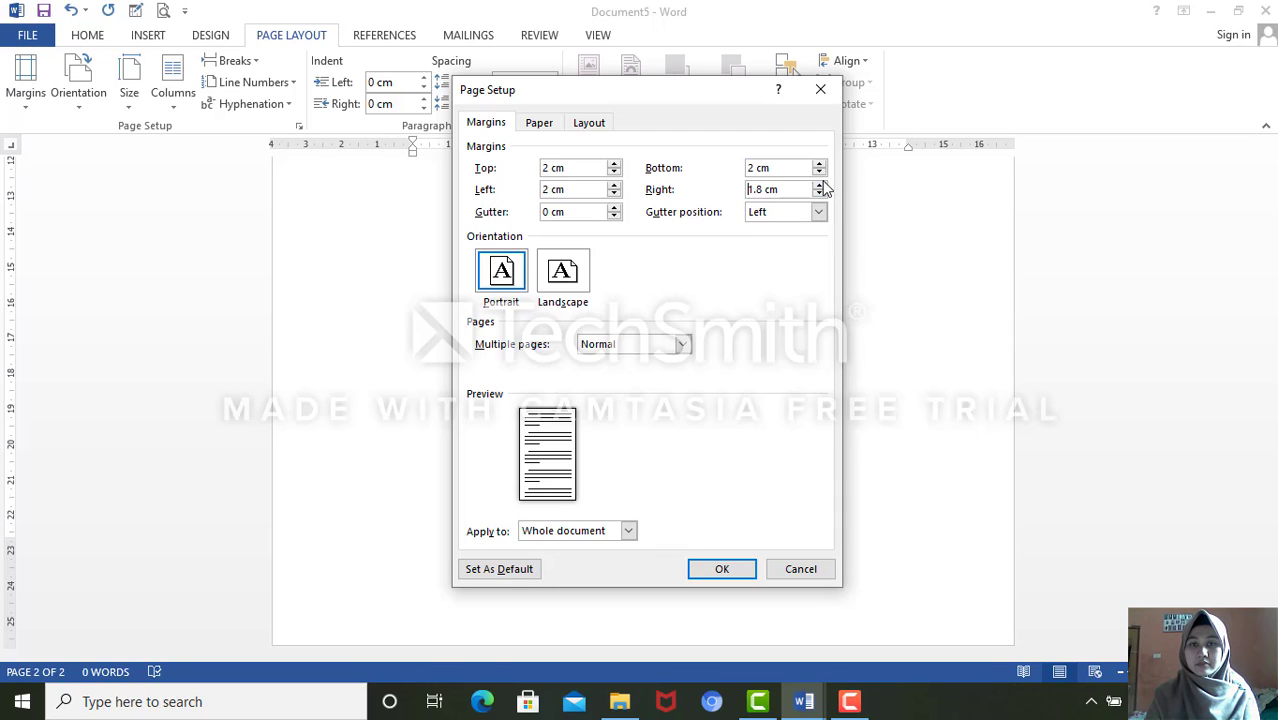
{"action": "left_click", "coordinate": [822, 184]}
{"action": "left_click", "coordinate": [822, 184]}
{"action": "left_click", "coordinate": [819, 194]}
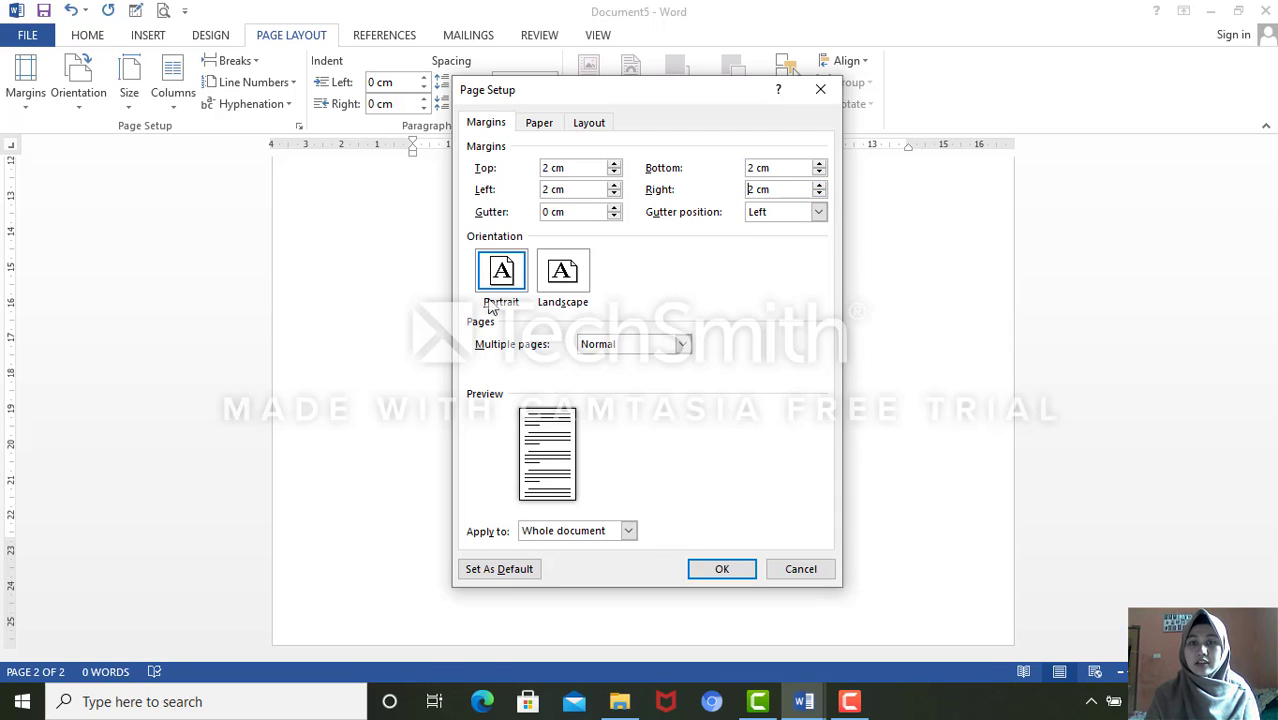
{"action": "left_click", "coordinate": [578, 292]}
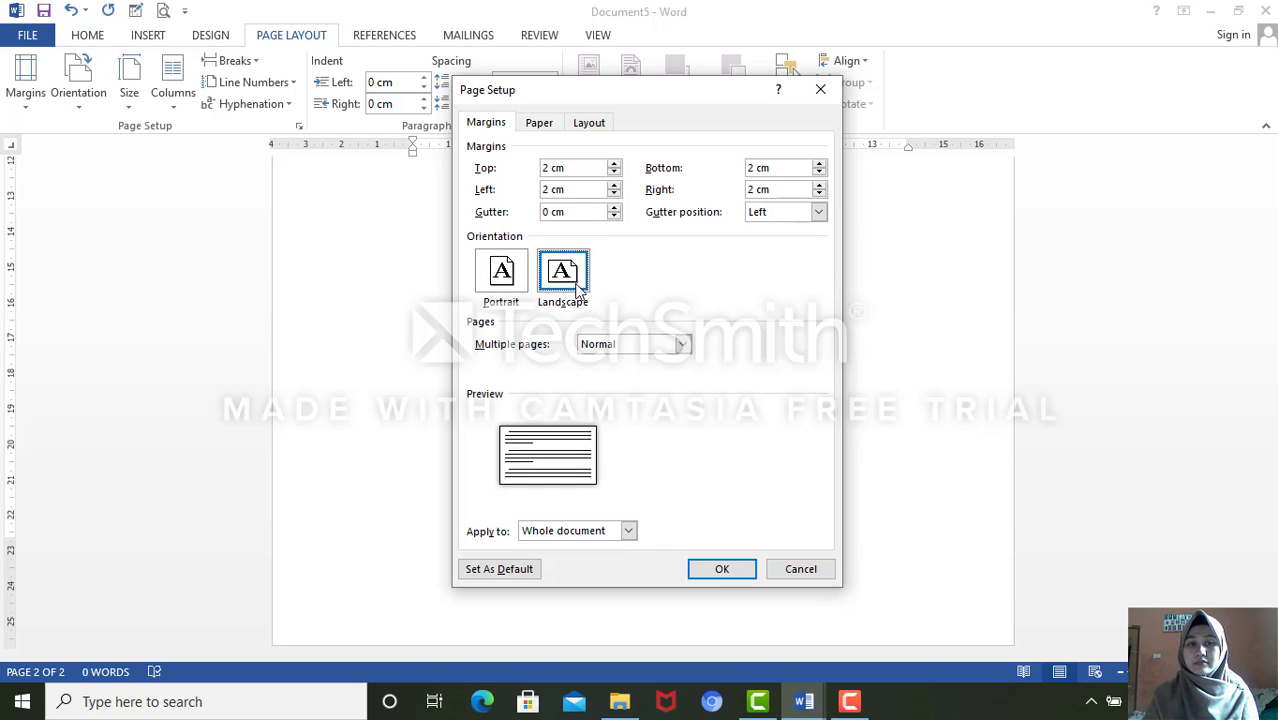
- Apply the Legal landscape page setup from this point forward instead of to the whole document
{"action": "left_click", "coordinate": [628, 531]}
{"action": "left_click", "coordinate": [606, 563]}
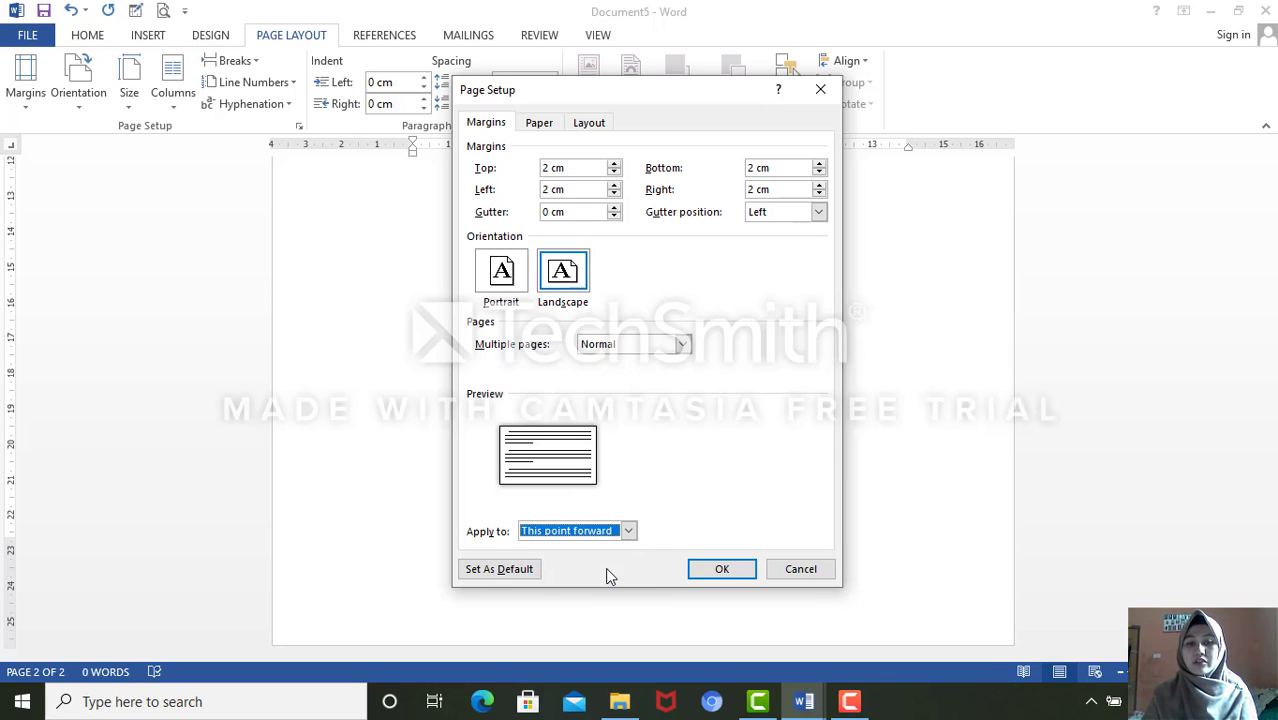
{"action": "left_click", "coordinate": [720, 570]}
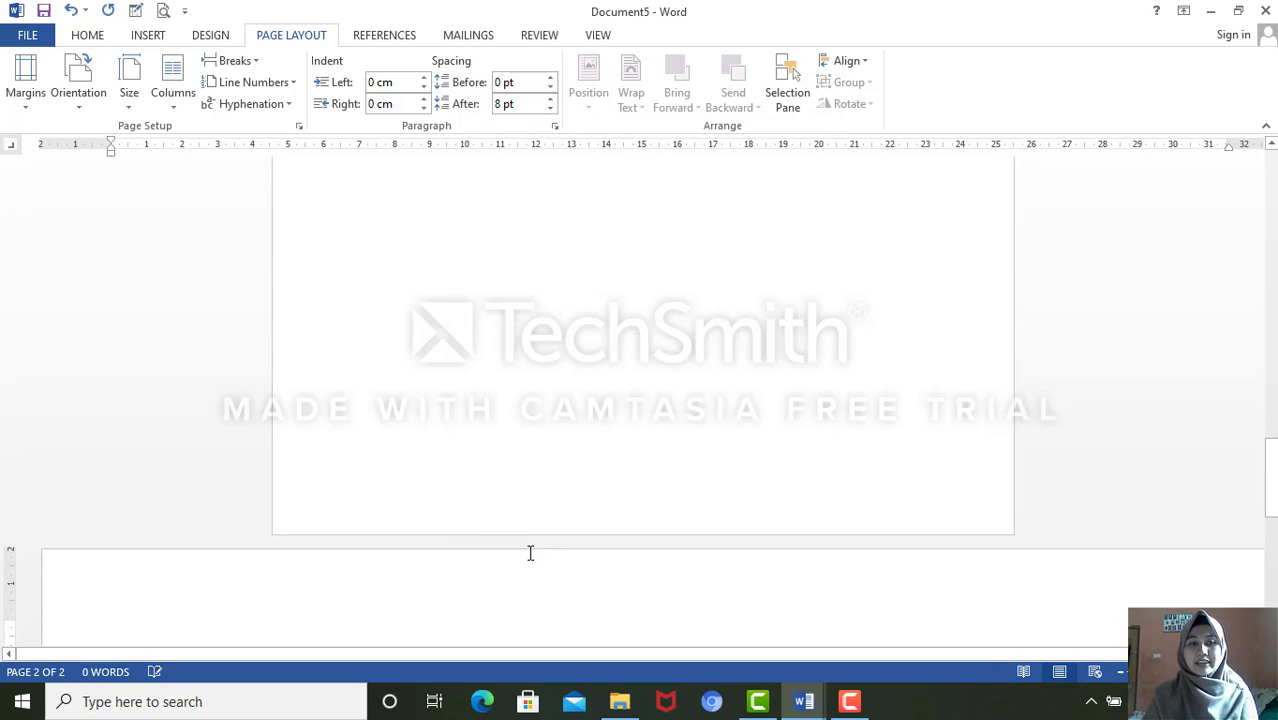
{"action": "left_click_drag", "start_coordinate": [1270, 470], "coordinate": [1271, 363]}
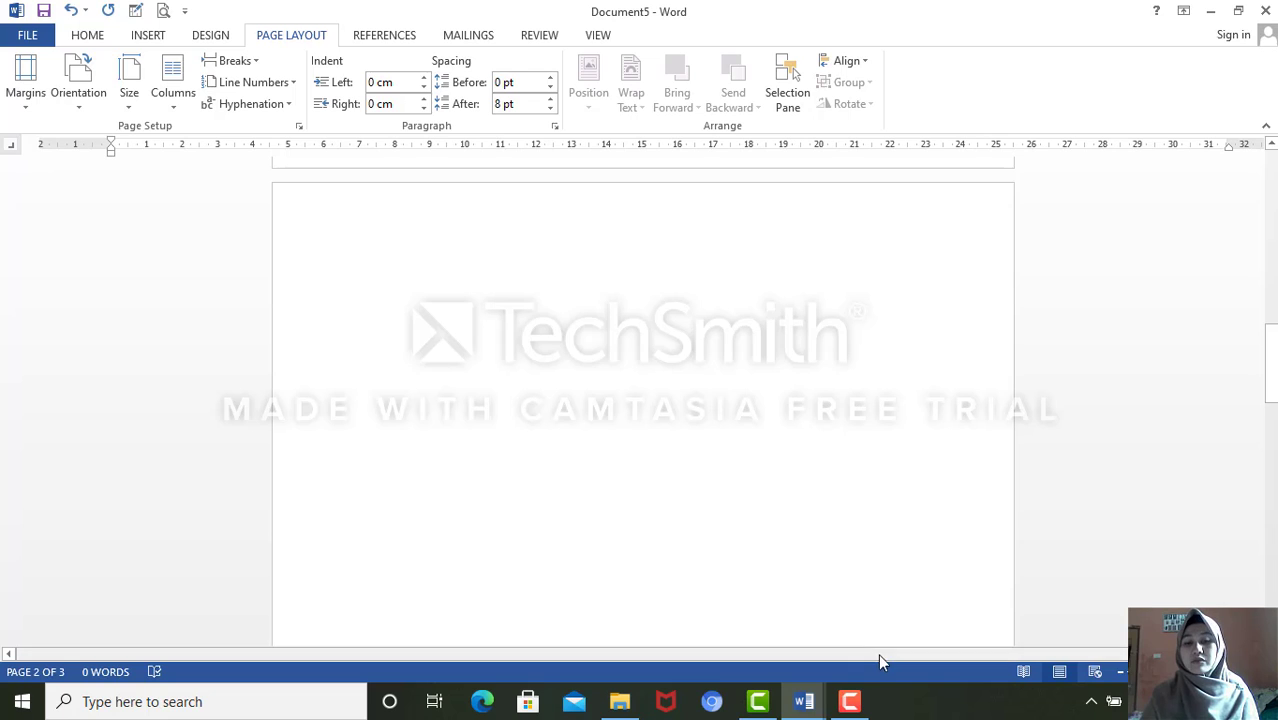
- Switch to the Page break document and remove the page break above the "B. Section break" heading
{"action": "left_click", "coordinate": [849, 701]}
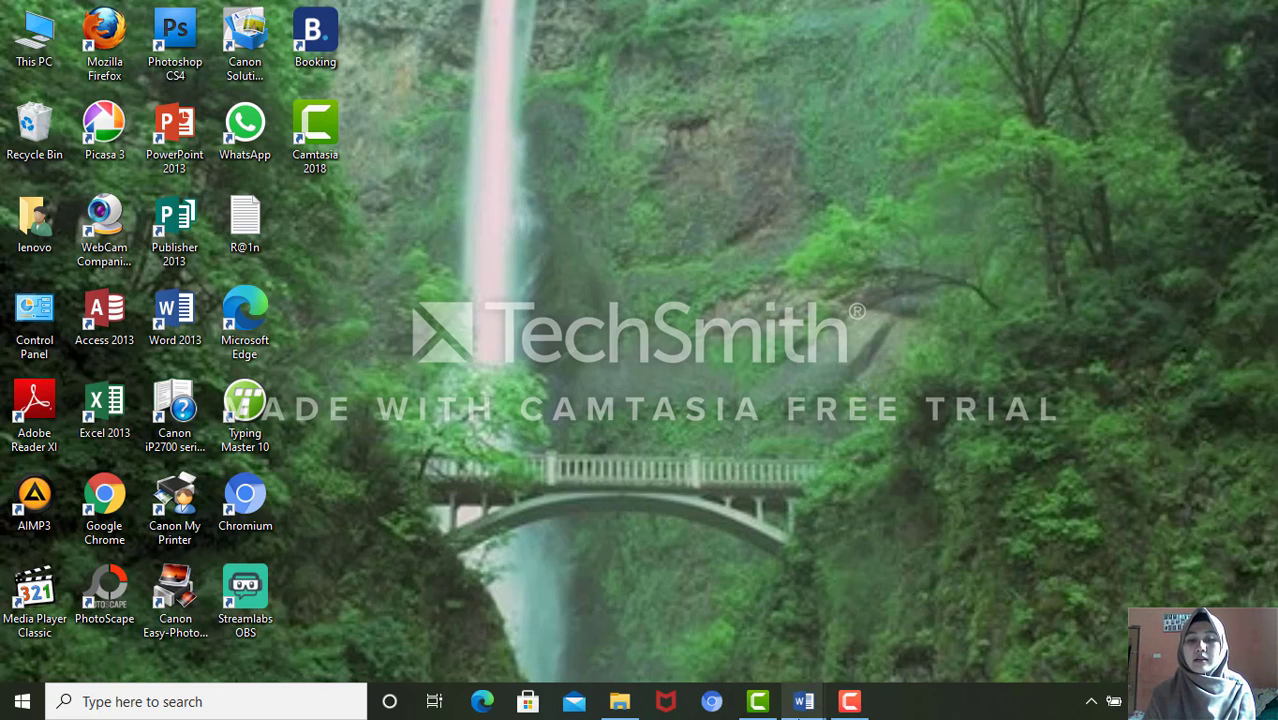
{"action": "mouse_move", "coordinate": [801, 705]}
{"action": "left_click", "coordinate": [1060, 632]}
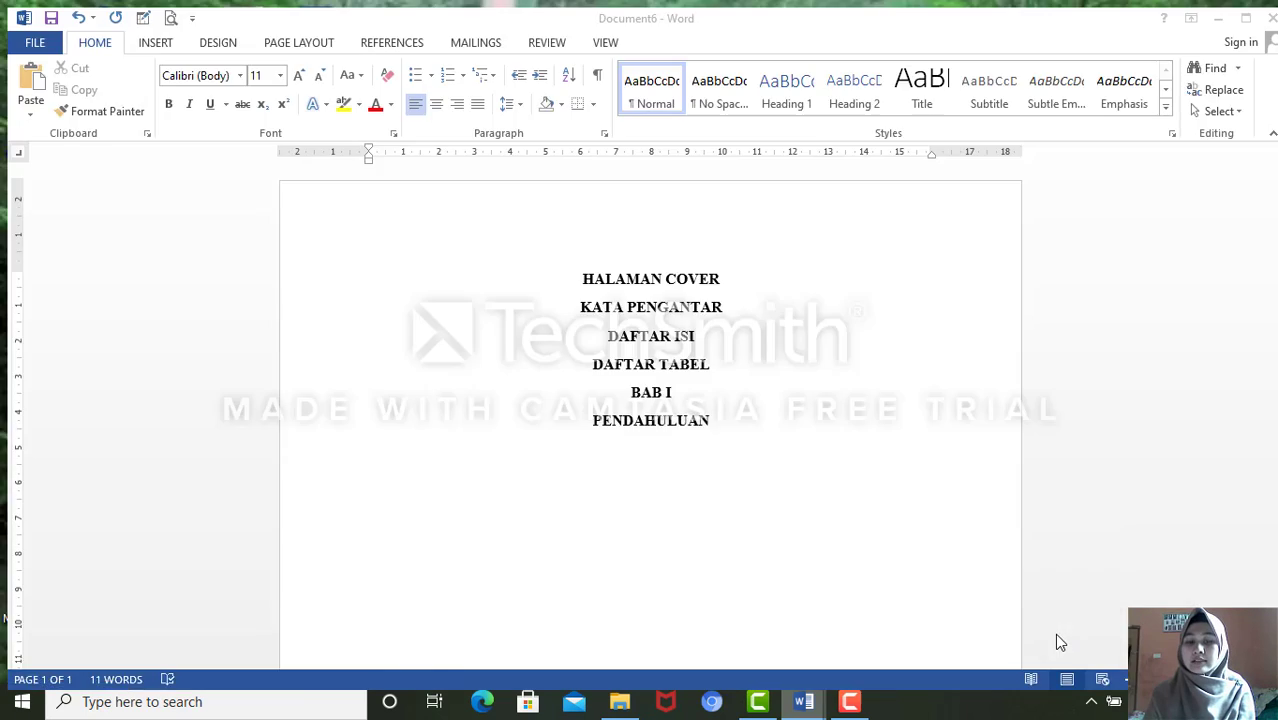
{"action": "mouse_move", "coordinate": [801, 705]}
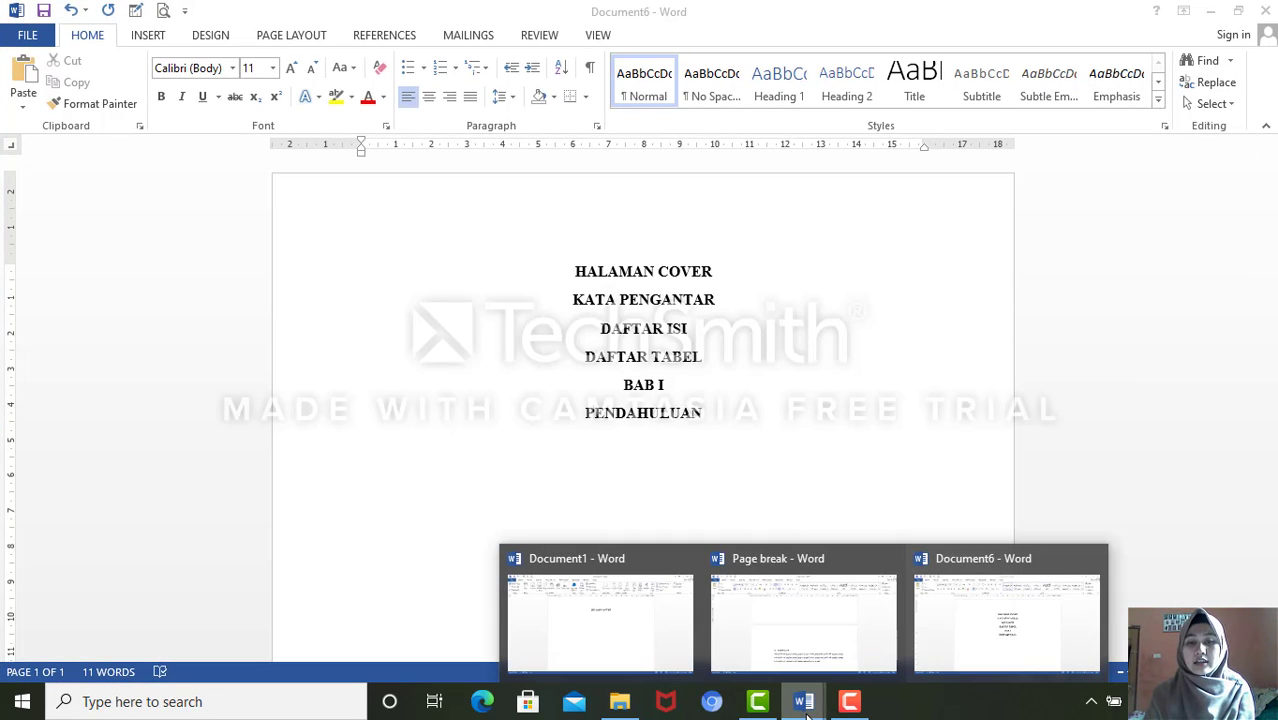
{"action": "left_click", "coordinate": [801, 654]}
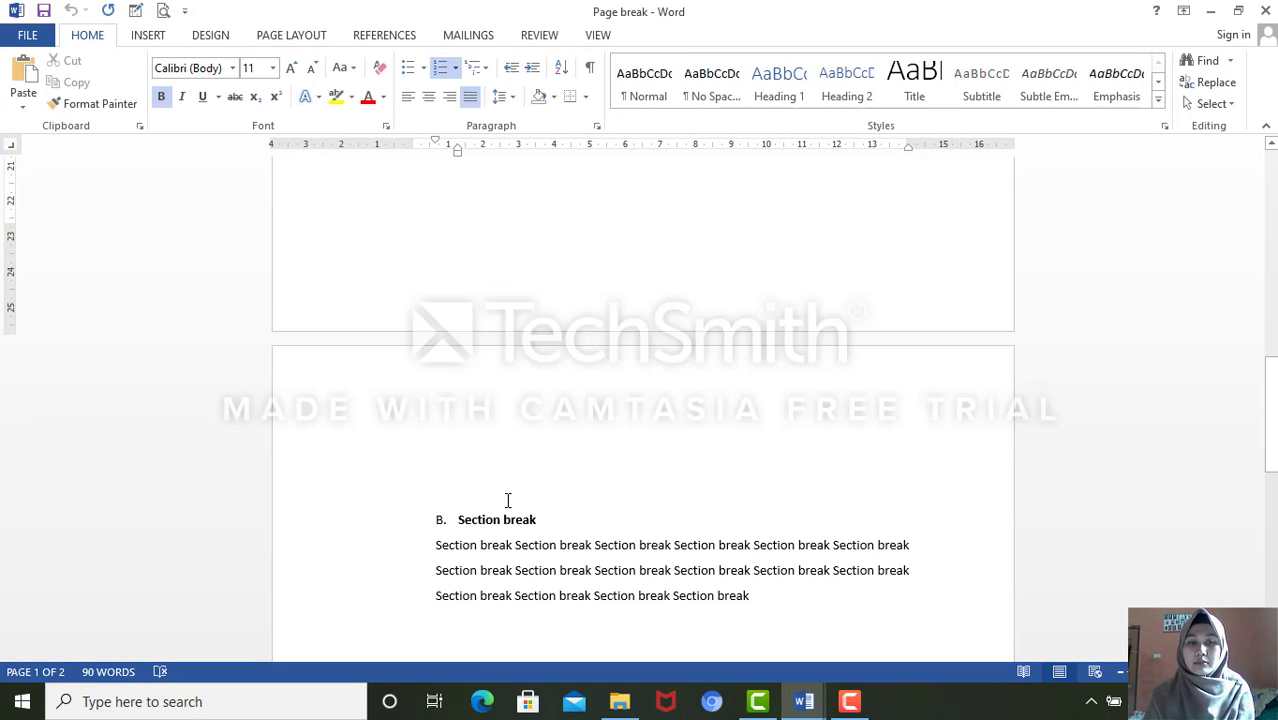
{"action": "left_click", "coordinate": [445, 487]}
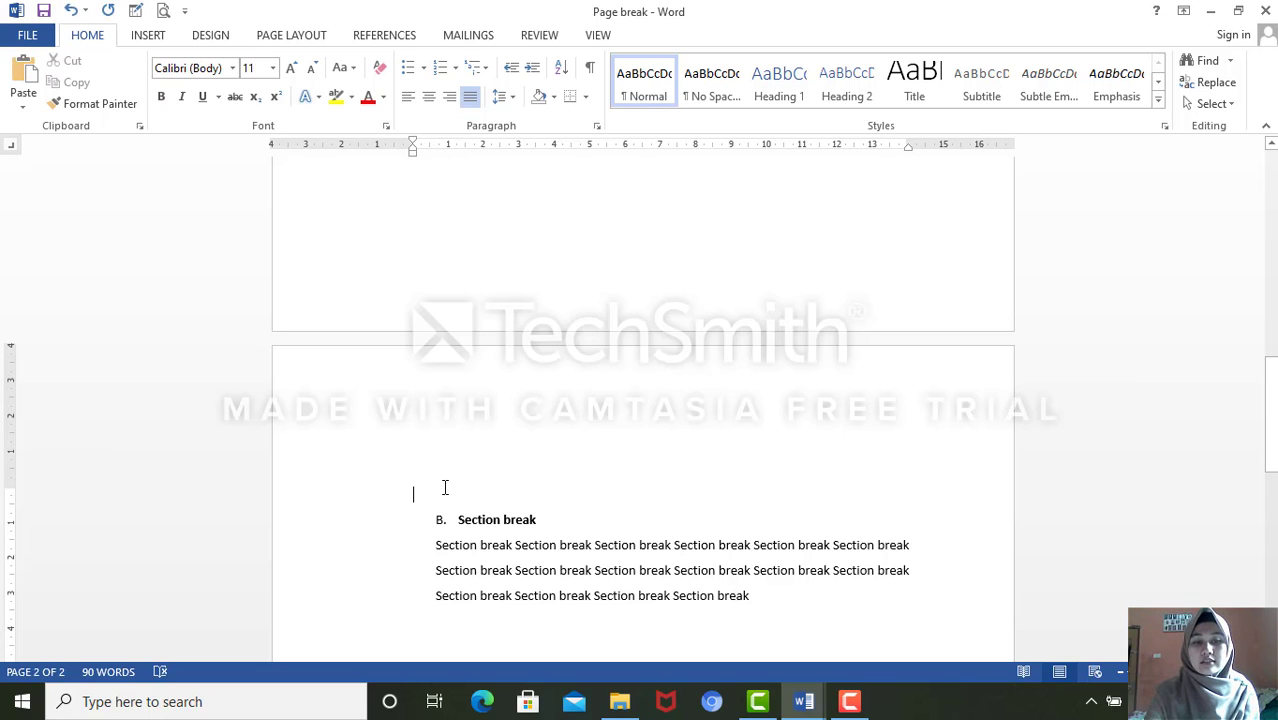
{"action": "key", "text": "BackSpace"}
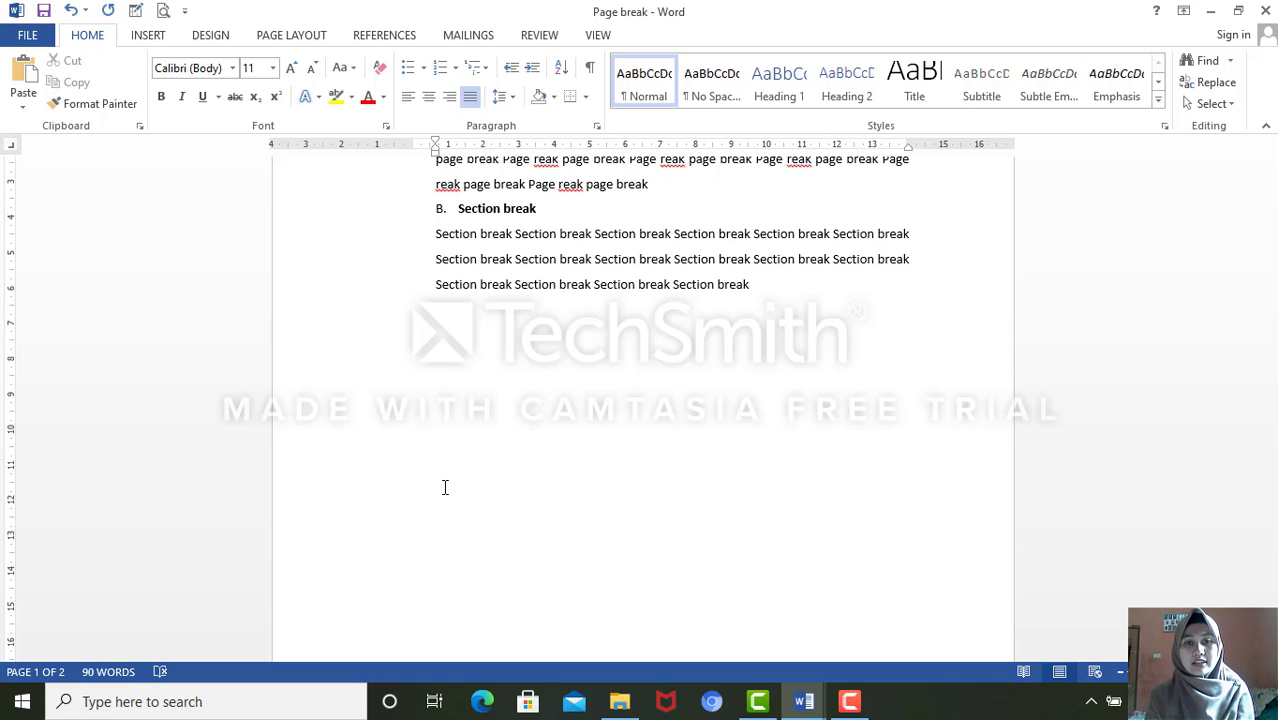
- Add two empty paragraphs above the "B. Section break" heading and delete them again
{"action": "key", "text": "Return"}
{"action": "key", "text": "Return"}
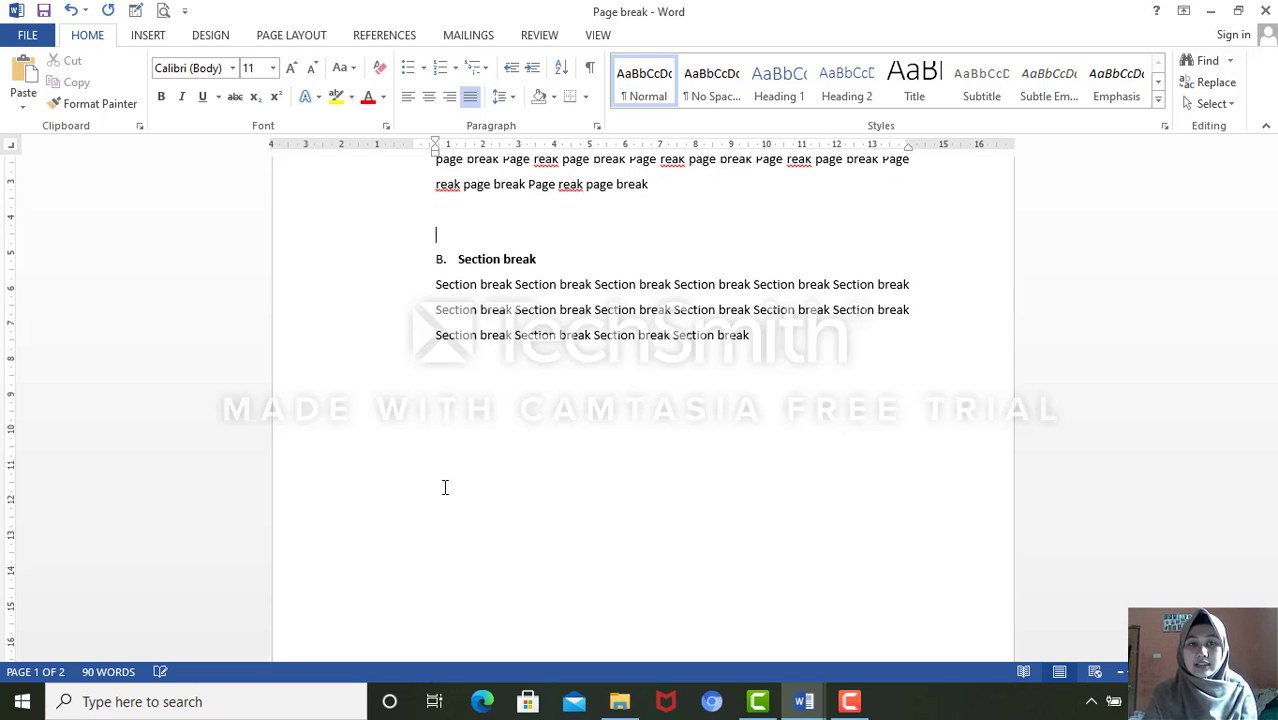
{"action": "key", "text": "BackSpace"}
{"action": "key", "text": "BackSpace"}
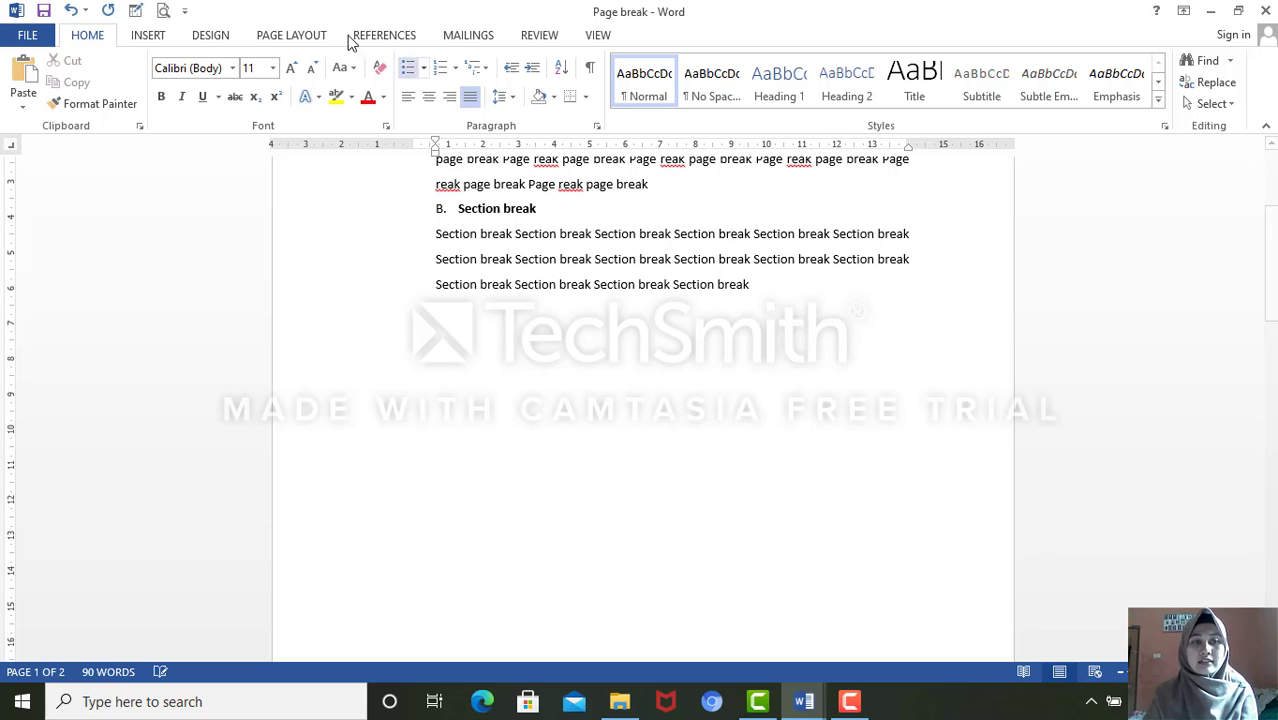
- Insert a page break directly before the "B. Section break" heading
{"action": "left_click", "coordinate": [306, 40]}
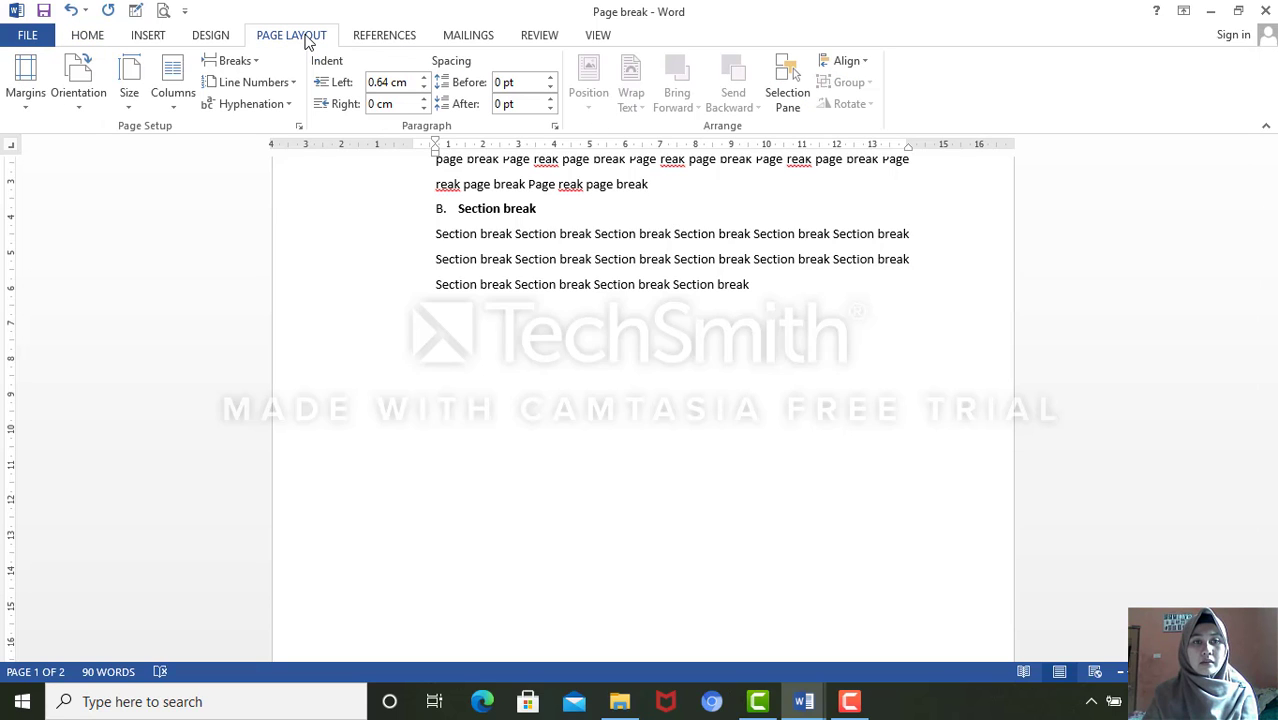
{"action": "left_click", "coordinate": [256, 61]}
{"action": "left_click", "coordinate": [274, 112]}
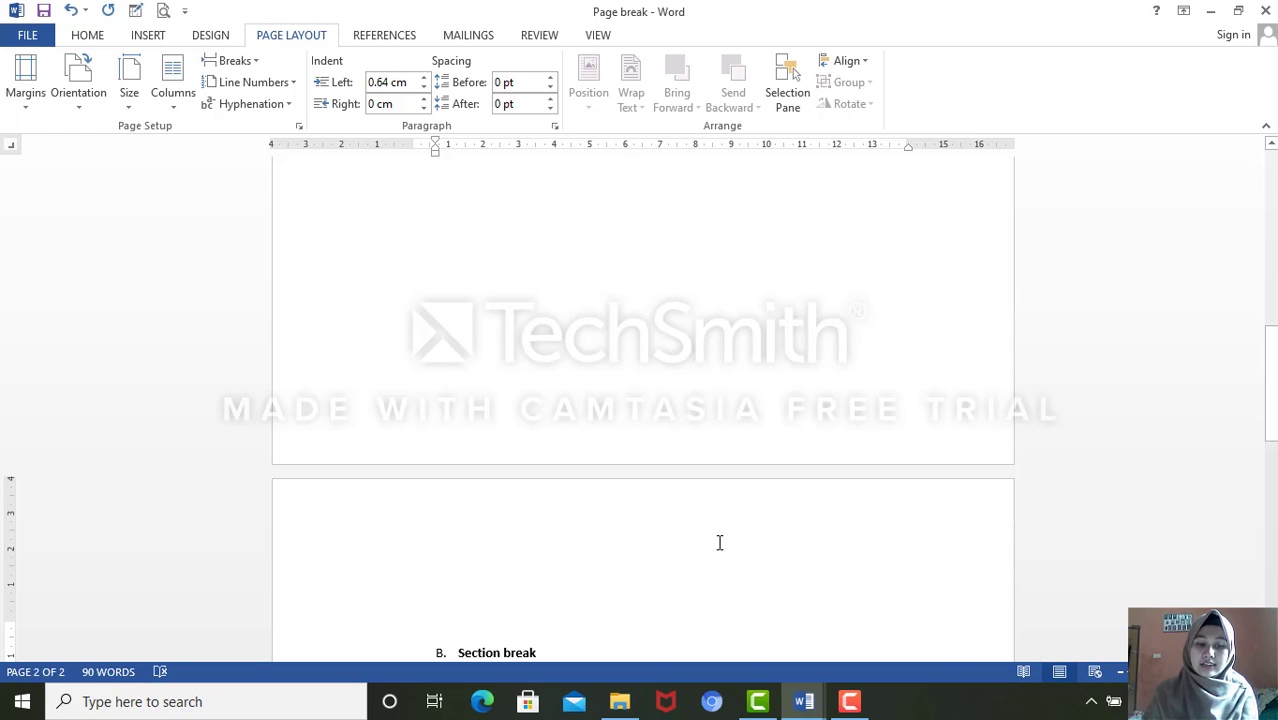
- Switch to Document1 and examine its HALAMAN COVER page
{"action": "left_click", "coordinate": [786, 697]}
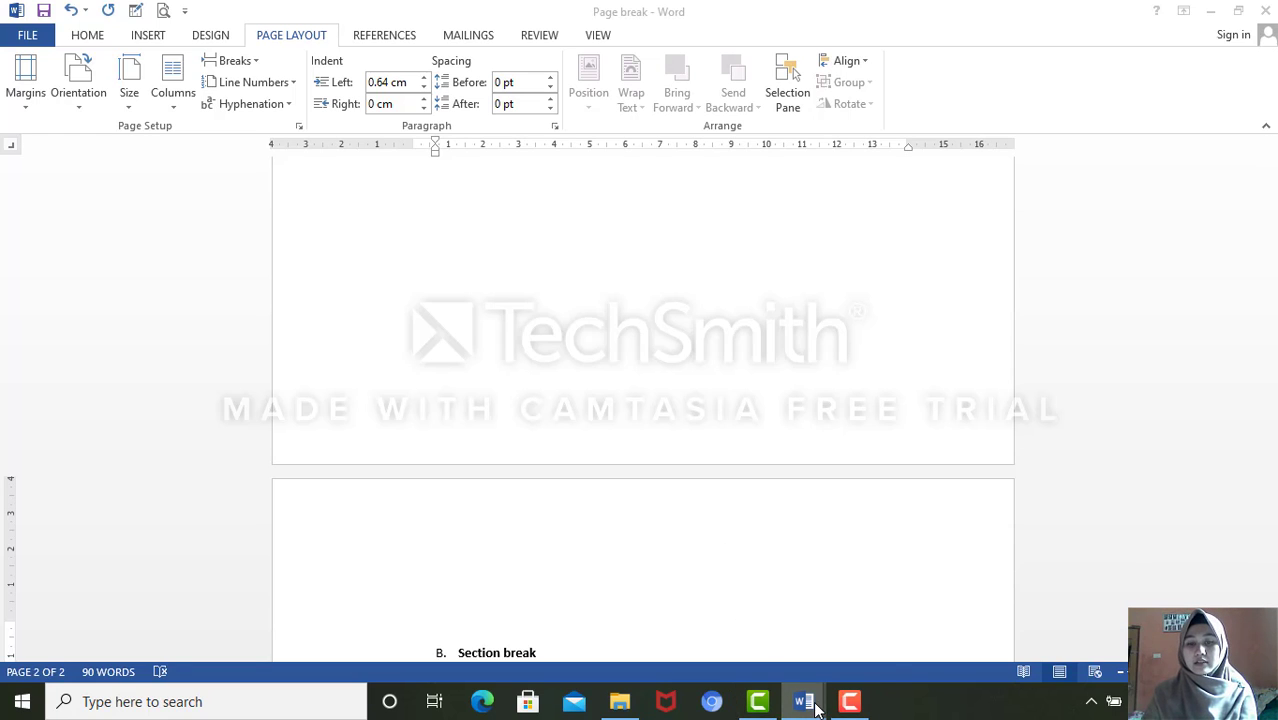
{"action": "left_click", "coordinate": [645, 647]}
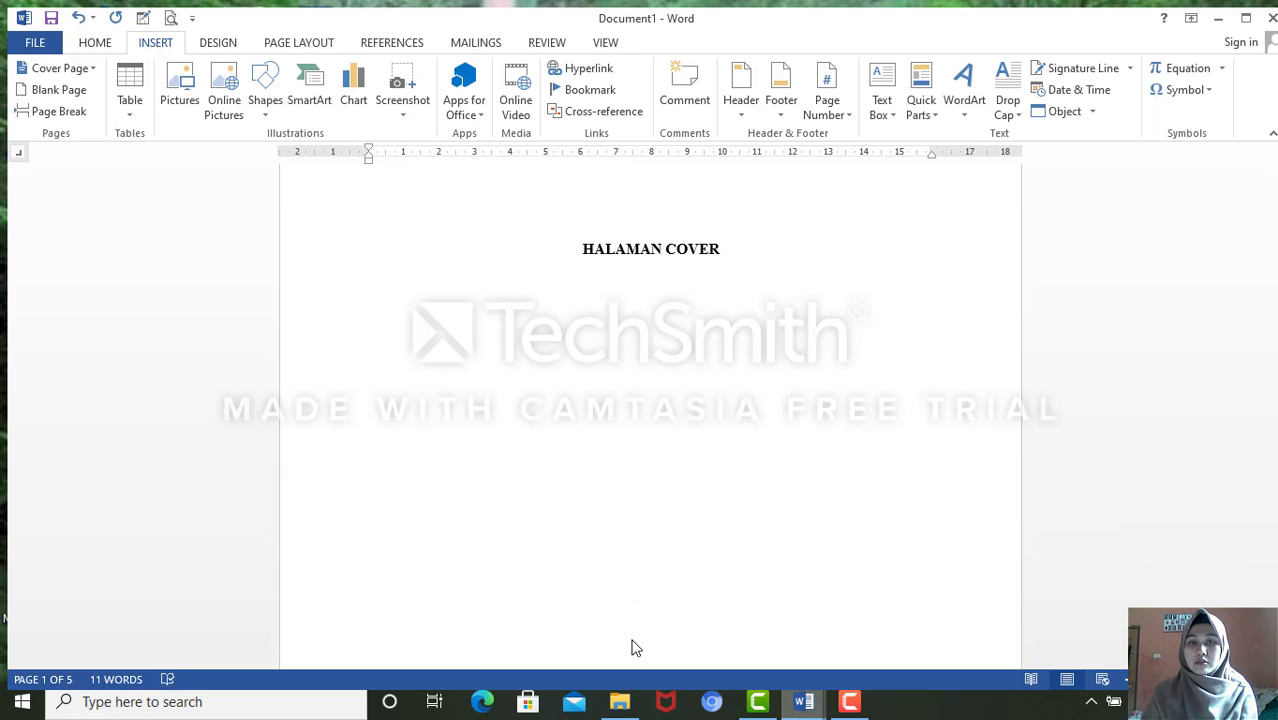
{"action": "left_click_drag", "start_coordinate": [1270, 180], "coordinate": [1270, 175]}
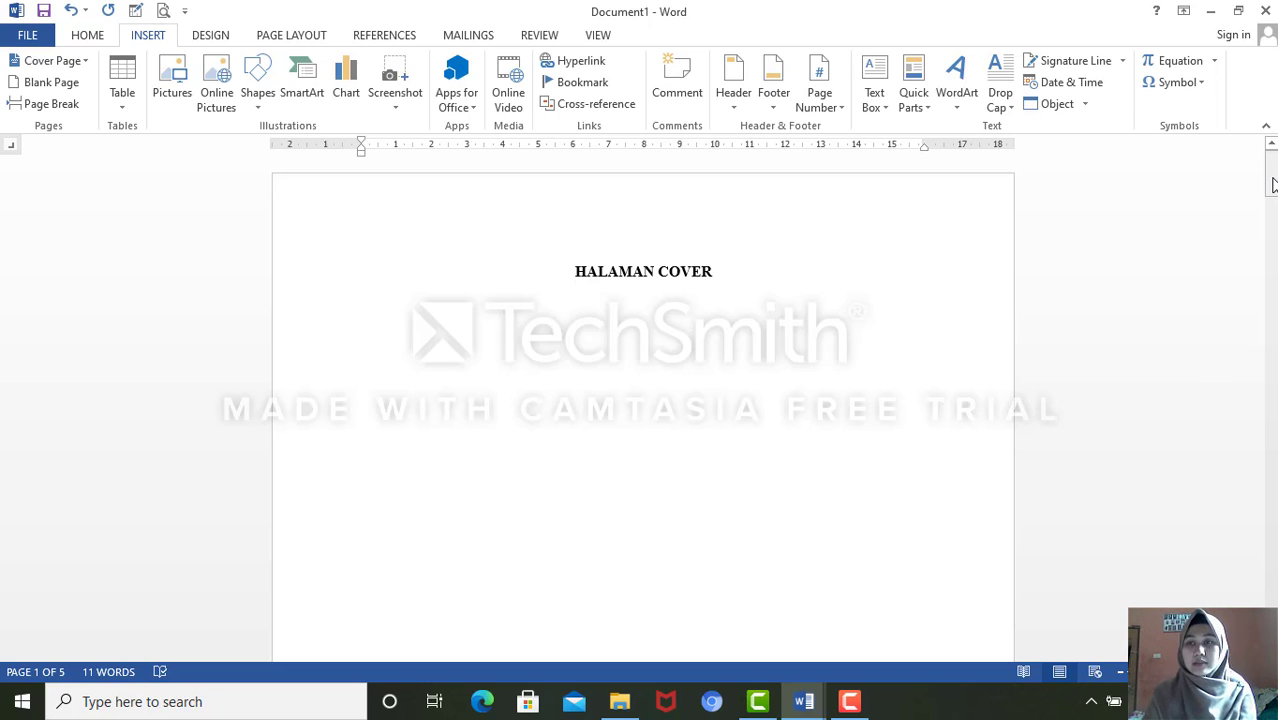
{"action": "mouse_move", "coordinate": [1273, 185]}
{"action": "left_mouse_down"}
{"action": "mouse_move", "coordinate": [1271, 572]}
{"action": "mouse_move", "coordinate": [1271, 178]}
{"action": "left_mouse_up"}
{"action": "scroll", "coordinate": [844, 456], "scroll_direction": "down", "scroll_amount": 2}
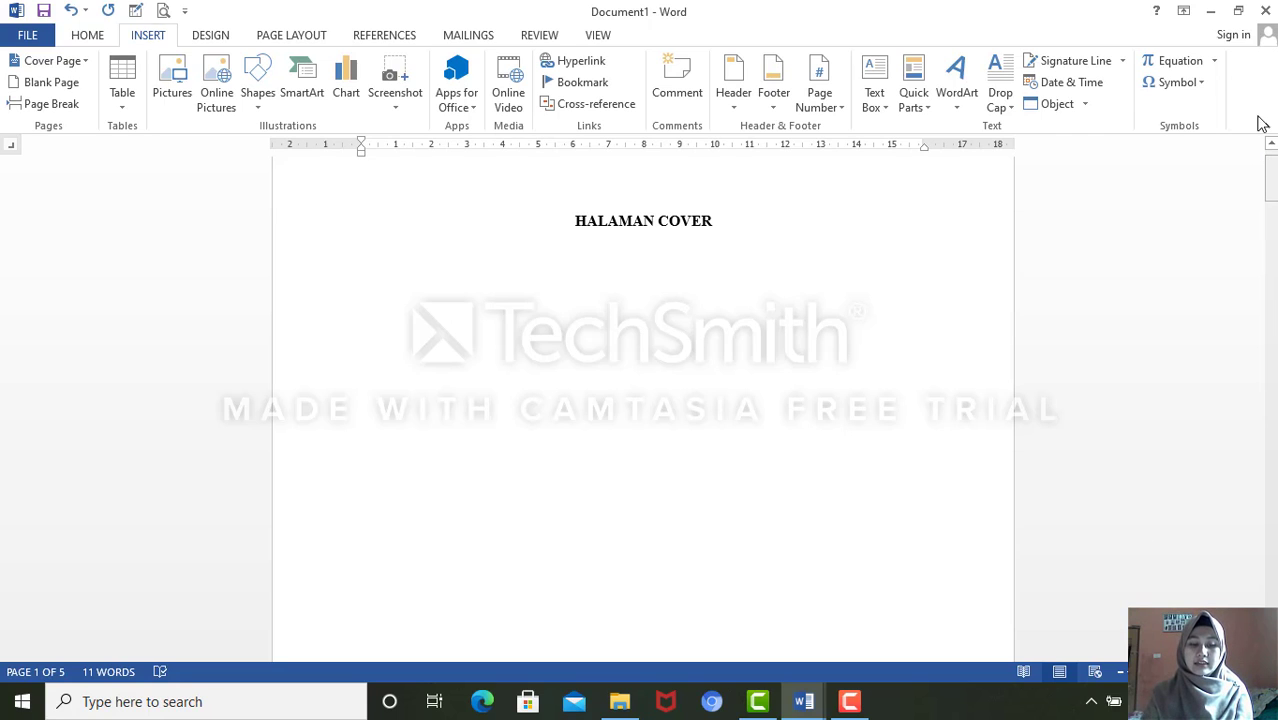
- Switch to Document6 and insert a page break before KATA PENGANTAR
{"action": "mouse_move", "coordinate": [804, 703]}
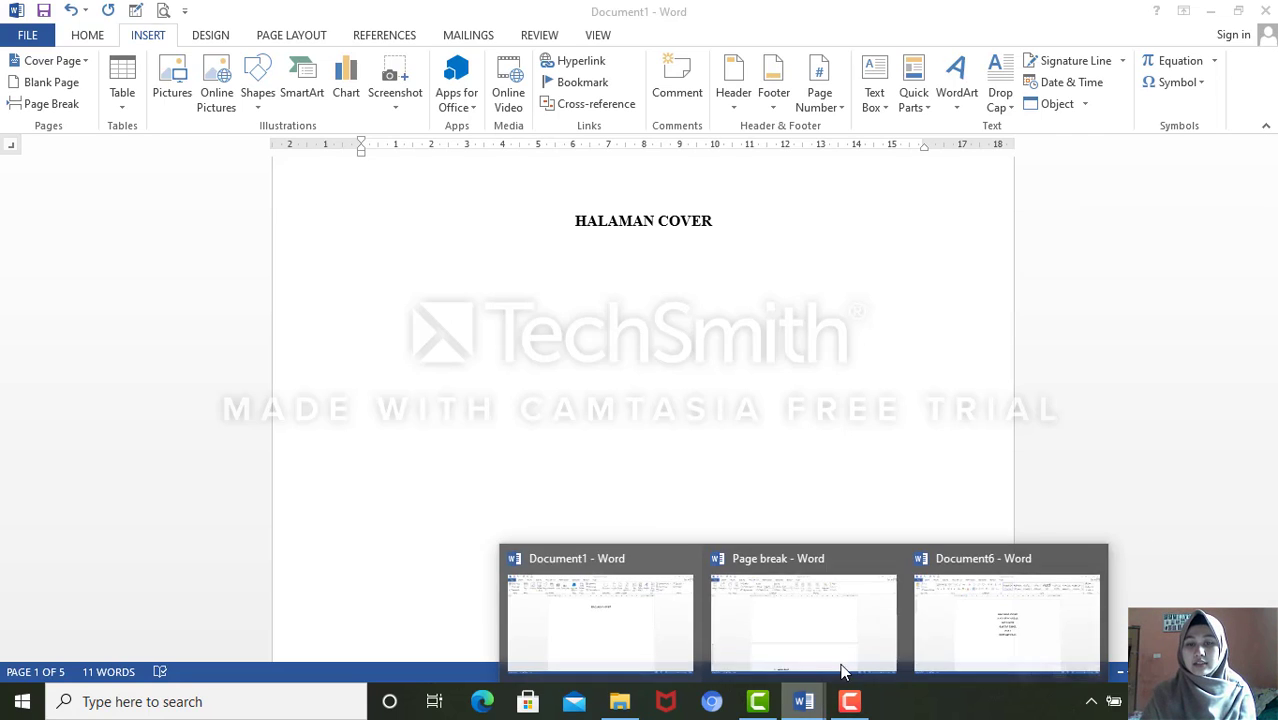
{"action": "left_click", "coordinate": [1005, 615]}
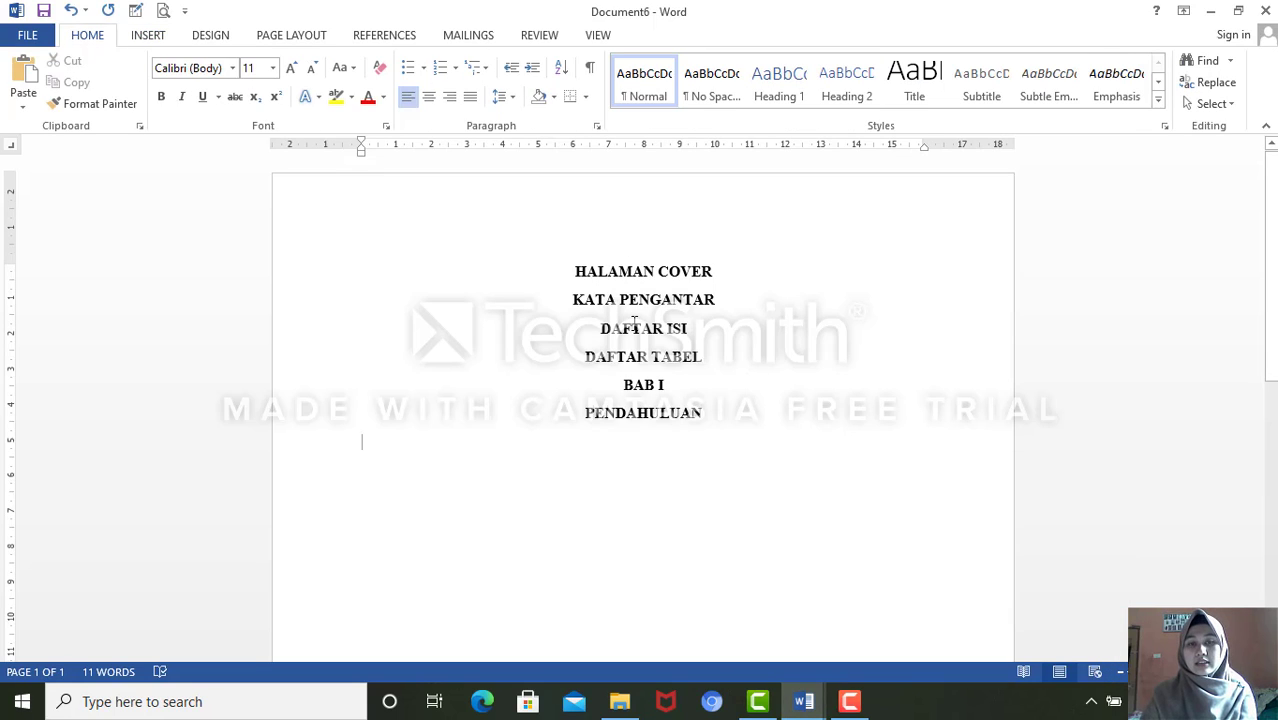
{"action": "left_click", "coordinate": [571, 299]}
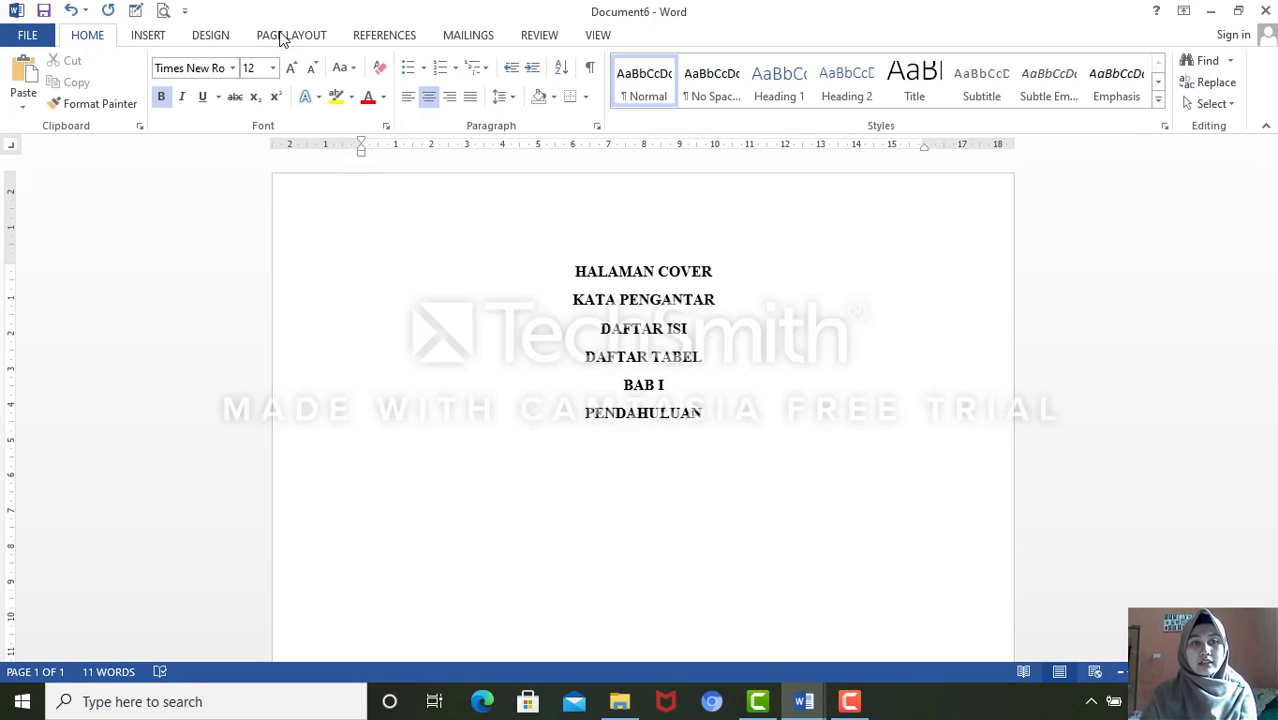
{"action": "left_click", "coordinate": [284, 38]}
{"action": "left_click", "coordinate": [240, 61]}
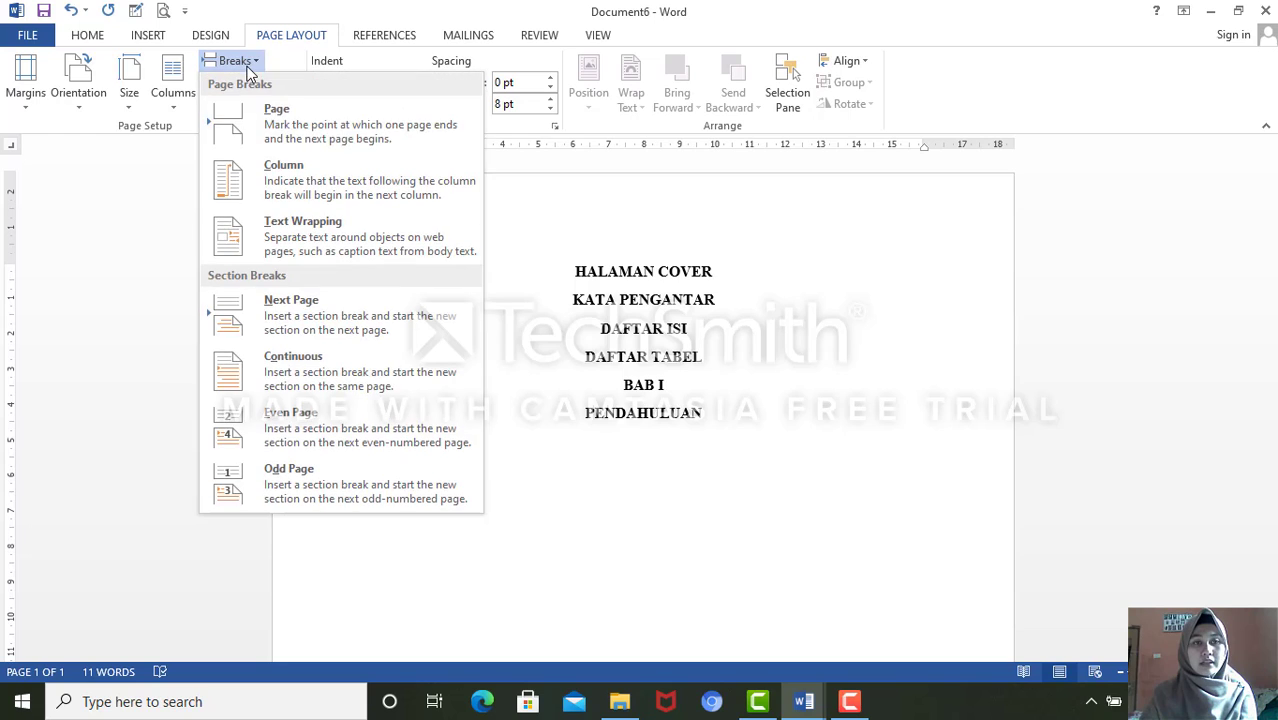
{"action": "left_click", "coordinate": [284, 140]}
{"action": "scroll", "coordinate": [585, 300], "scroll_direction": "down", "scroll_amount": 5}
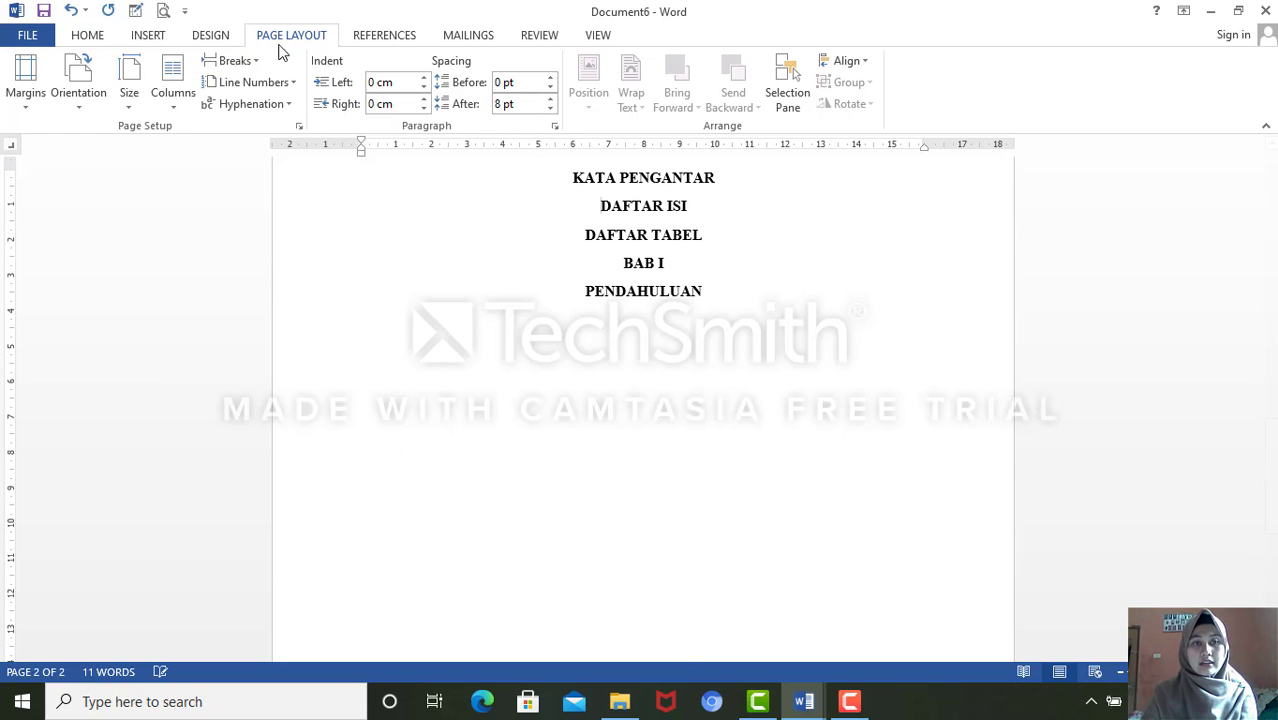
- Insert page breaks before DAFTAR ISI and before DAFTAR TABEL
{"action": "left_click", "coordinate": [240, 61]}
{"action": "left_click", "coordinate": [284, 128]}
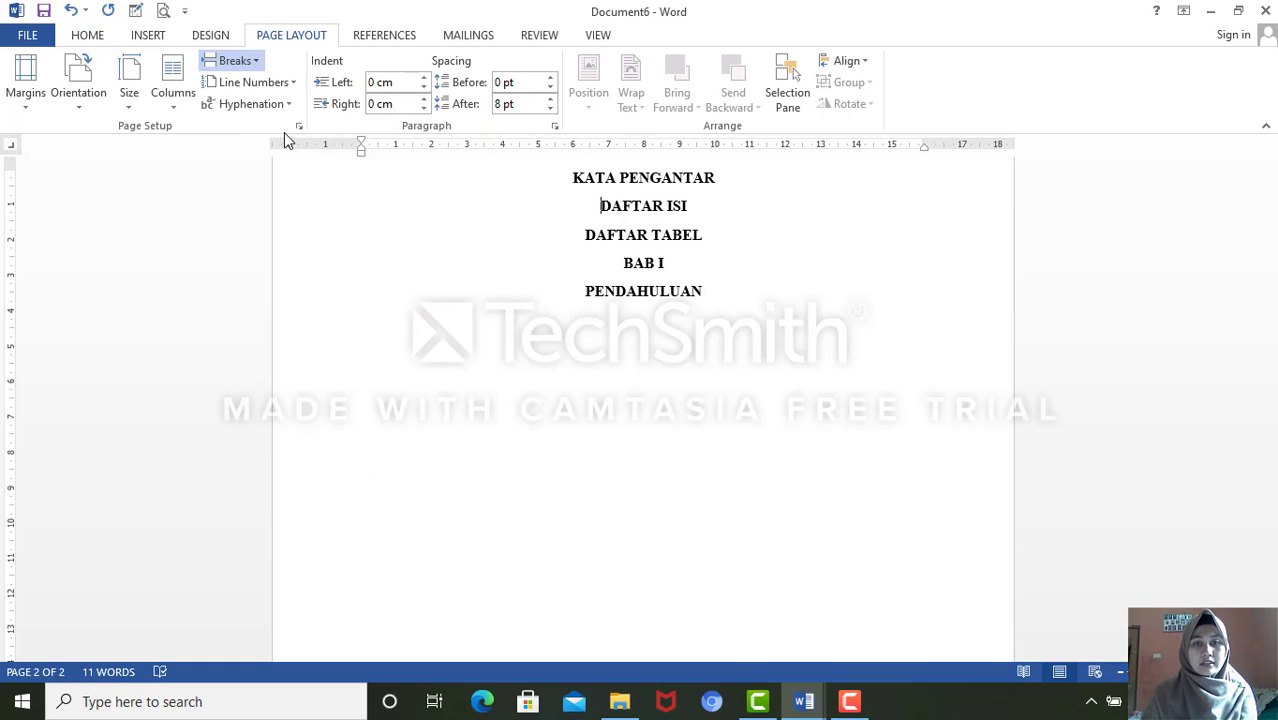
{"action": "scroll", "coordinate": [553, 217], "scroll_direction": "down", "scroll_amount": 5}
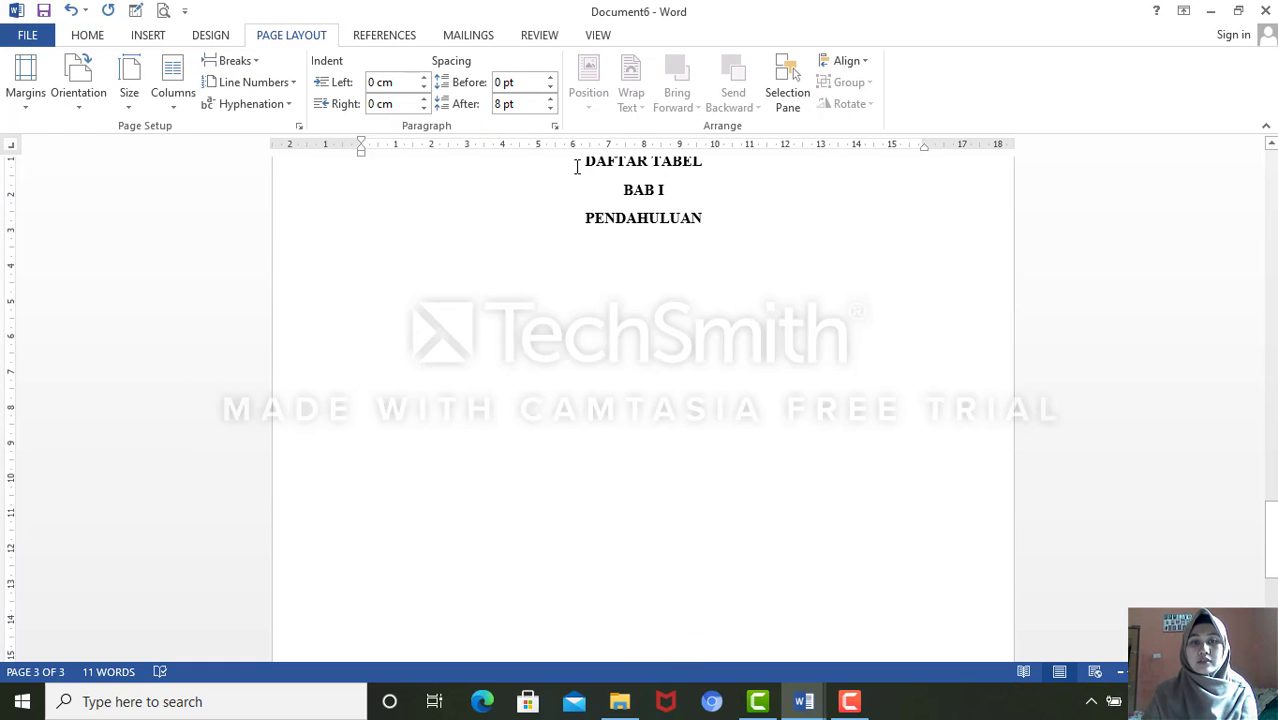
{"action": "left_click", "coordinate": [577, 166]}
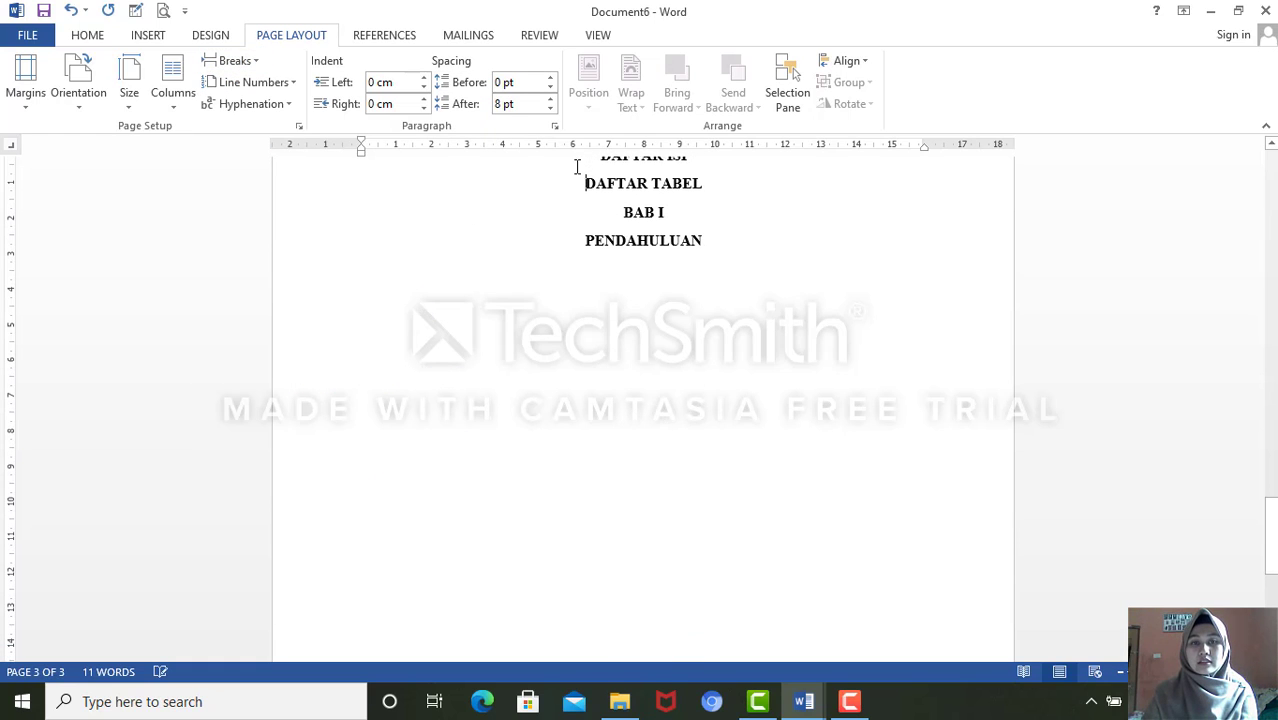
{"action": "left_click", "coordinate": [253, 65]}
{"action": "left_click", "coordinate": [280, 110]}
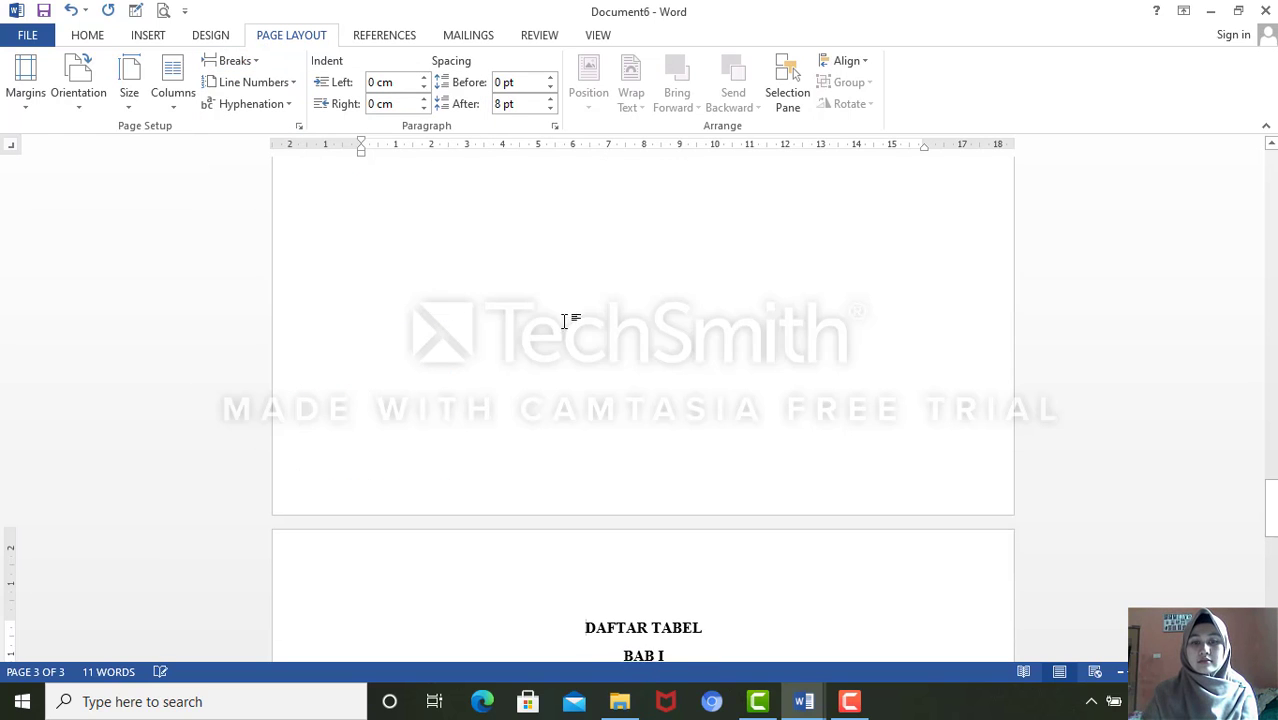
- Insert a page break before BAB I so that it starts on its own page
{"action": "scroll", "coordinate": [565, 320], "scroll_direction": "down", "scroll_amount": 2}
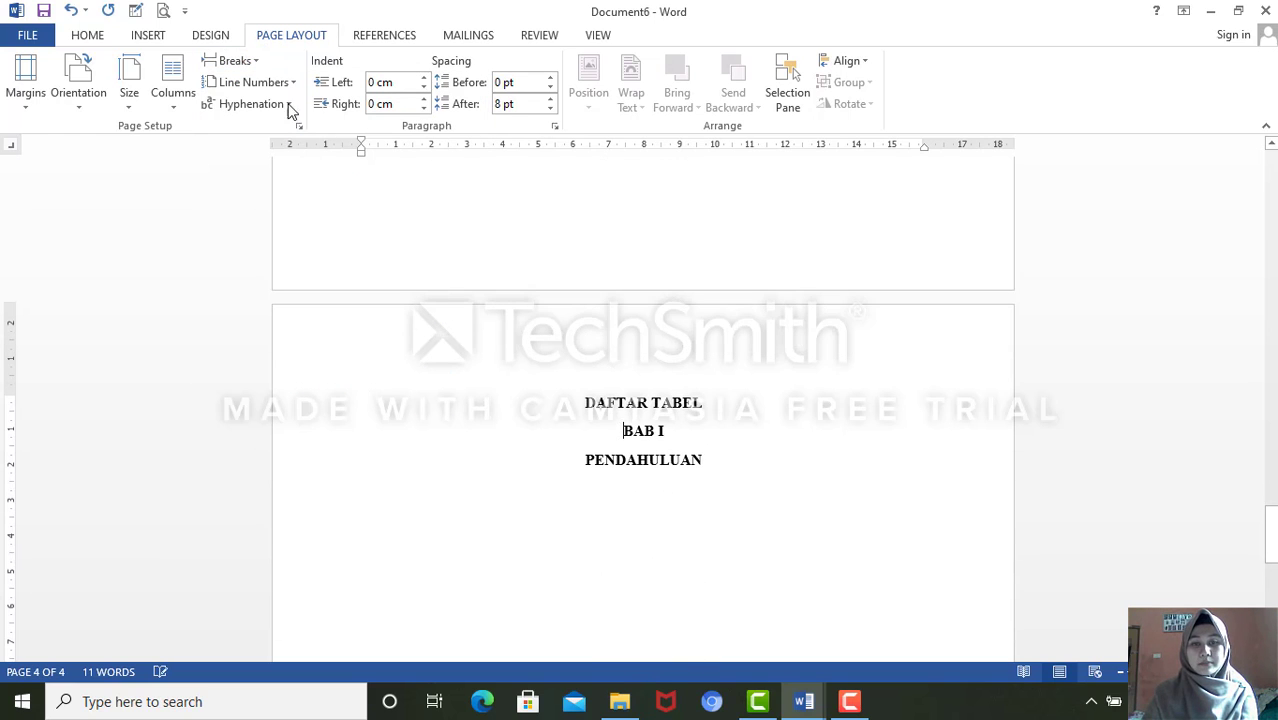
{"action": "left_click", "coordinate": [251, 64]}
{"action": "left_click", "coordinate": [274, 113]}
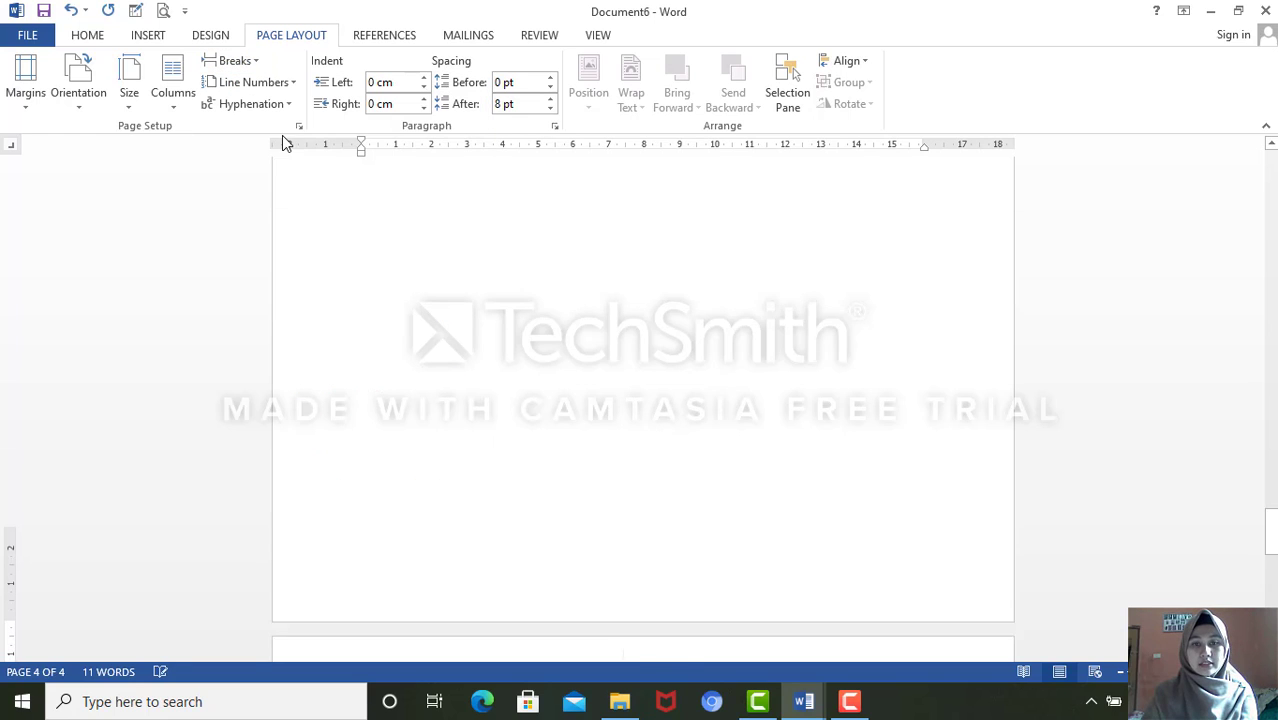
- Insert a Next Page section break before KATA PENGANTAR, following the cover page
{"action": "left_click_drag", "start_coordinate": [1271, 539], "coordinate": [1271, 349]}
{"action": "left_click_drag", "start_coordinate": [1271, 200], "coordinate": [1275, 185]}
{"action": "left_click", "coordinate": [216, 251]}
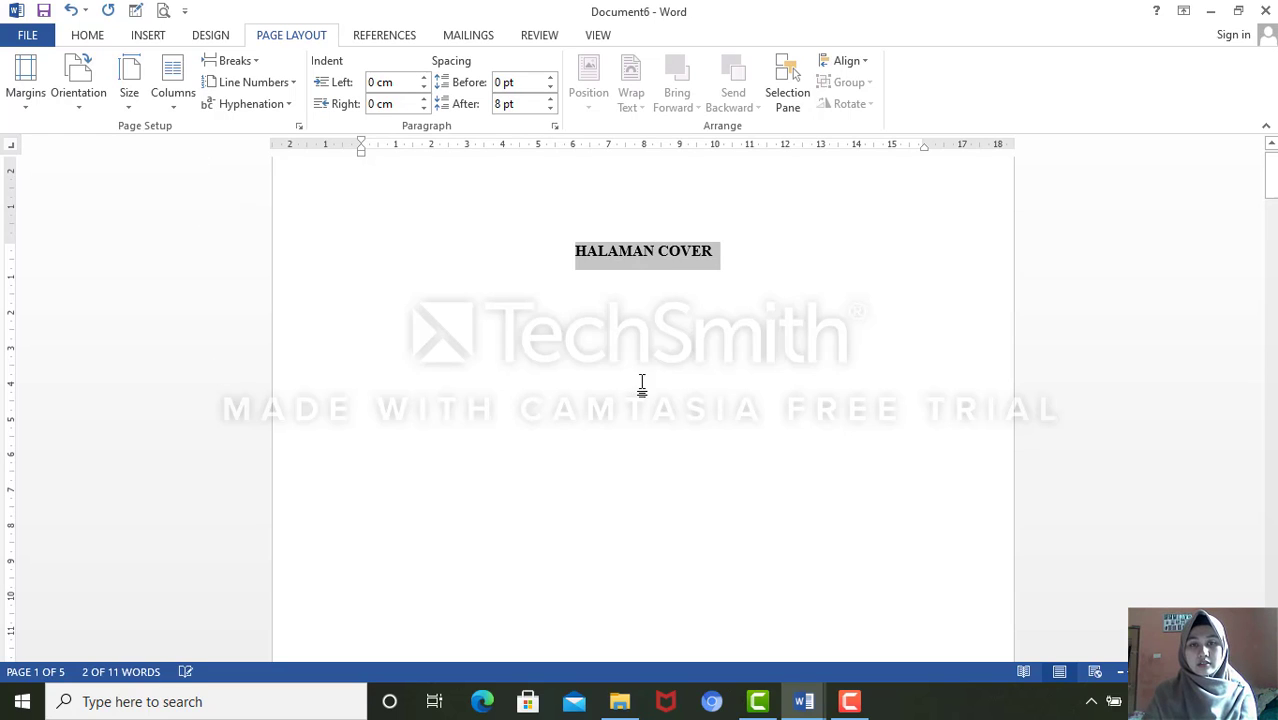
{"action": "left_click", "coordinate": [660, 282]}
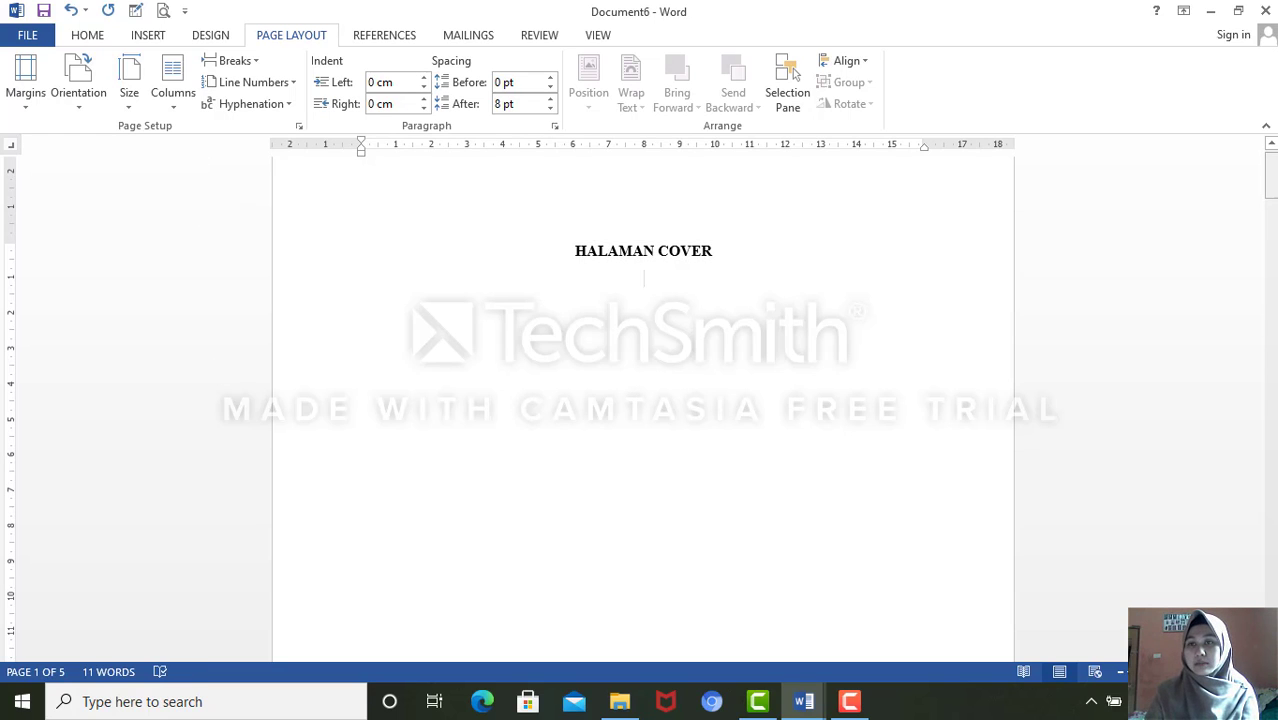
{"action": "mouse_move", "coordinate": [1270, 183]}
{"action": "left_mouse_down"}
{"action": "mouse_move", "coordinate": [1271, 552]}
{"action": "mouse_move", "coordinate": [1270, 180]}
{"action": "left_mouse_up"}
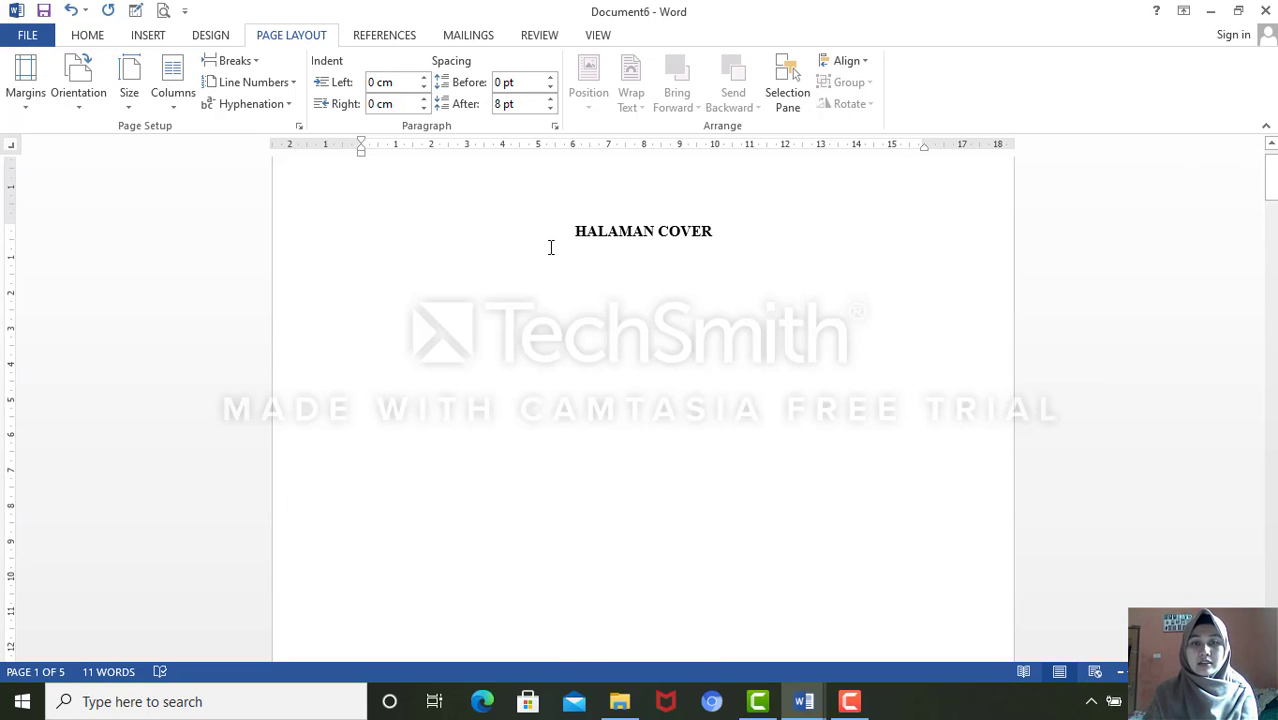
{"action": "scroll", "coordinate": [550, 247], "scroll_direction": "down", "scroll_amount": 15}
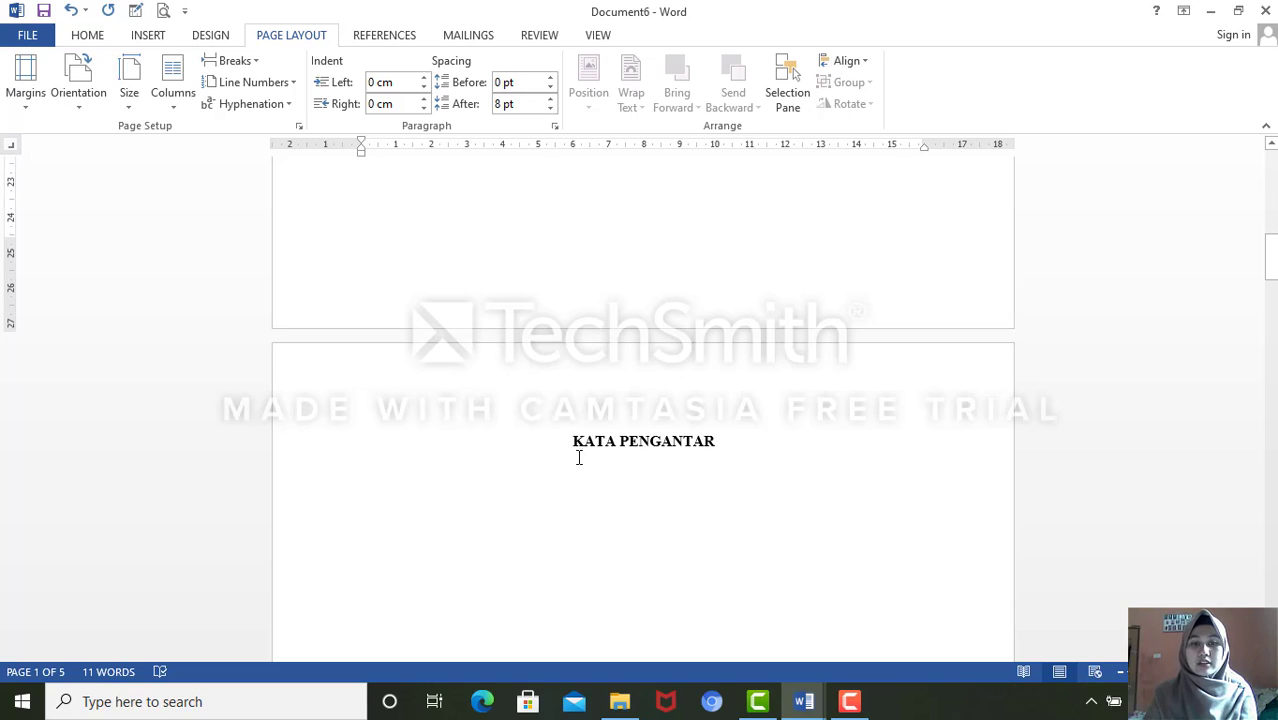
{"action": "left_click", "coordinate": [567, 439]}
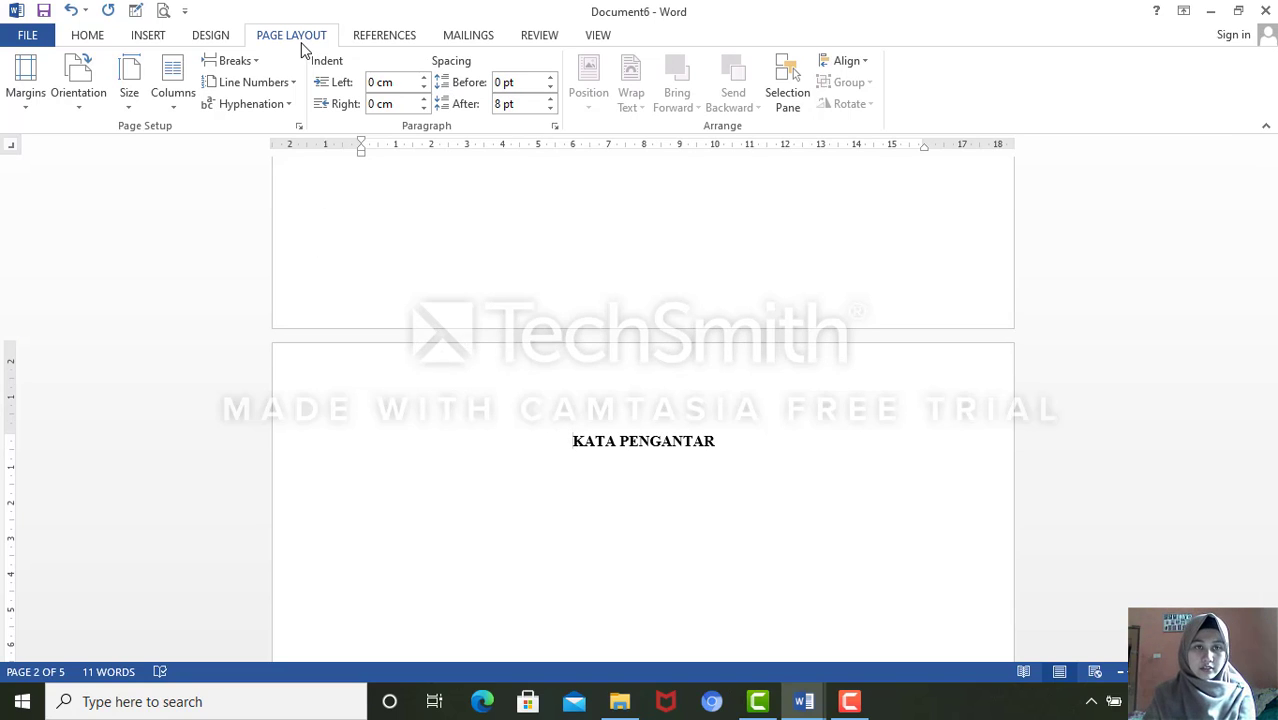
{"action": "left_click", "coordinate": [236, 61]}
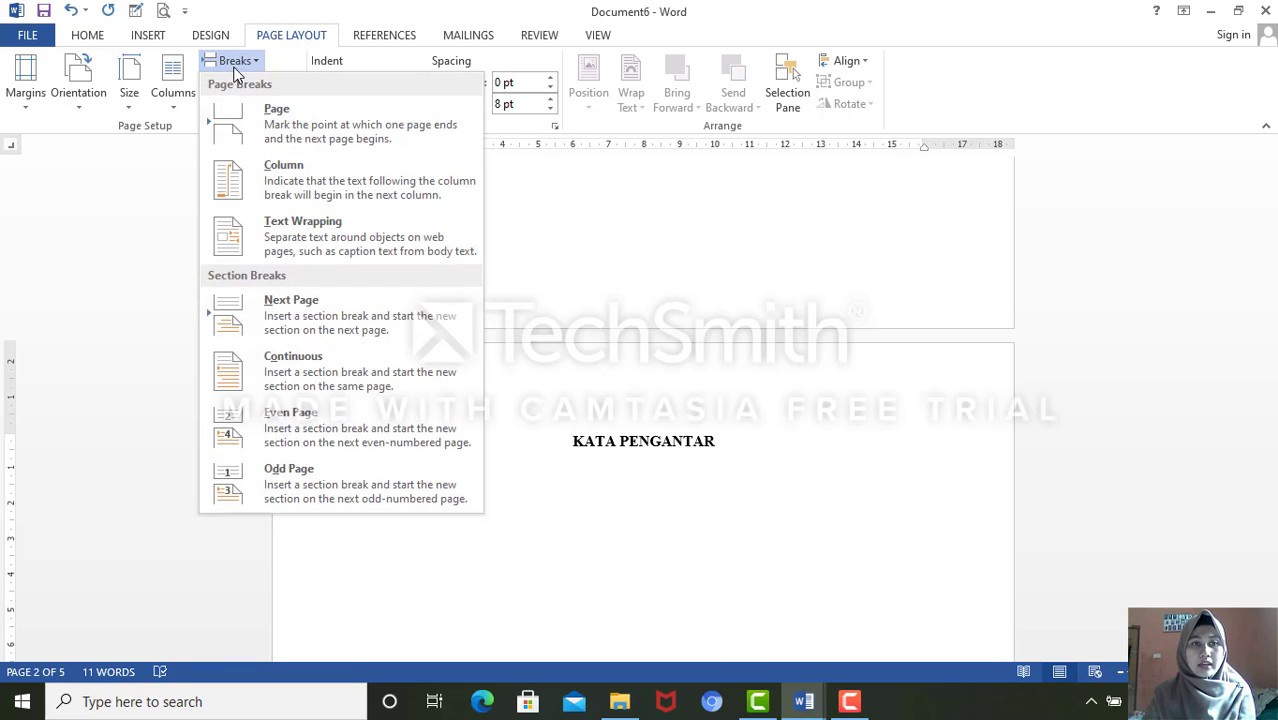
{"action": "left_click", "coordinate": [322, 330]}
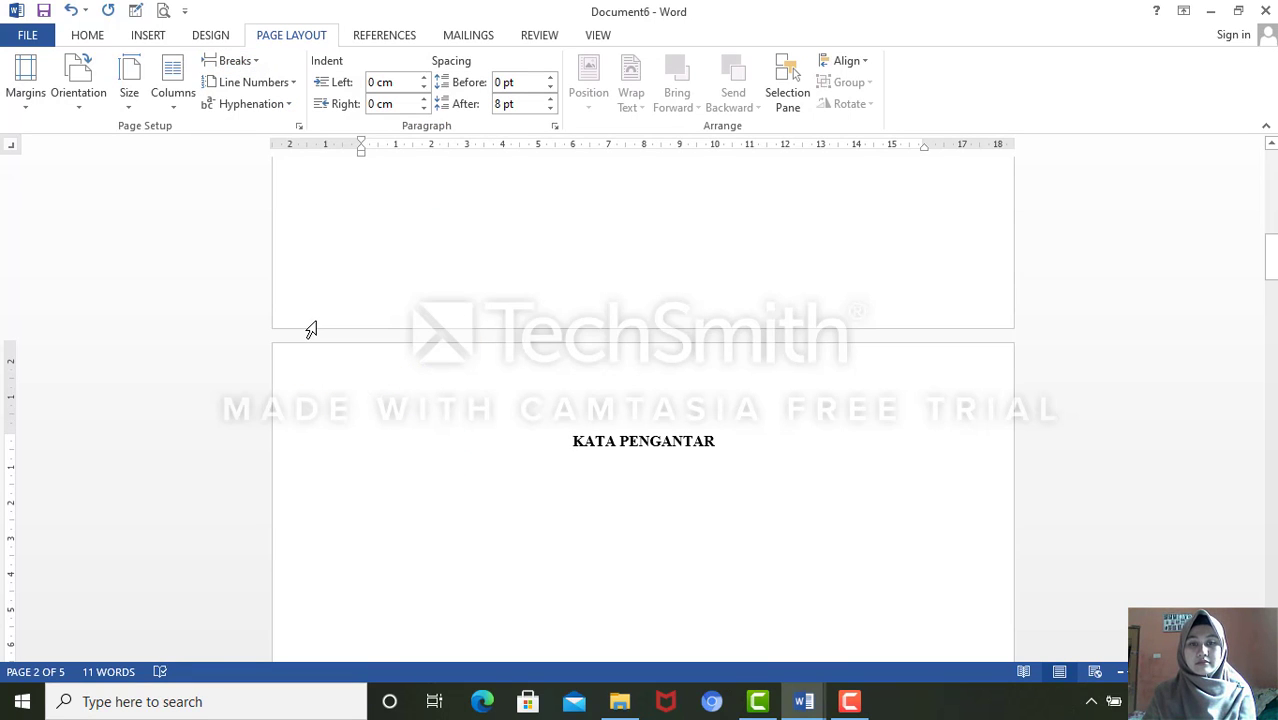
- Insert a section break before the BAB I heading, checking the section labels in the page headers before and after
{"action": "left_click", "coordinate": [324, 402]}
{"action": "double_click", "coordinate": [333, 399]}
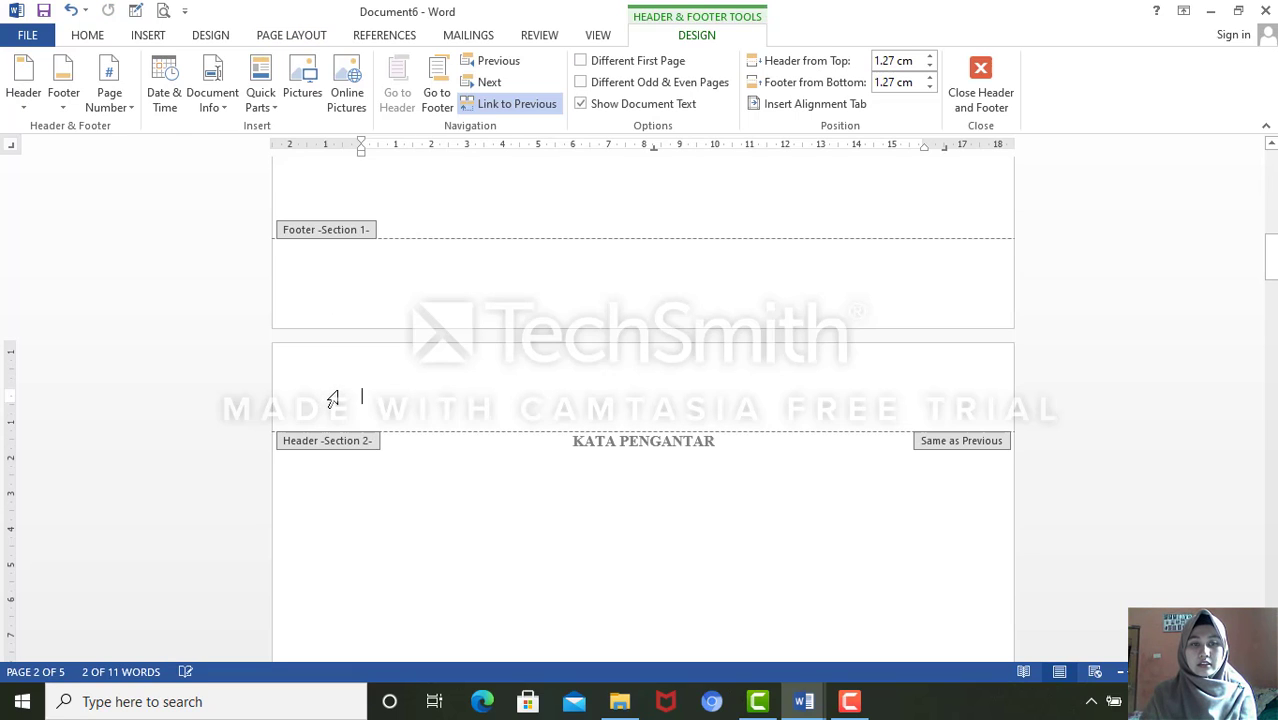
{"action": "left_click_drag", "start_coordinate": [1271, 256], "coordinate": [1271, 548]}
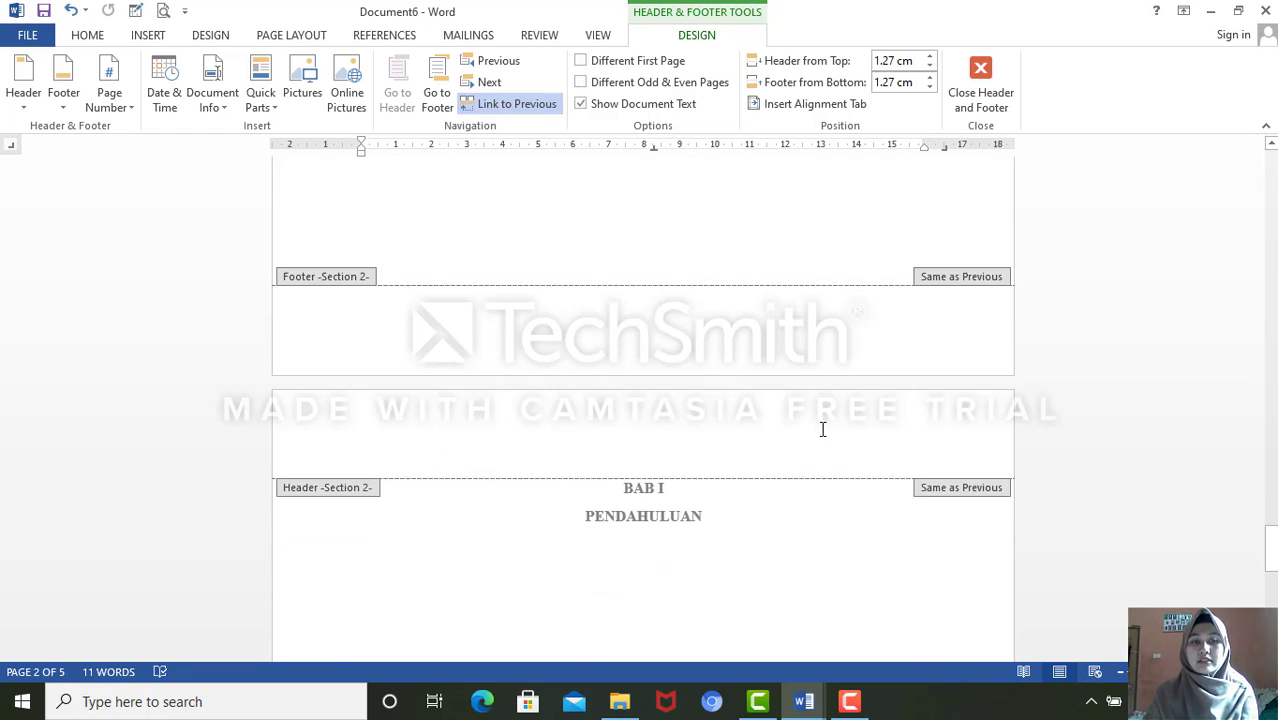
{"action": "double_click", "coordinate": [630, 498]}
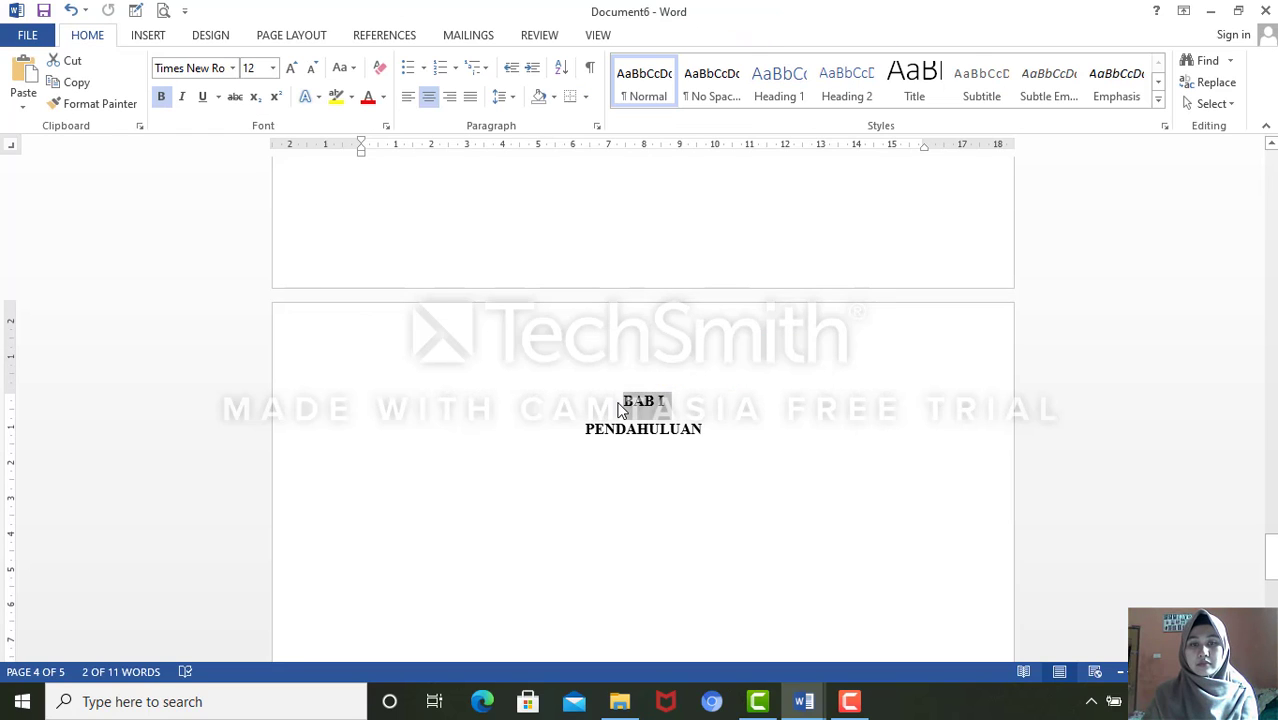
{"action": "left_click", "coordinate": [618, 403]}
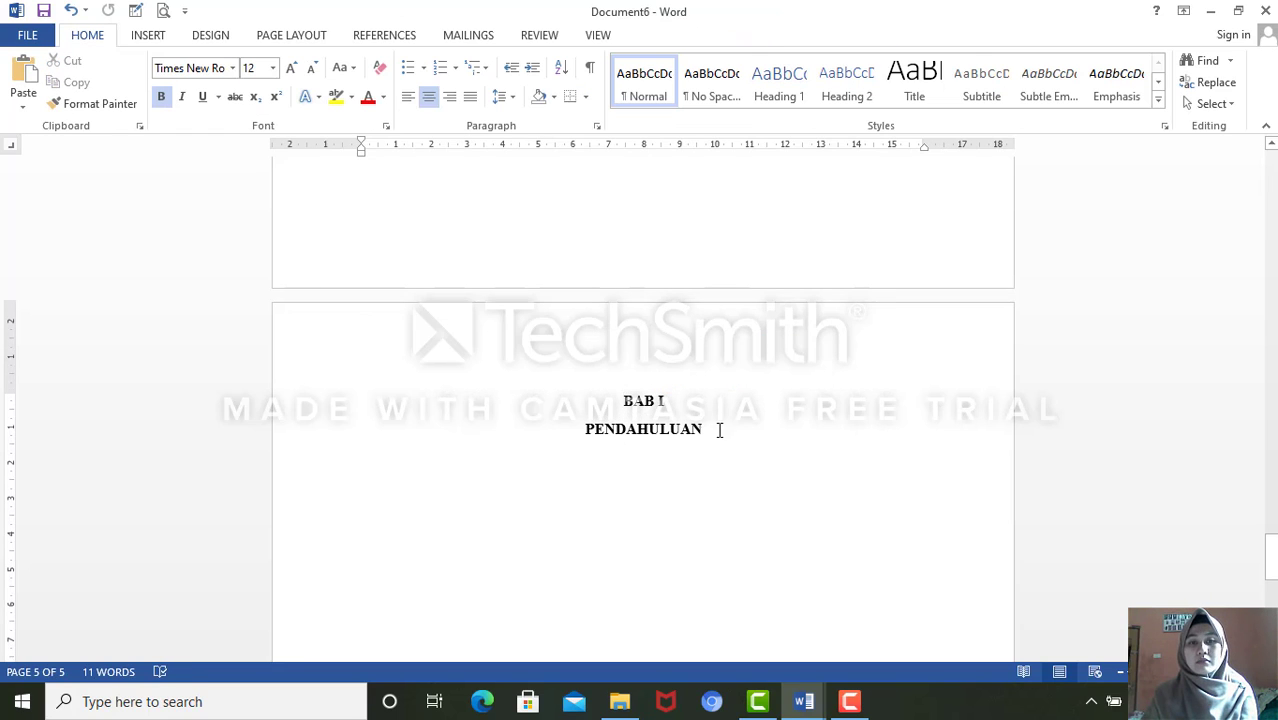
{"action": "left_click", "coordinate": [290, 35]}
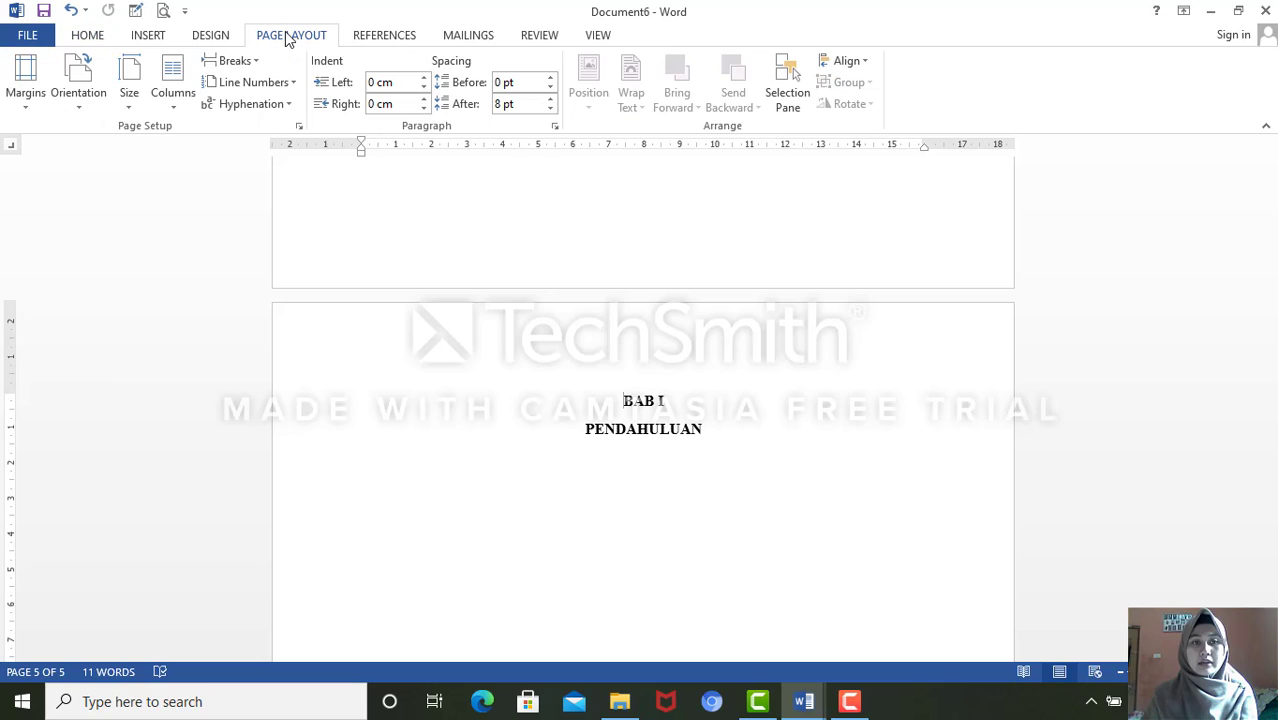
{"action": "left_click", "coordinate": [236, 61]}
{"action": "left_click", "coordinate": [338, 314]}
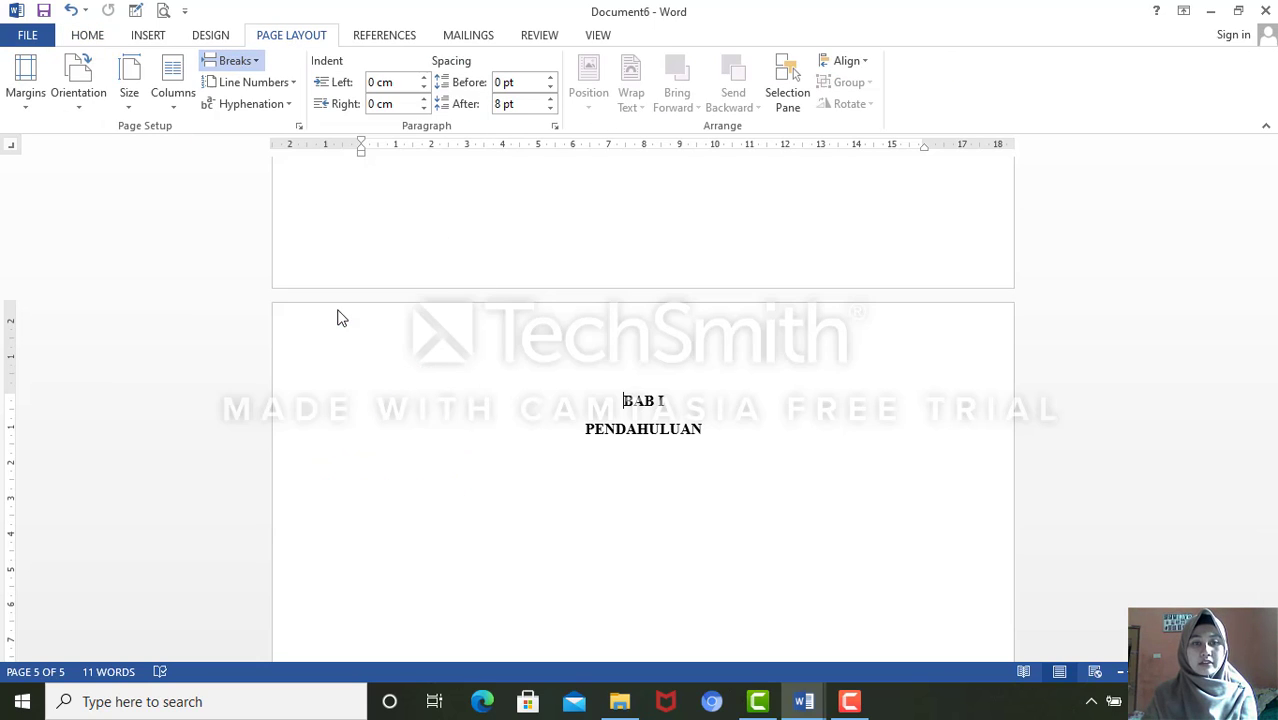
{"action": "double_click", "coordinate": [330, 364]}
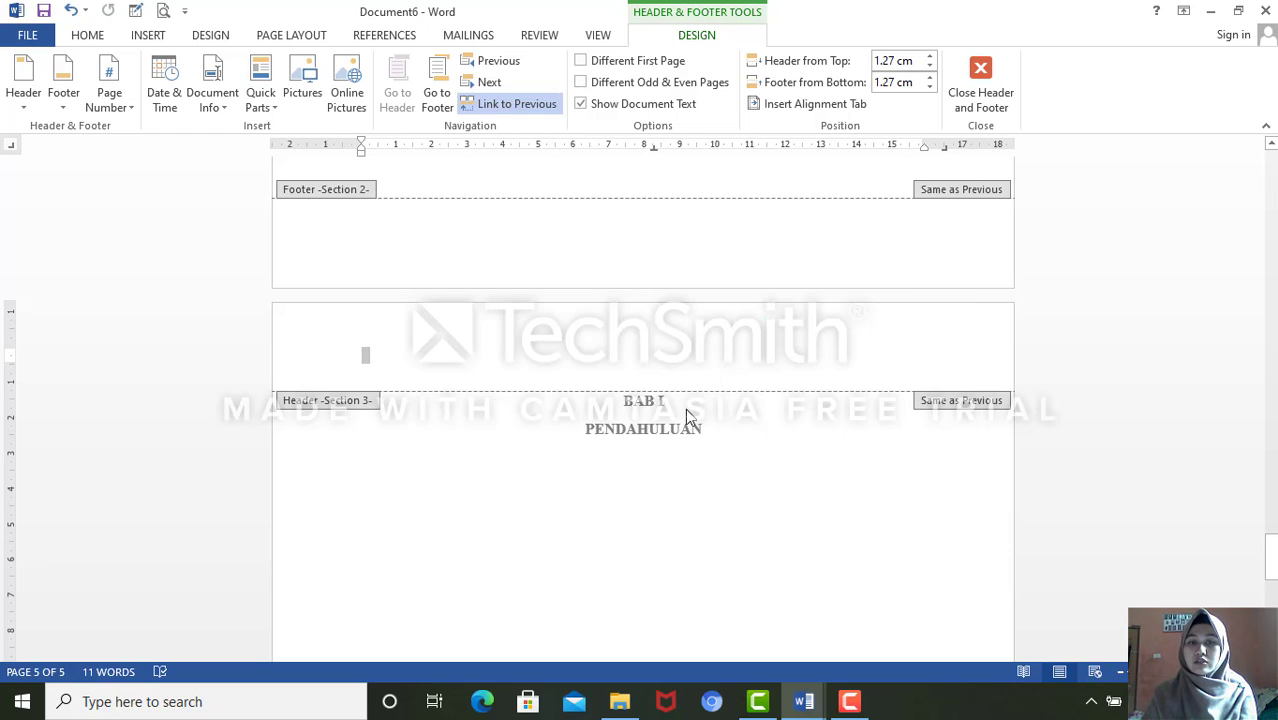
{"action": "double_click", "coordinate": [774, 447]}
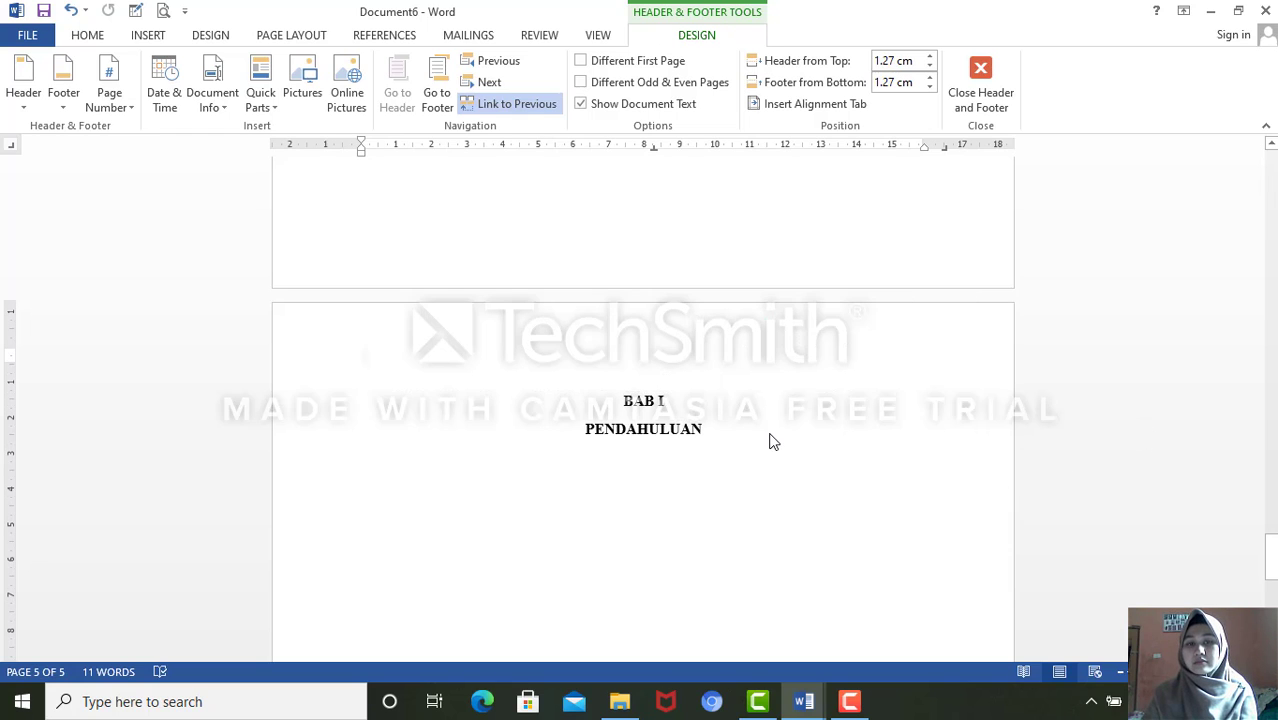
{"action": "left_click", "coordinate": [849, 452]}
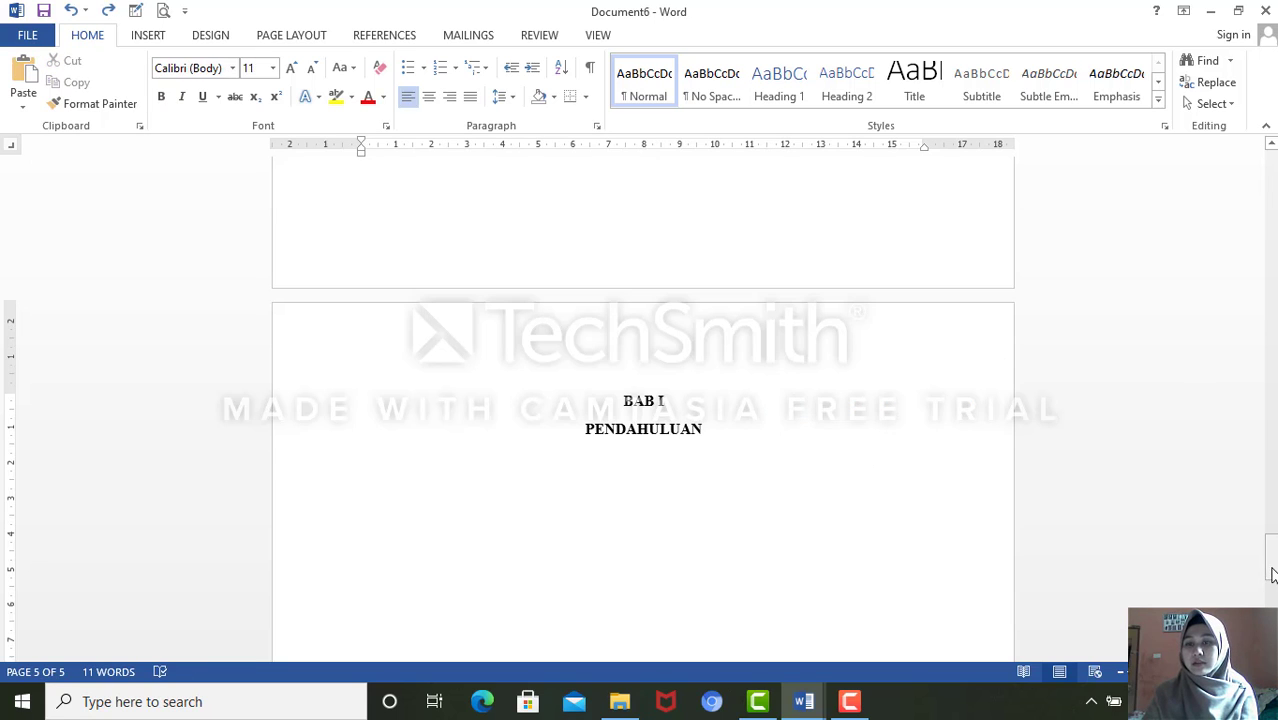
- Format the page numbers of the KATA PENGANTAR section as i, ii, iii, starting at i
{"action": "left_click_drag", "start_coordinate": [1272, 573], "coordinate": [1271, 265]}
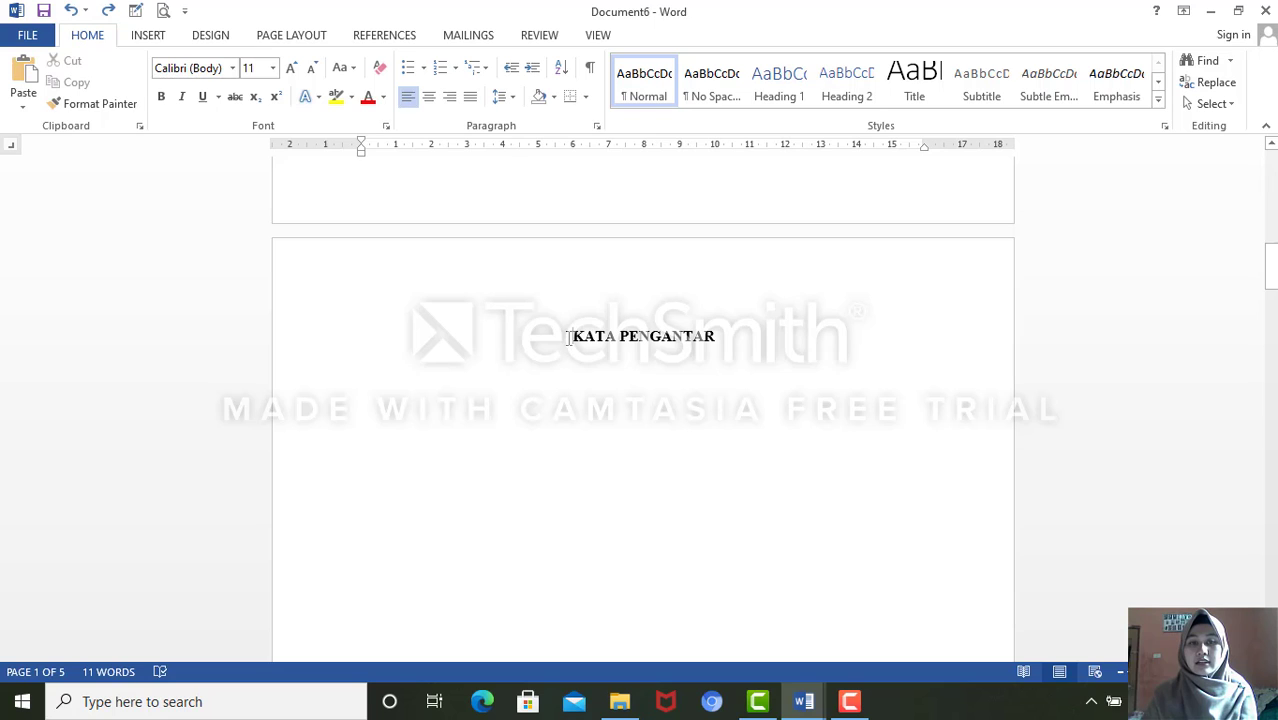
{"action": "left_click", "coordinate": [567, 337]}
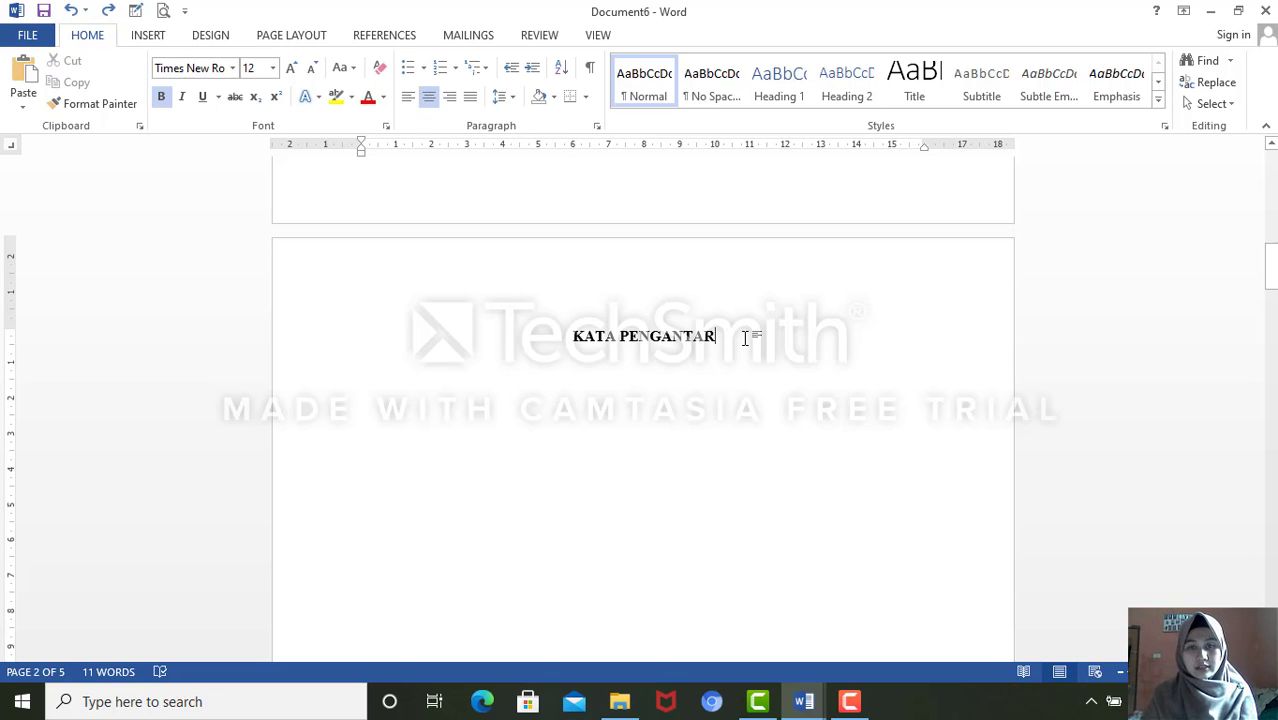
{"action": "left_click", "coordinate": [148, 36]}
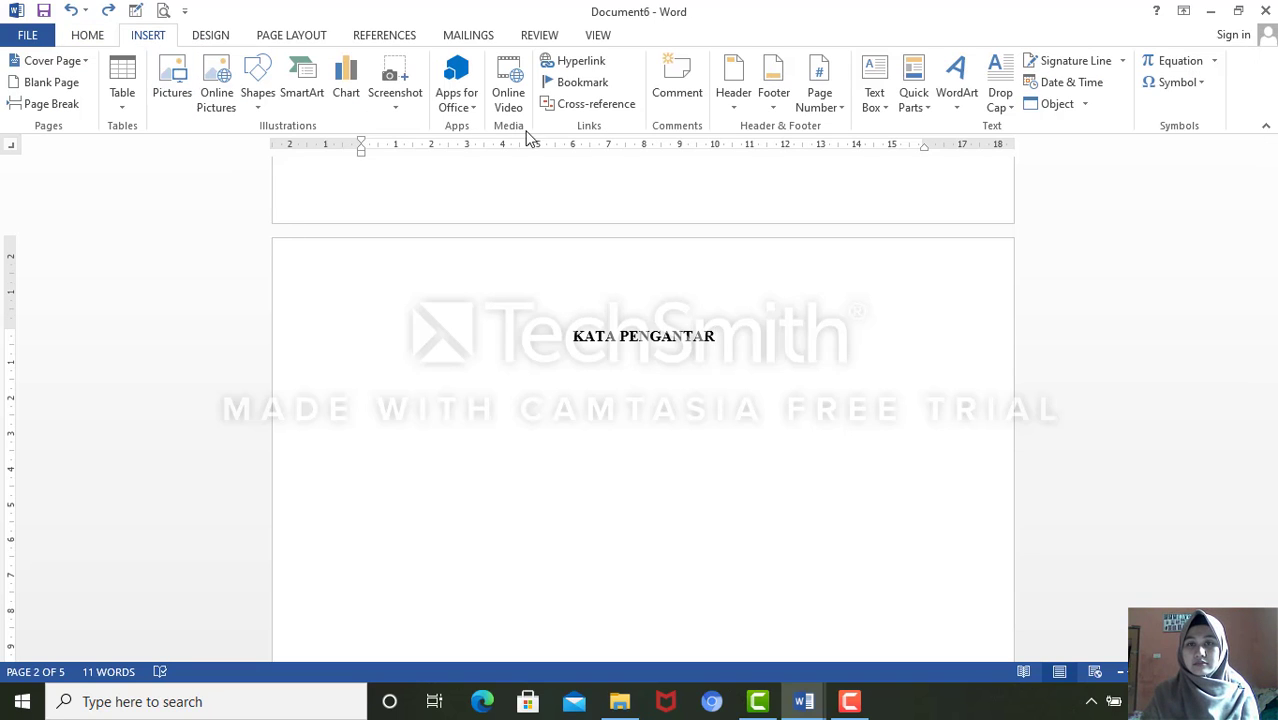
{"action": "left_click", "coordinate": [833, 103]}
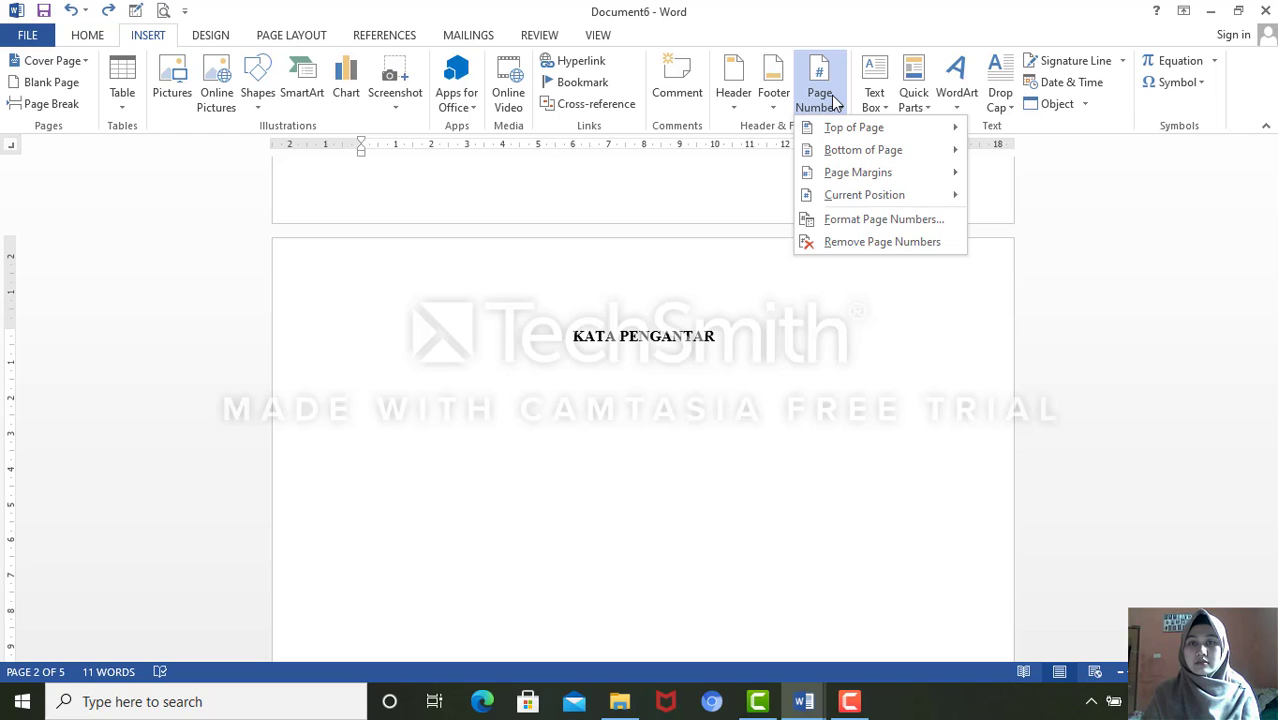
{"action": "left_click", "coordinate": [890, 219]}
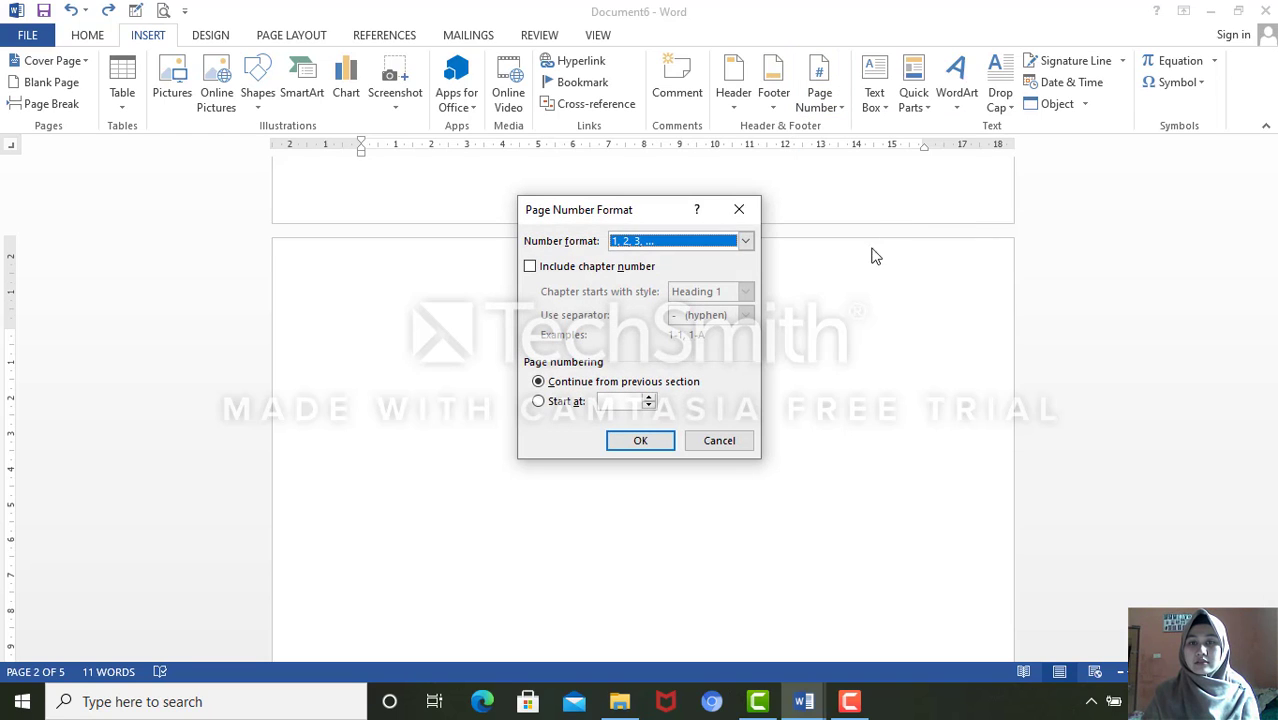
{"action": "left_click", "coordinate": [745, 242]}
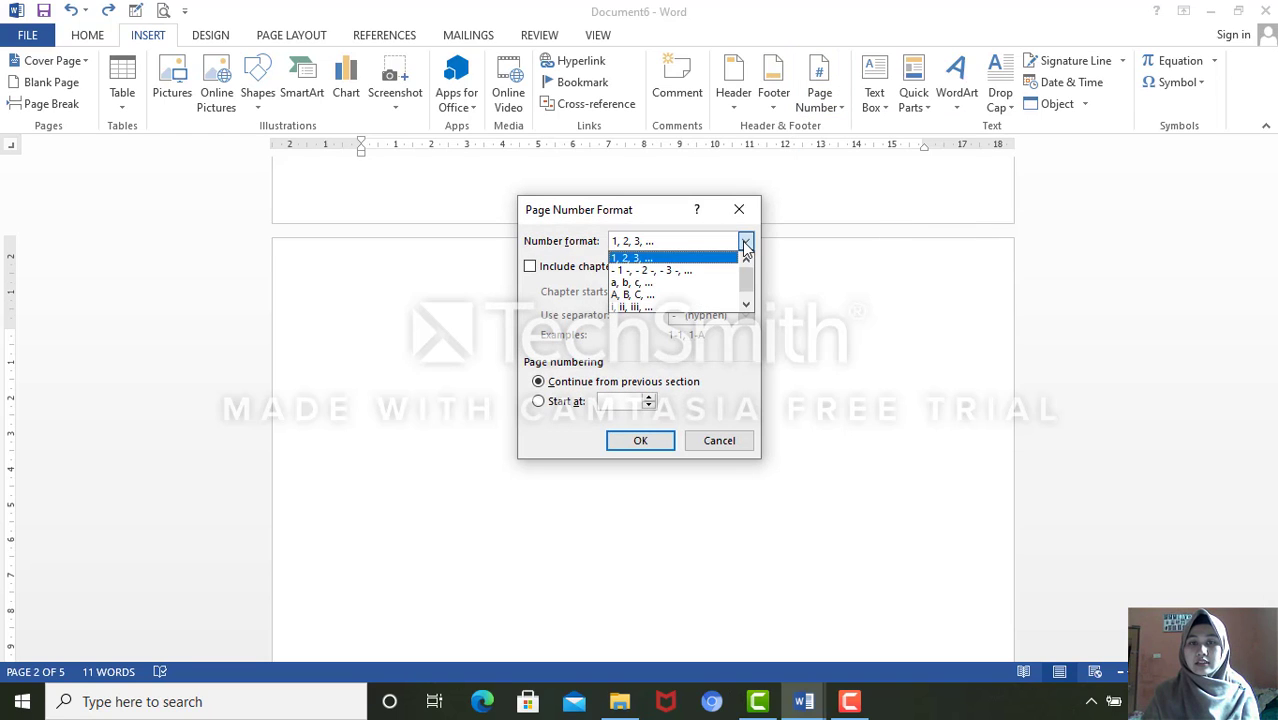
{"action": "left_click", "coordinate": [707, 295]}
{"action": "left_click", "coordinate": [539, 401]}
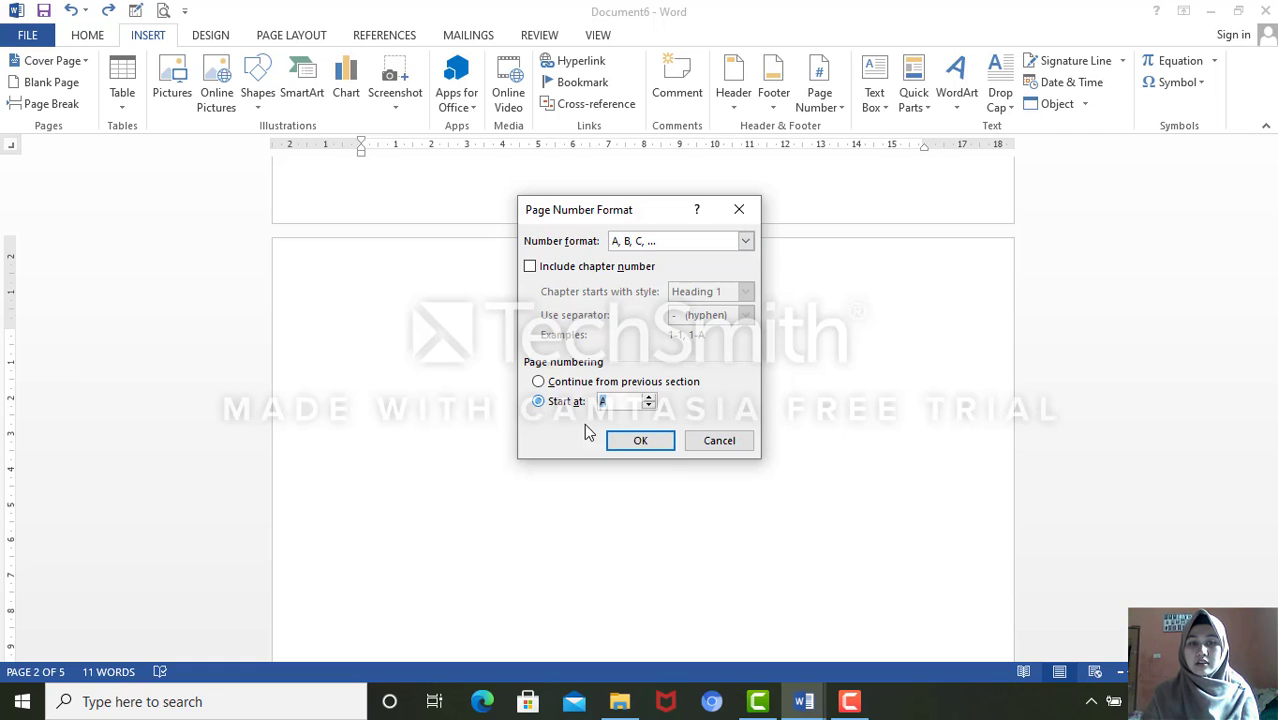
{"action": "left_click", "coordinate": [745, 242]}
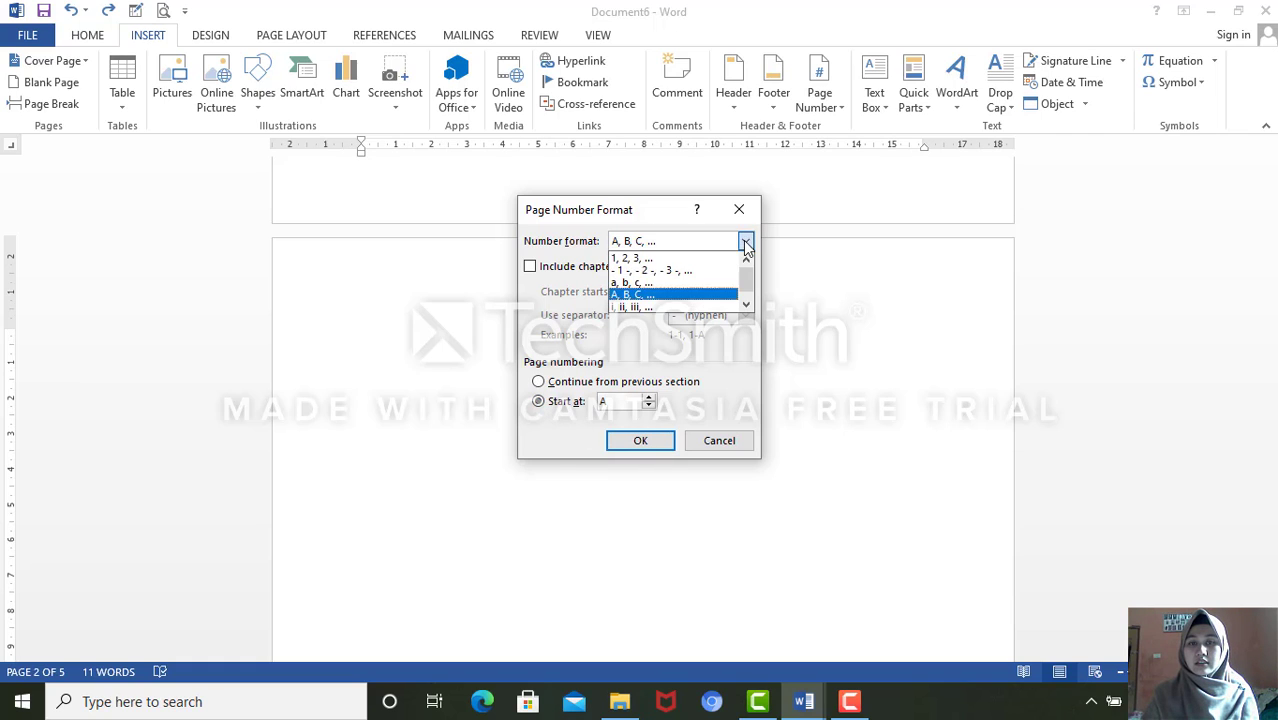
{"action": "left_click", "coordinate": [703, 308]}
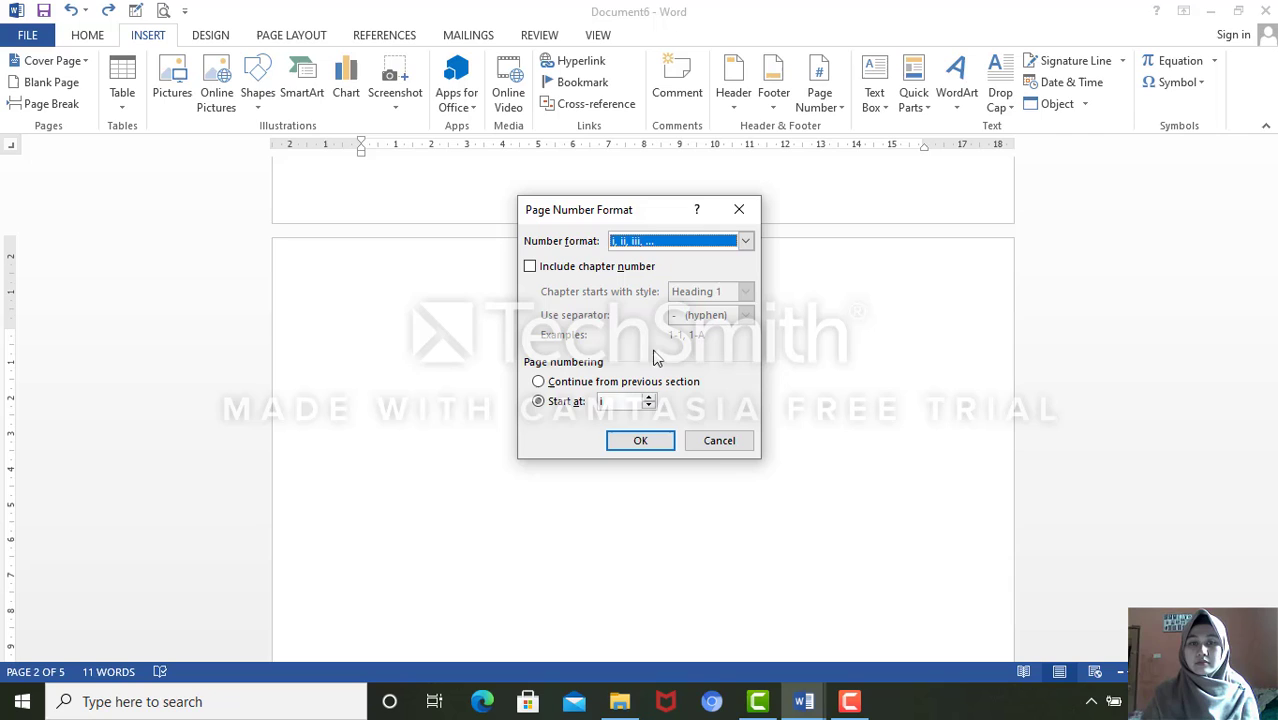
{"action": "left_click", "coordinate": [549, 405]}
{"action": "left_click", "coordinate": [652, 448]}
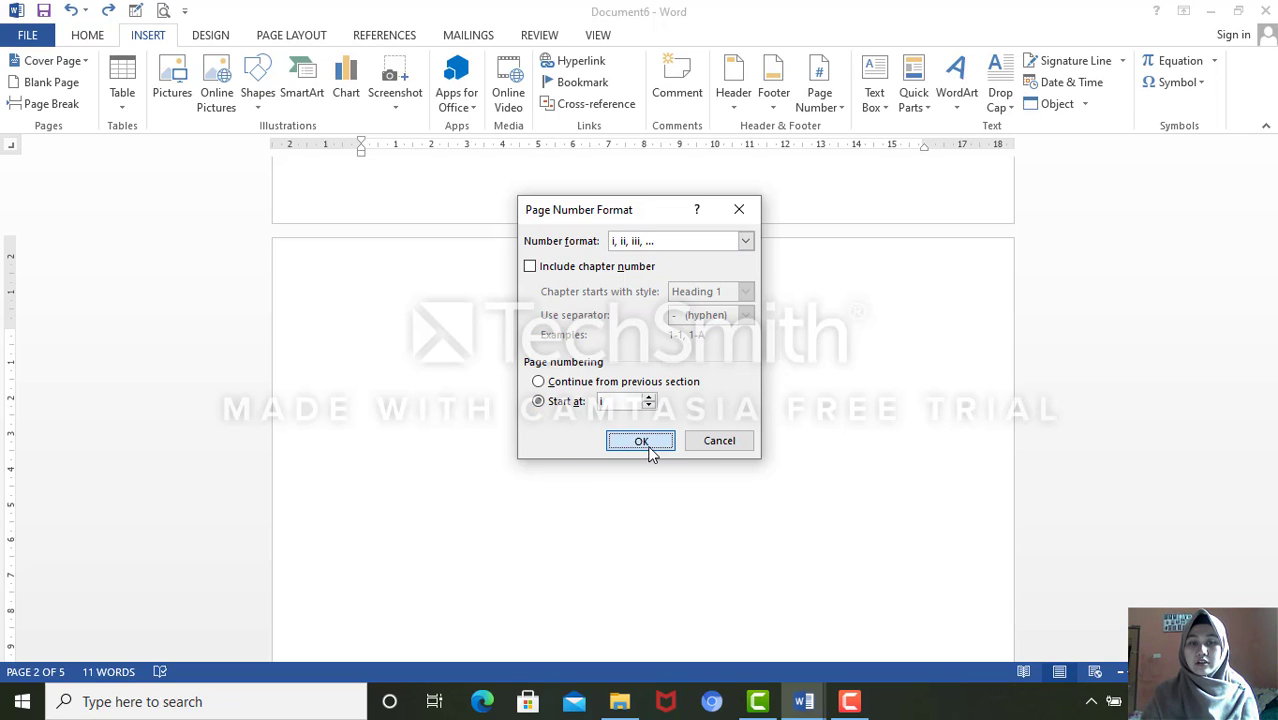
- Insert a Plain Number 2 page number centred at the bottom of the KATA PENGANTAR page
{"action": "scroll", "coordinate": [802, 347], "scroll_direction": "down", "scroll_amount": 7}
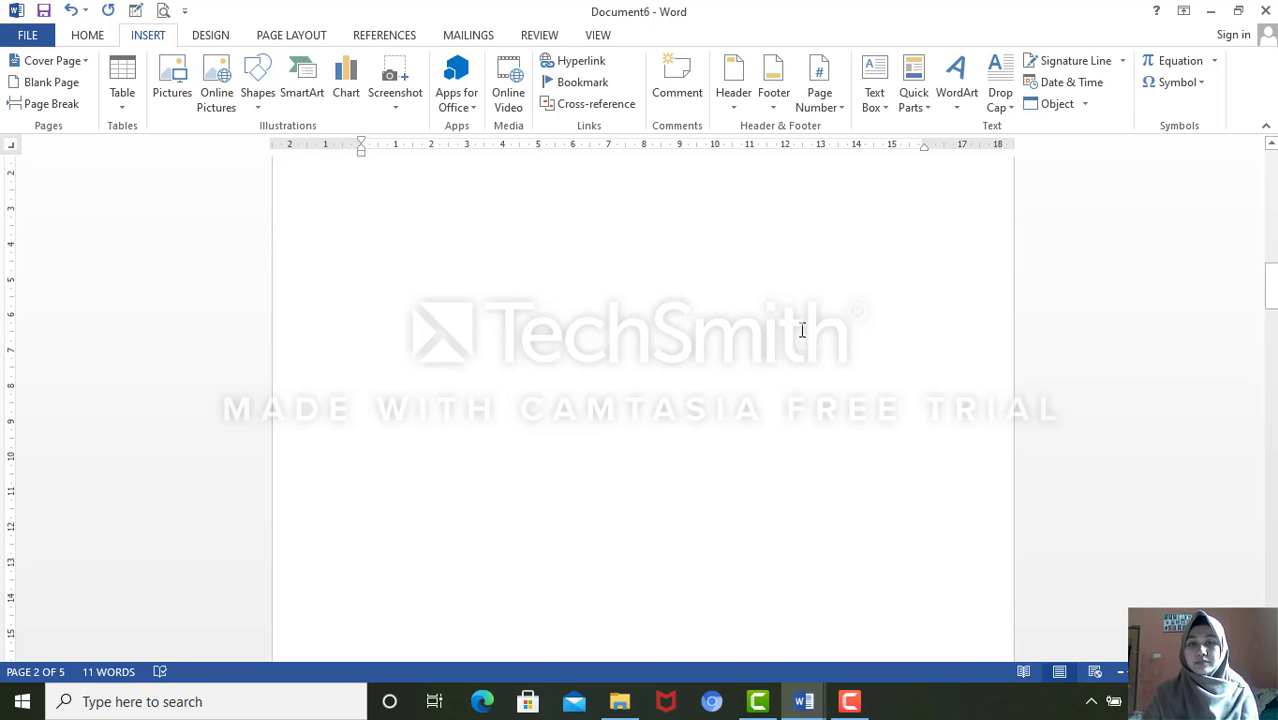
{"action": "left_click_drag", "start_coordinate": [1270, 318], "coordinate": [1272, 258]}
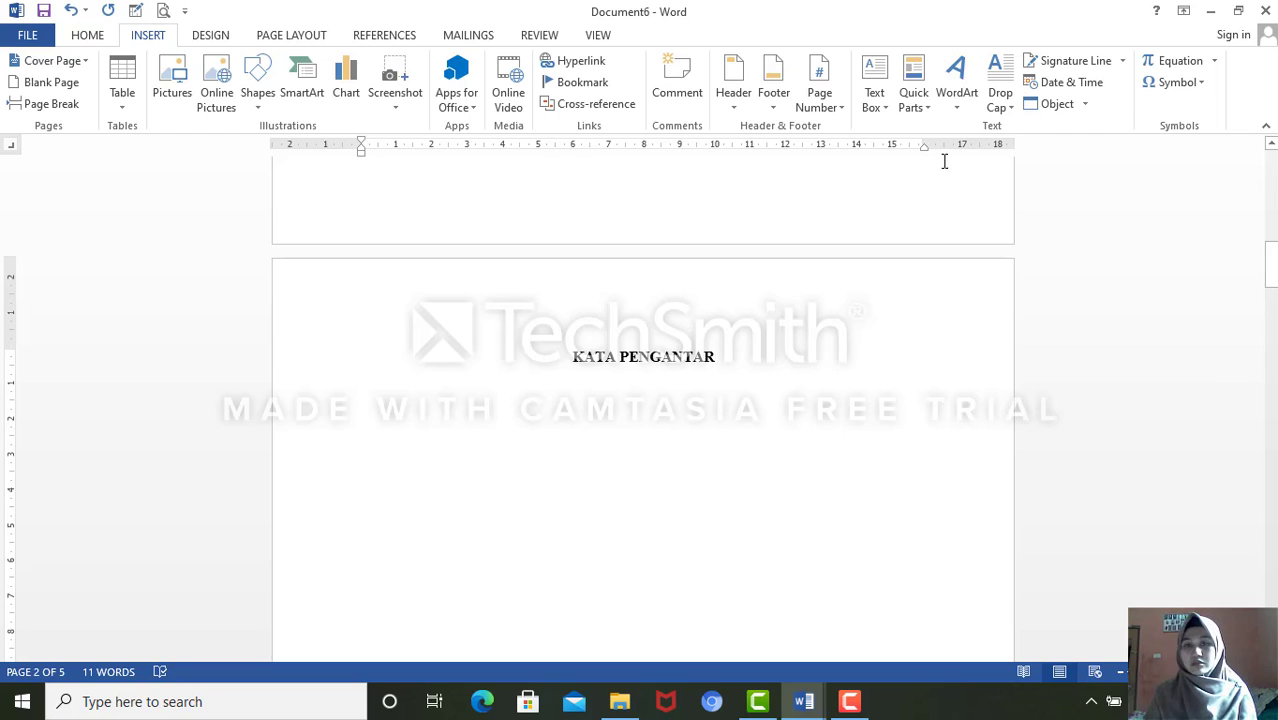
{"action": "left_click", "coordinate": [841, 106]}
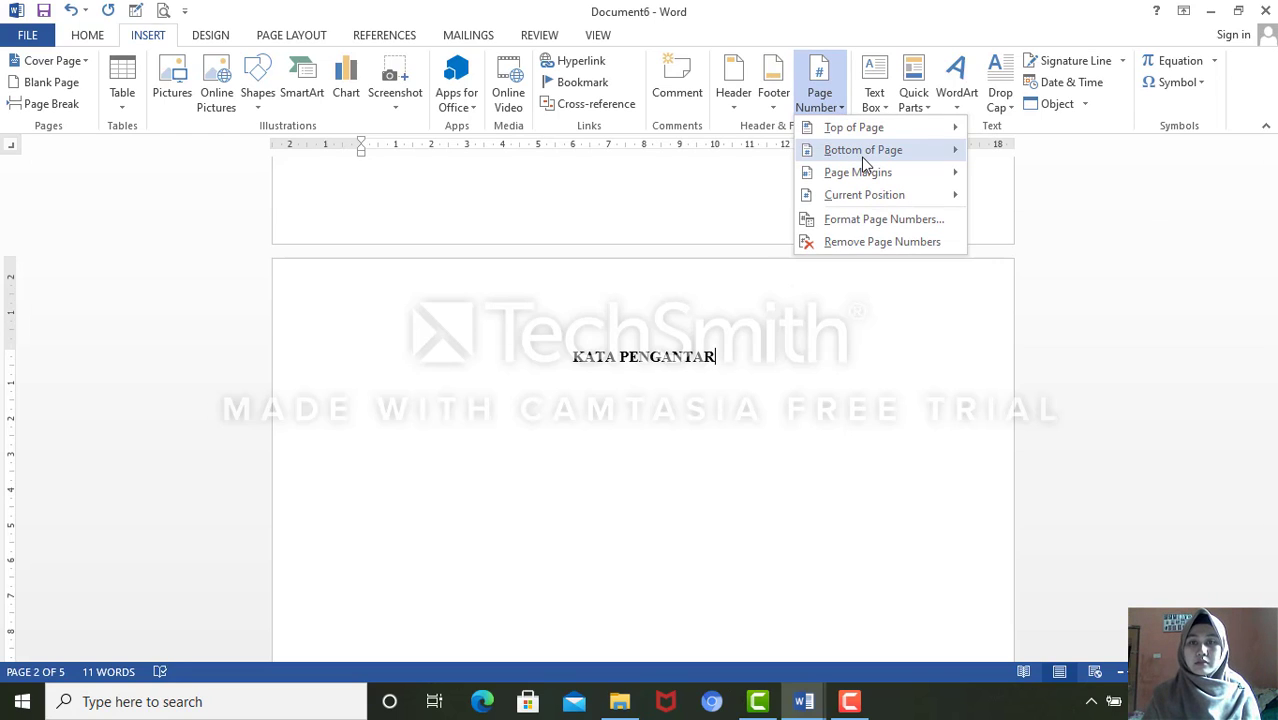
{"action": "mouse_move", "coordinate": [863, 155]}
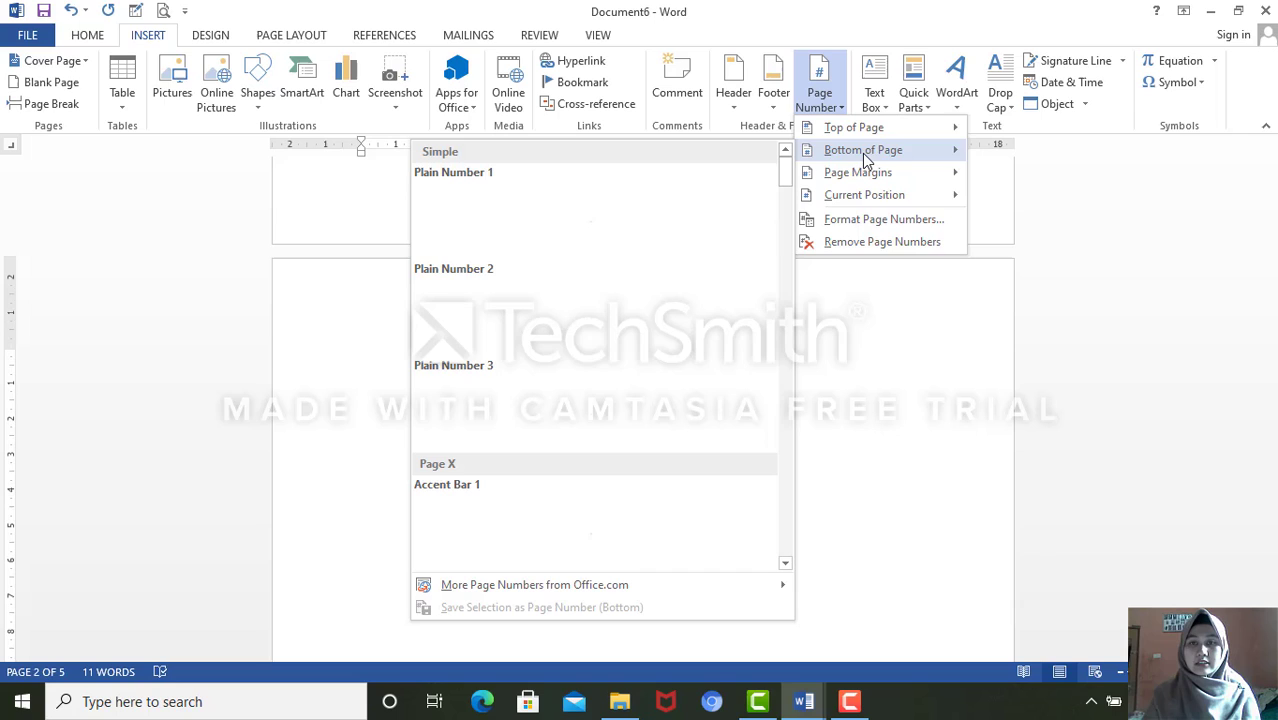
{"action": "left_click", "coordinate": [596, 327]}
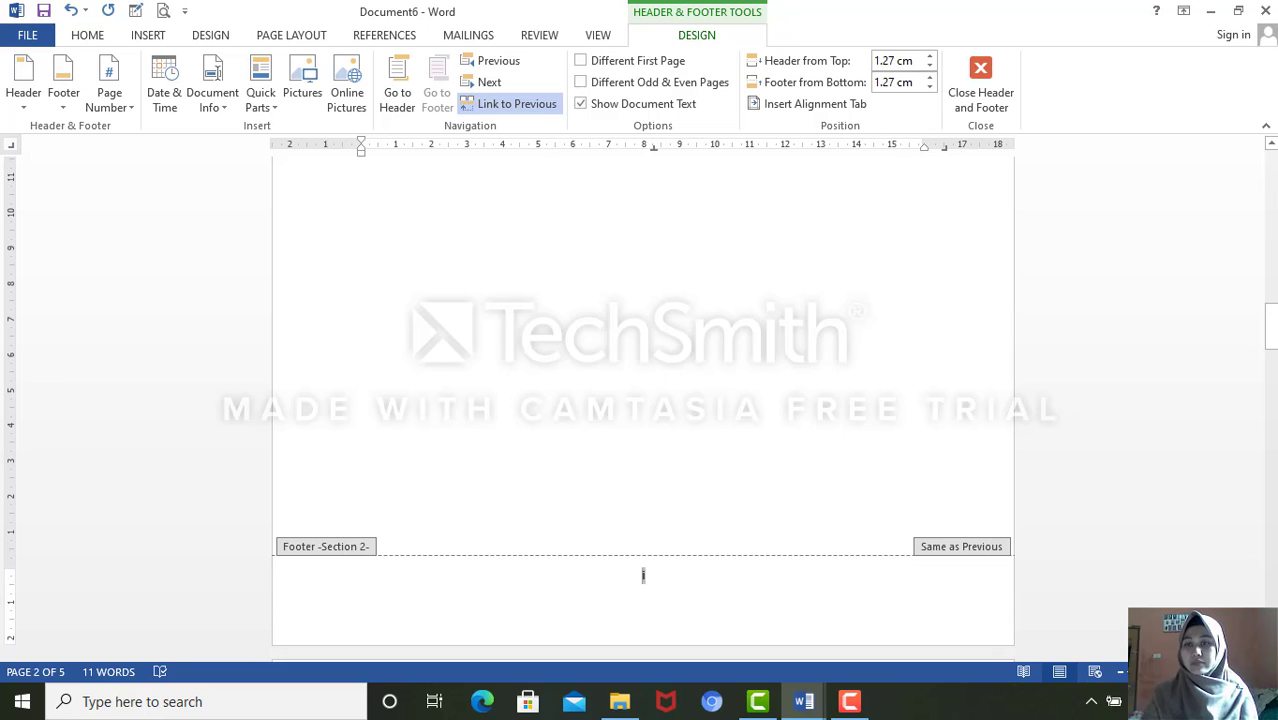
- Unlink the section 2 footer from the previous section and delete the page number from the cover page's footer
{"action": "mouse_move", "coordinate": [1270, 325]}
{"action": "left_mouse_down"}
{"action": "mouse_move", "coordinate": [1272, 313]}
{"action": "mouse_move", "coordinate": [1272, 334]}
{"action": "left_mouse_up"}
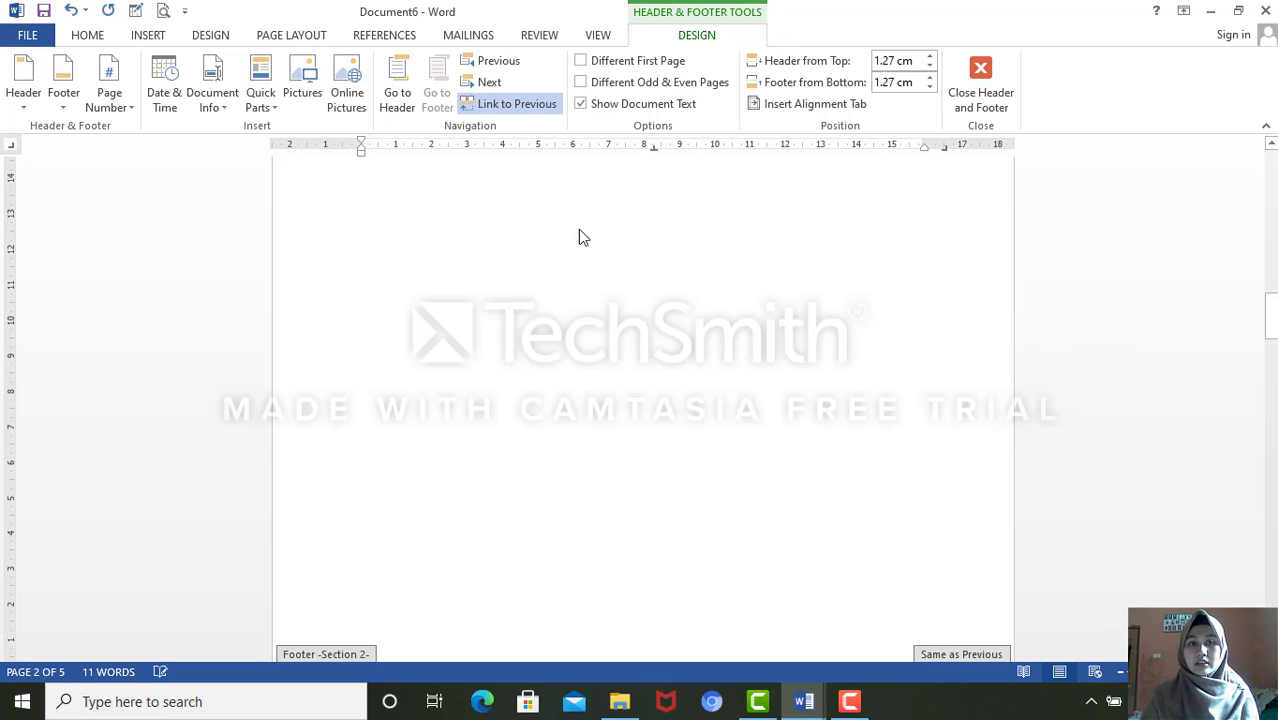
{"action": "left_click", "coordinate": [518, 106]}
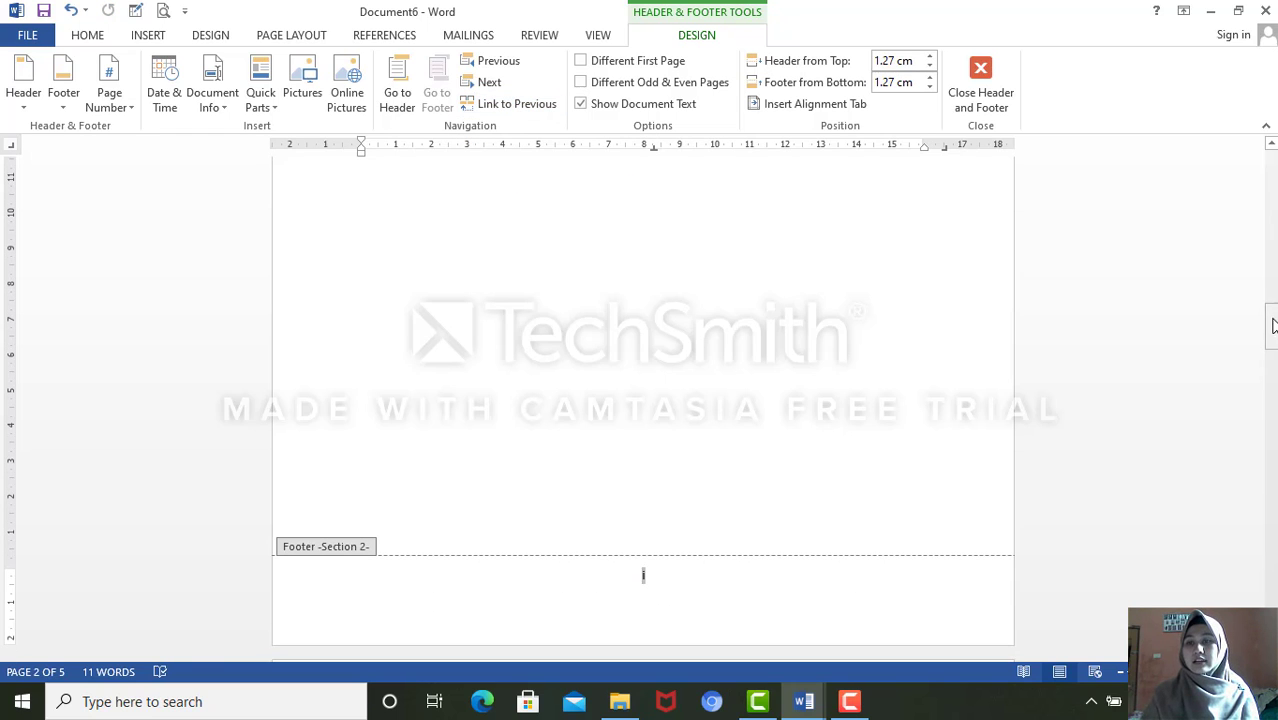
{"action": "left_click_drag", "start_coordinate": [1272, 325], "coordinate": [1272, 238]}
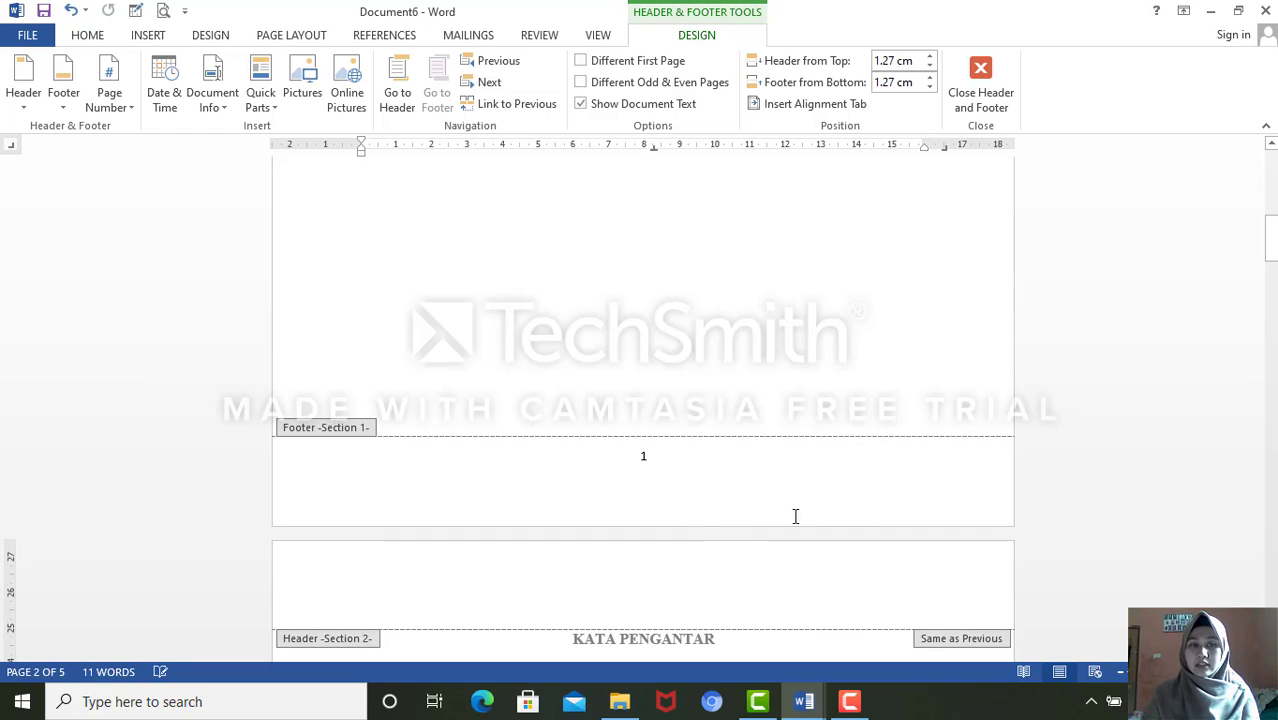
{"action": "left_click", "coordinate": [666, 461]}
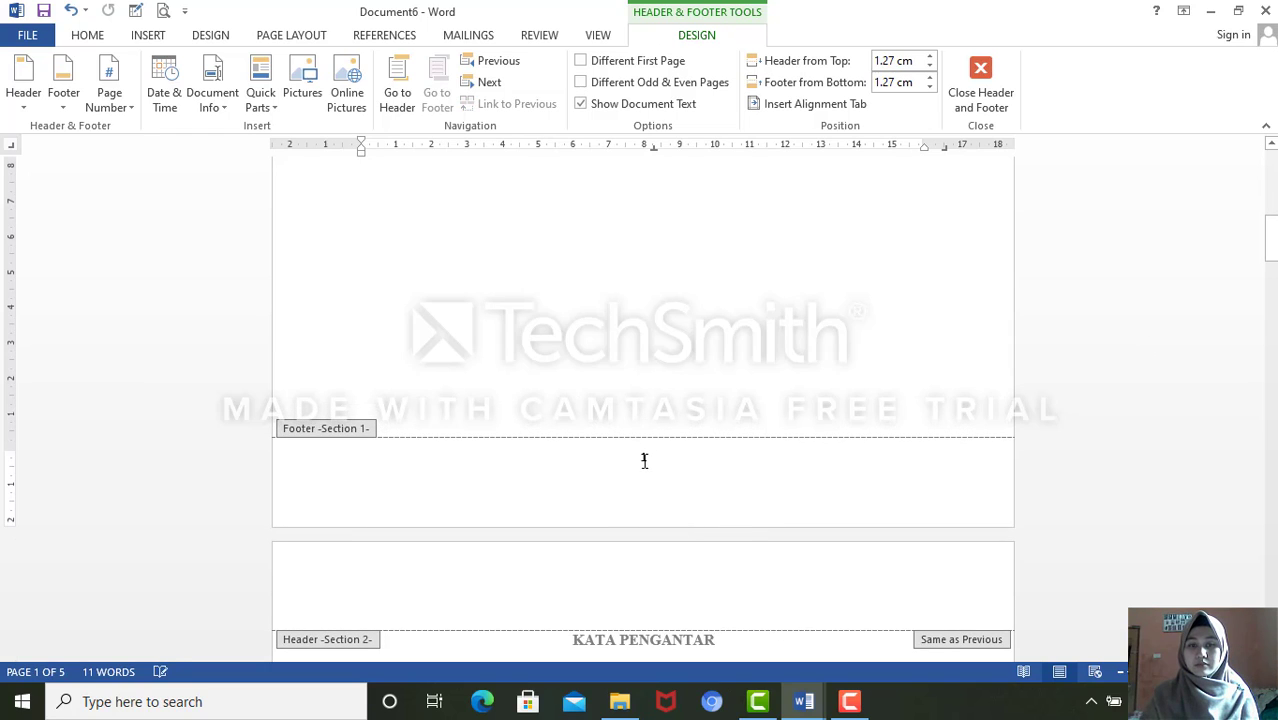
{"action": "double_click", "coordinate": [644, 460]}
{"action": "key", "text": "Delete"}
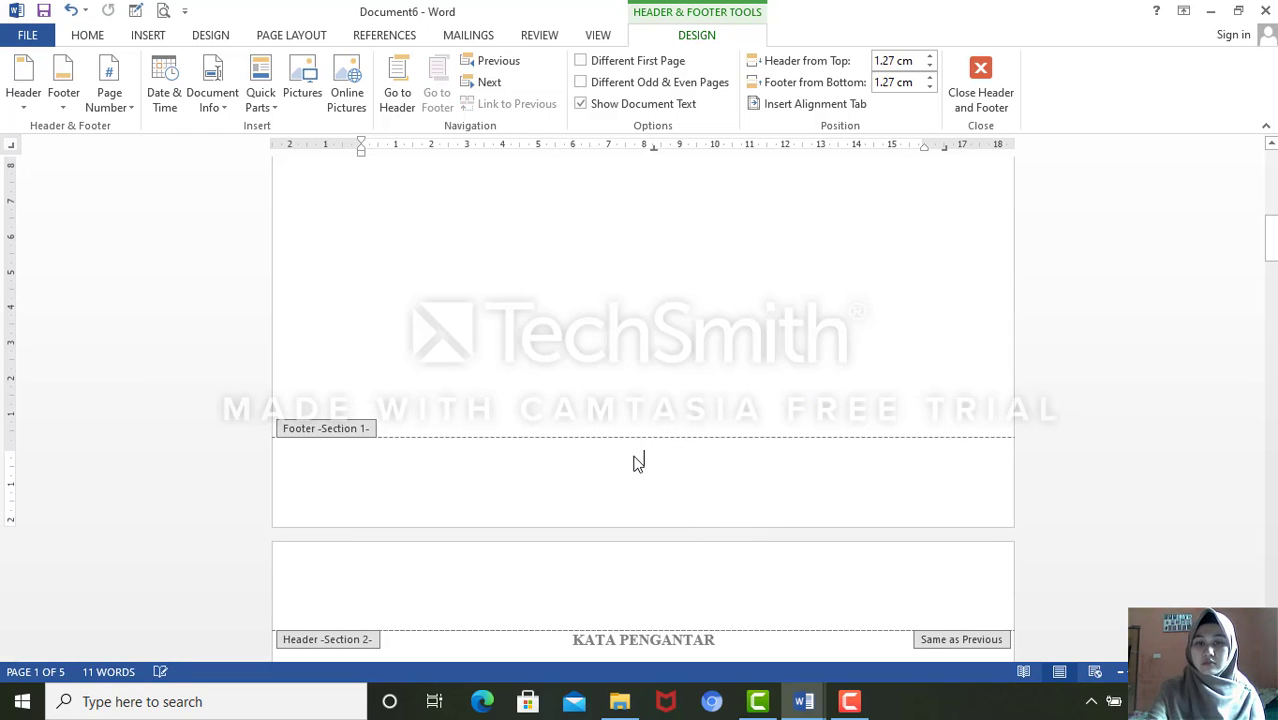
- Leave footer editing and format the page numbers of the BAB I section as 1, 2, 3, starting at 1
{"action": "scroll", "coordinate": [643, 400], "scroll_direction": "down", "scroll_amount": 15}
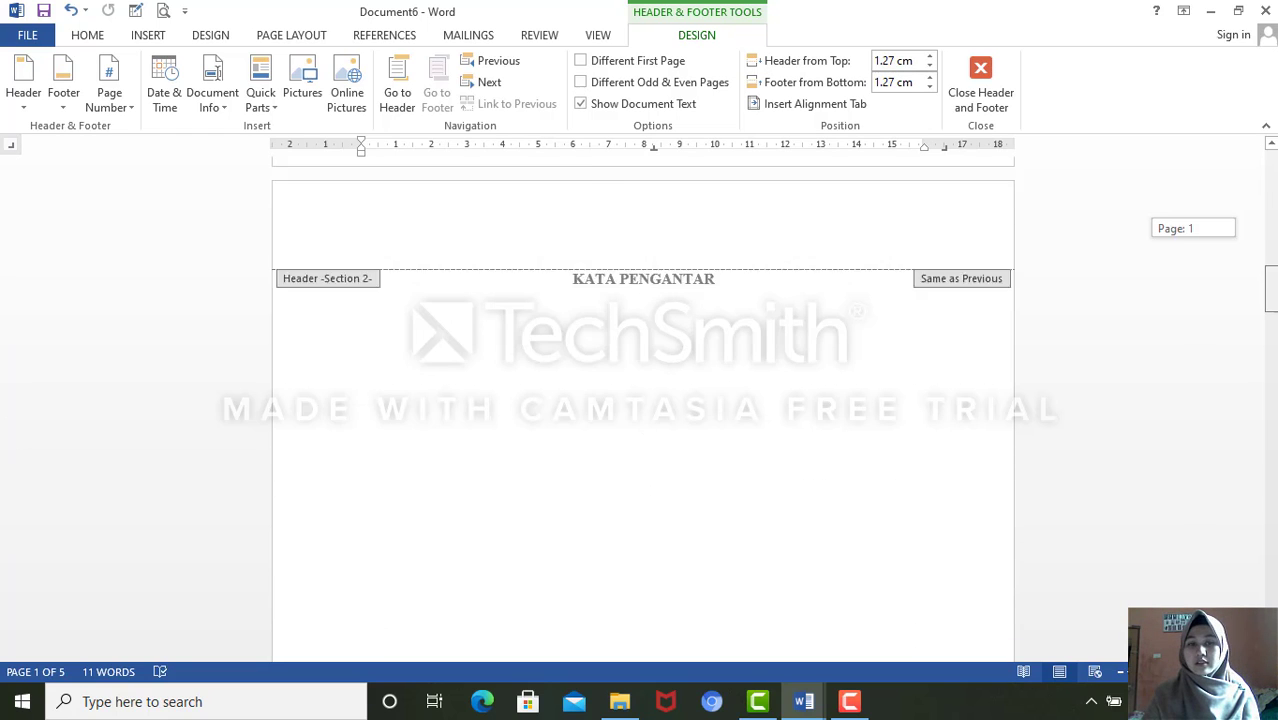
{"action": "left_click_drag", "start_coordinate": [1271, 339], "coordinate": [1240, 559]}
{"action": "double_click", "coordinate": [737, 351]}
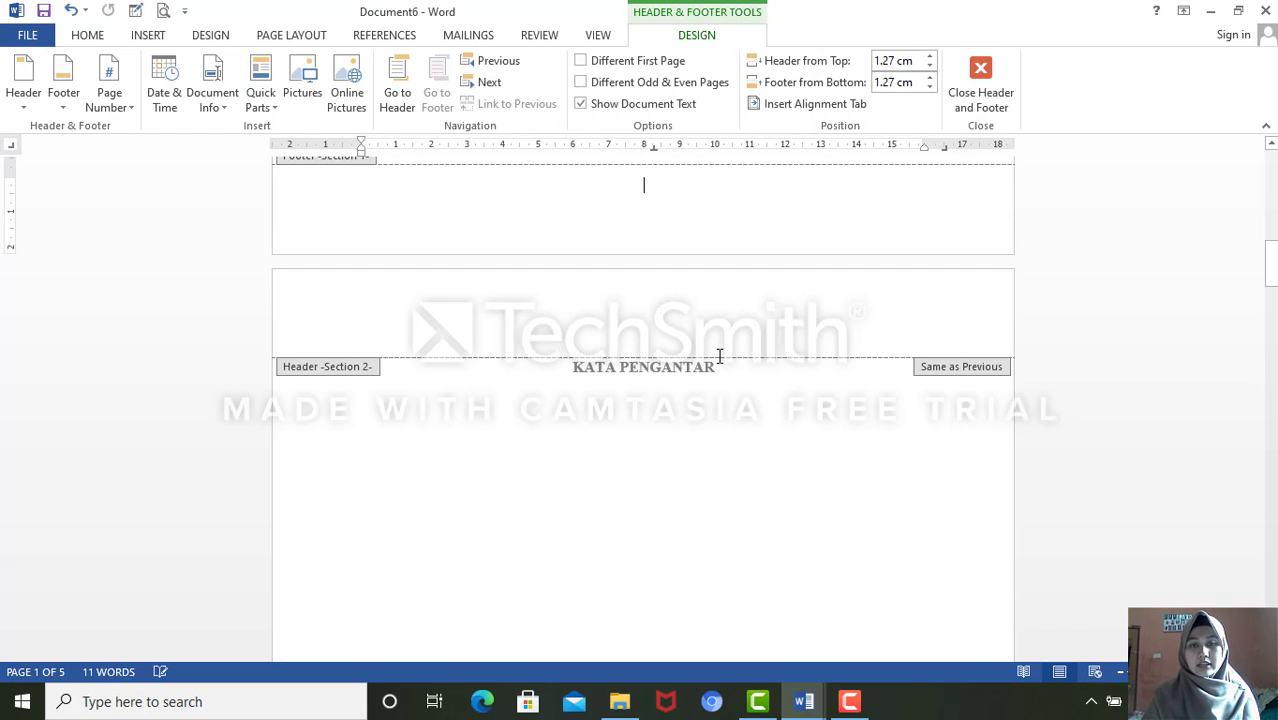
{"action": "left_click_drag", "start_coordinate": [1270, 277], "coordinate": [1270, 287]}
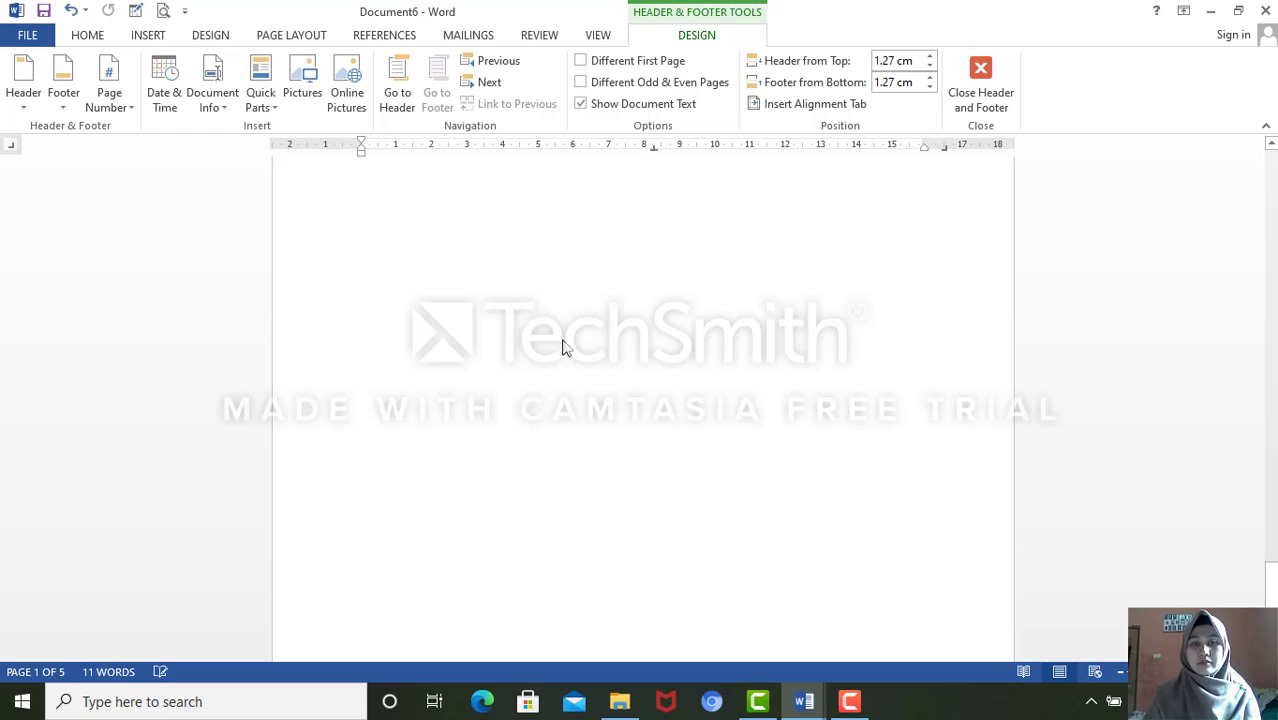
{"action": "double_click", "coordinate": [613, 272]}
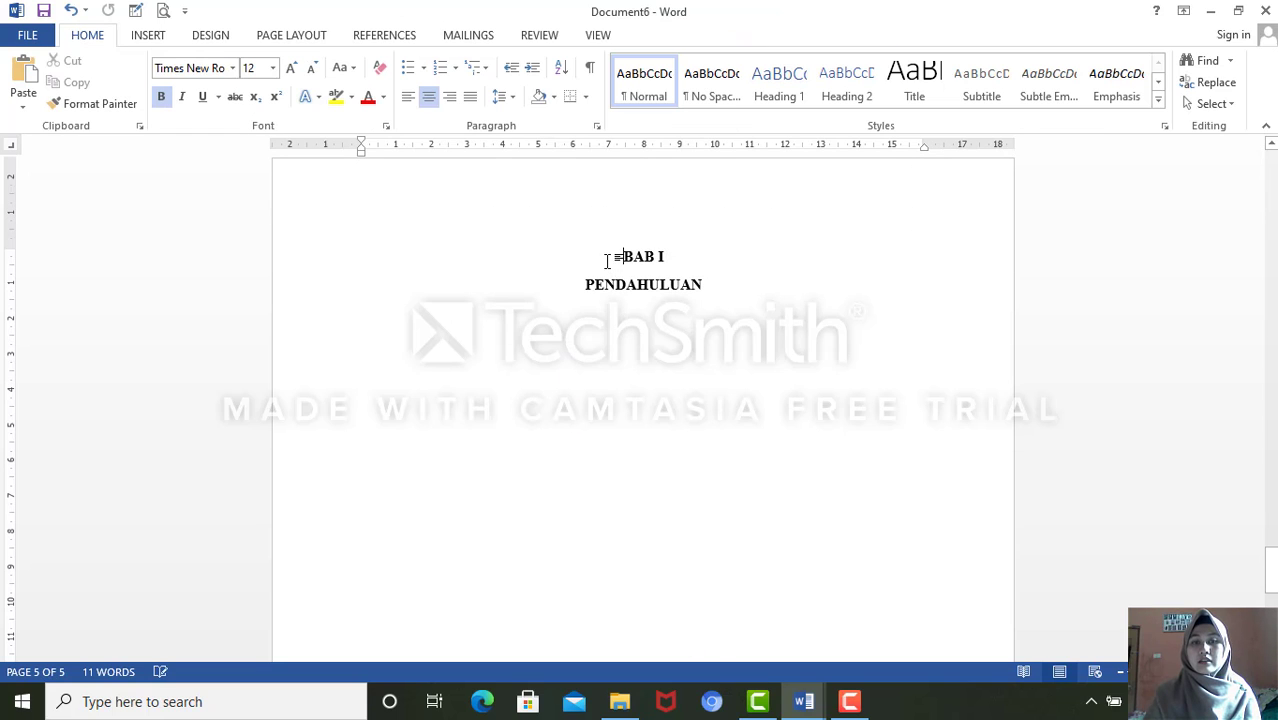
{"action": "left_click", "coordinate": [140, 42]}
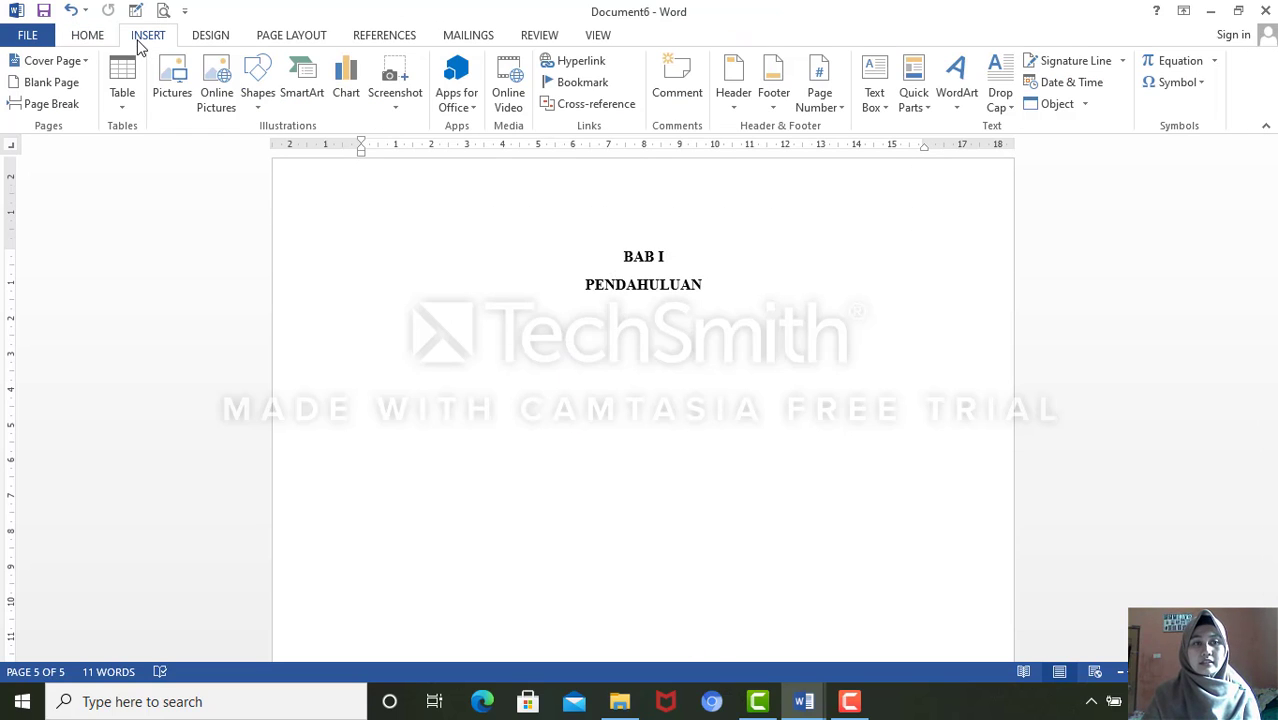
{"action": "left_click", "coordinate": [820, 100]}
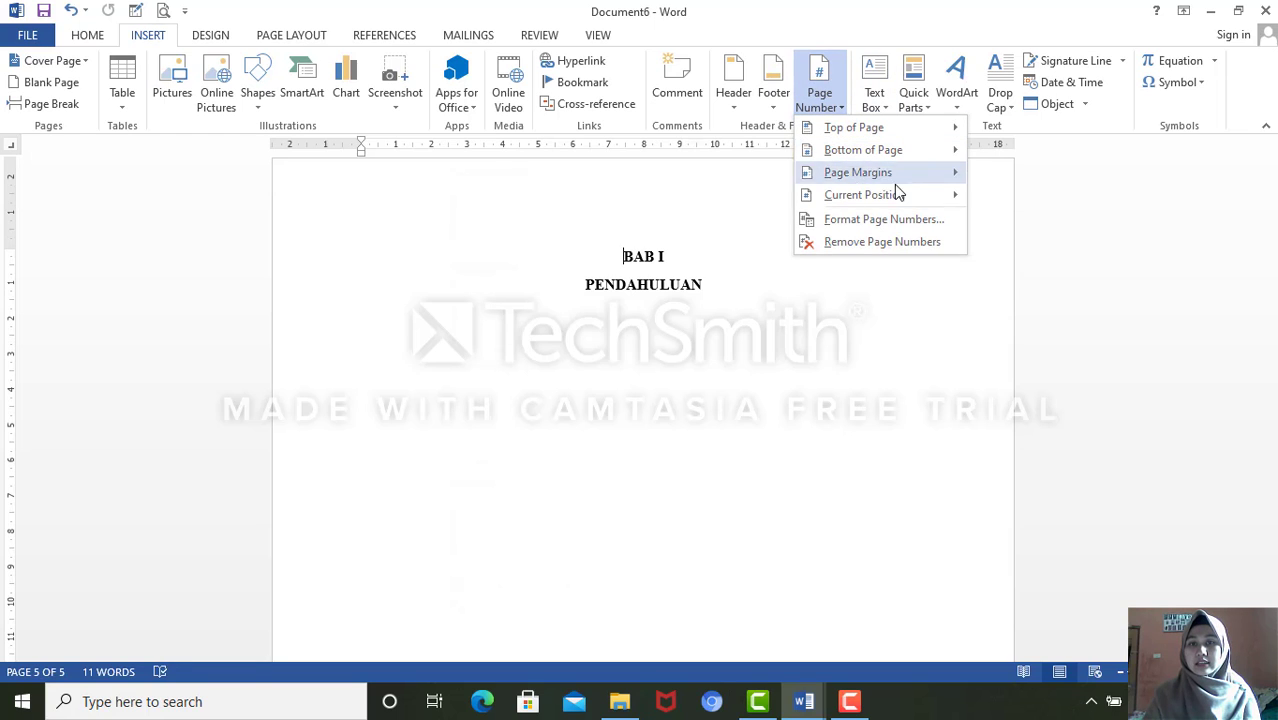
{"action": "left_click", "coordinate": [879, 220]}
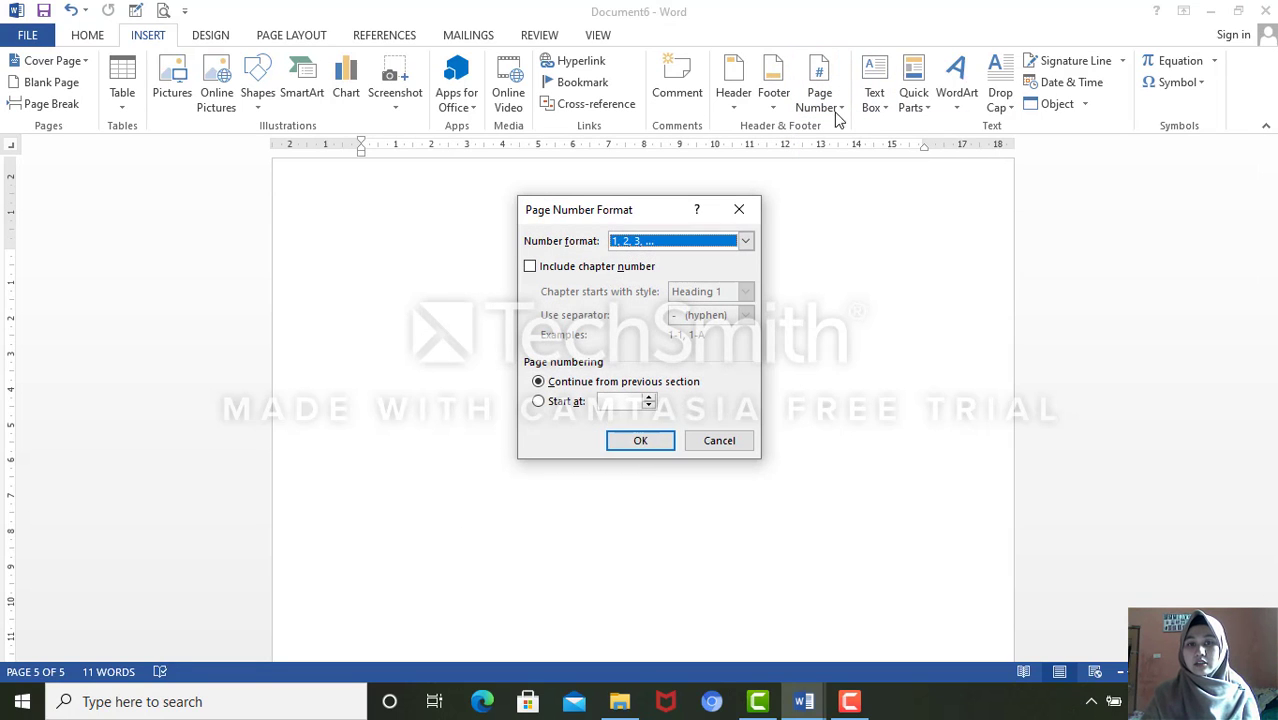
{"action": "left_click", "coordinate": [745, 241]}
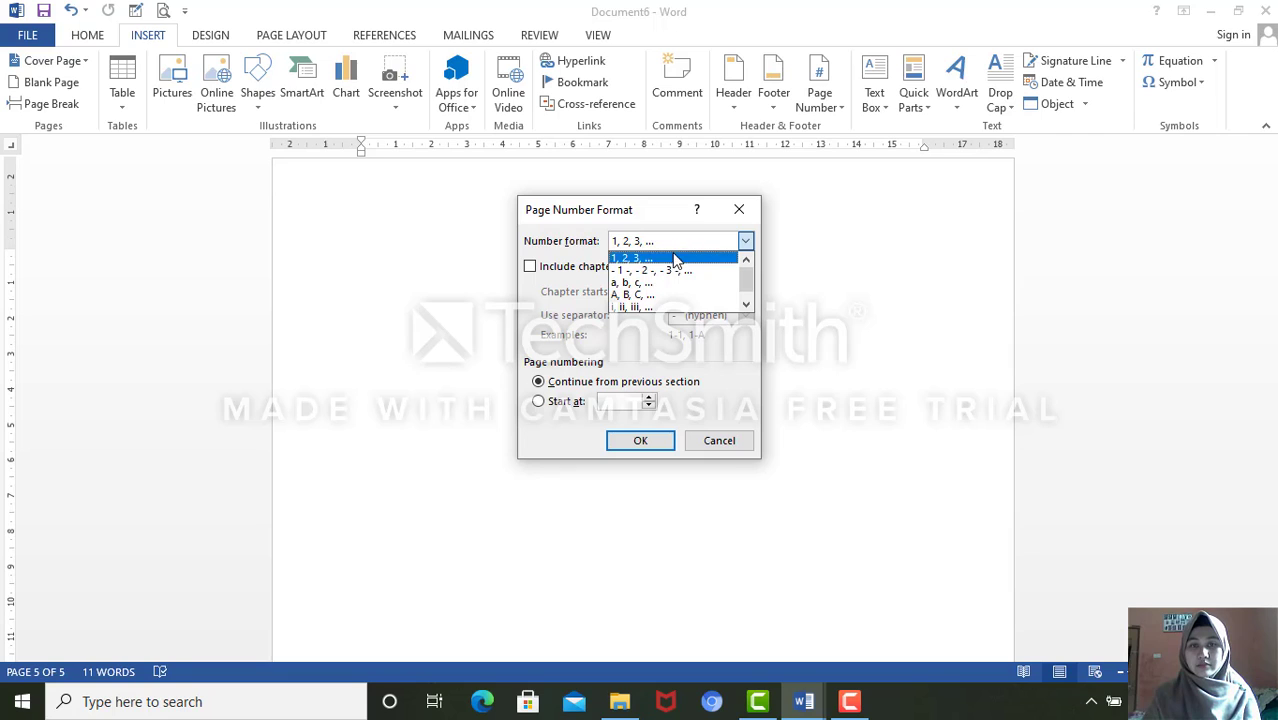
{"action": "left_click", "coordinate": [676, 258]}
{"action": "left_click", "coordinate": [544, 406]}
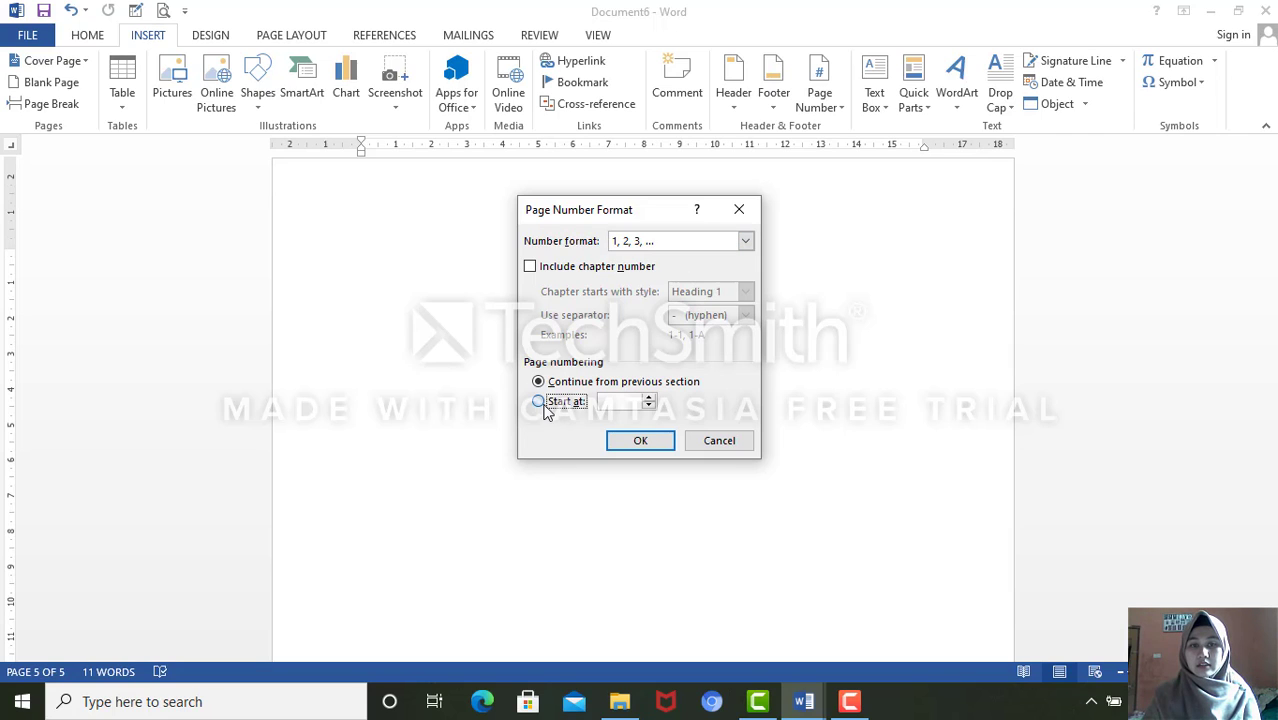
{"action": "left_click", "coordinate": [668, 442]}
- Check the page numbering from the BAB I page back up to the cover page
{"action": "scroll", "coordinate": [719, 366], "scroll_direction": "down", "scroll_amount": 10}
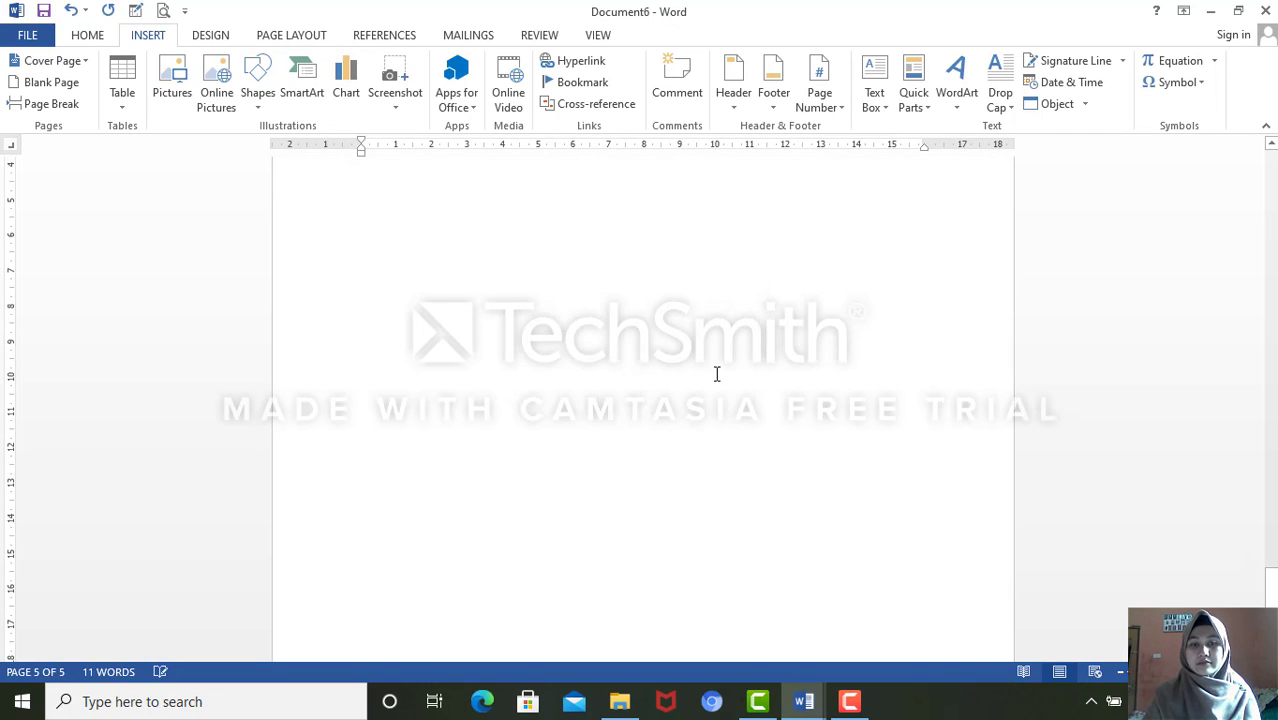
{"action": "scroll", "coordinate": [1100, 540], "scroll_direction": "up", "scroll_amount": 10}
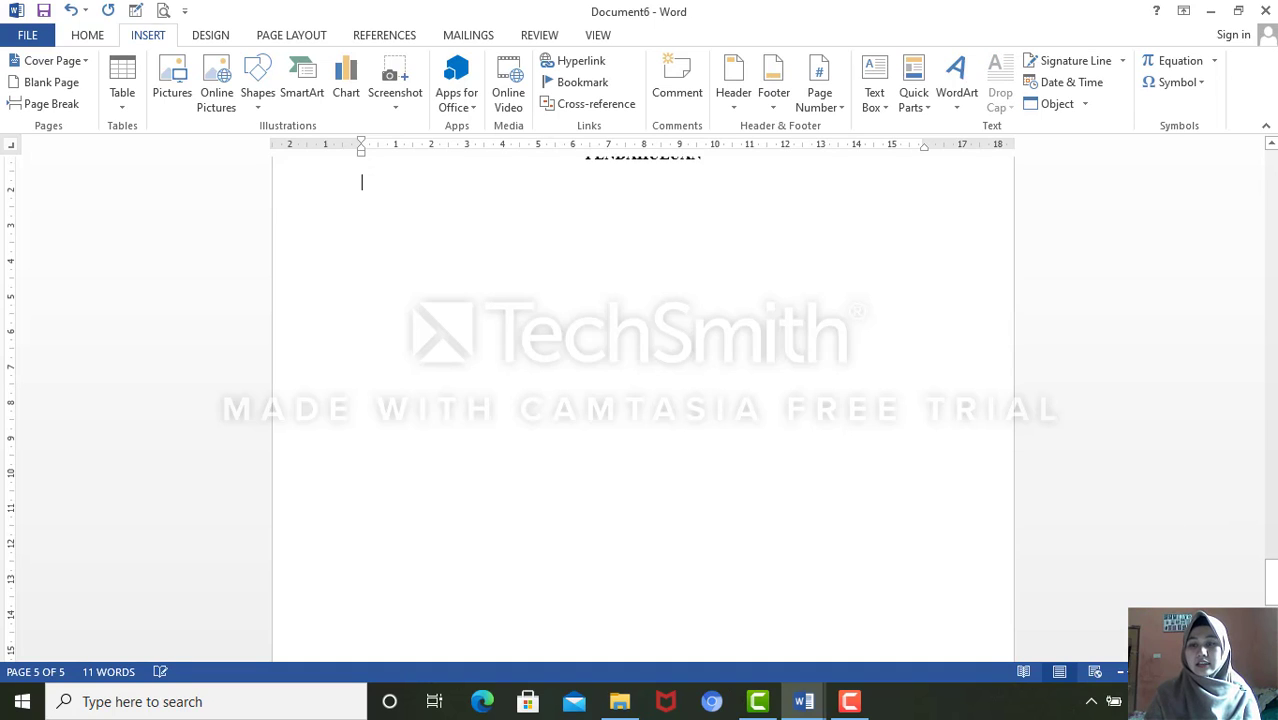
{"action": "scroll", "coordinate": [643, 400], "scroll_direction": "down", "scroll_amount": 10}
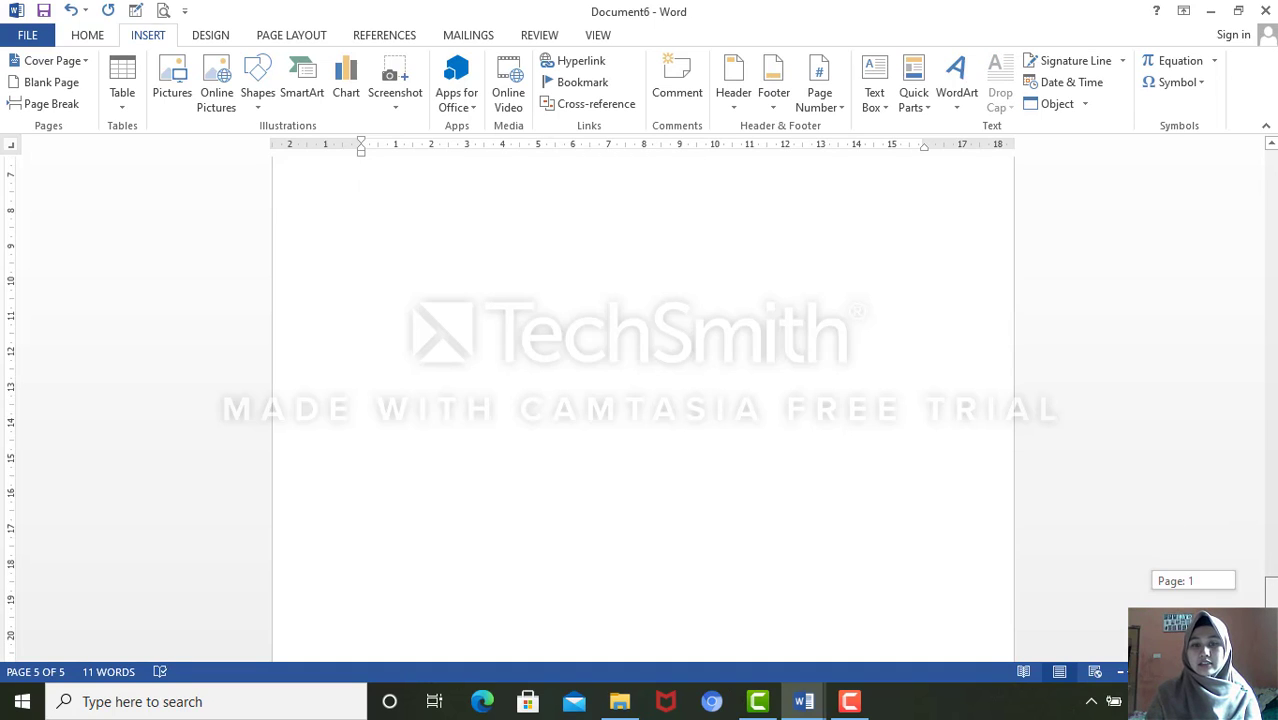
{"action": "scroll", "coordinate": [643, 400], "scroll_direction": "up", "scroll_amount": 10}
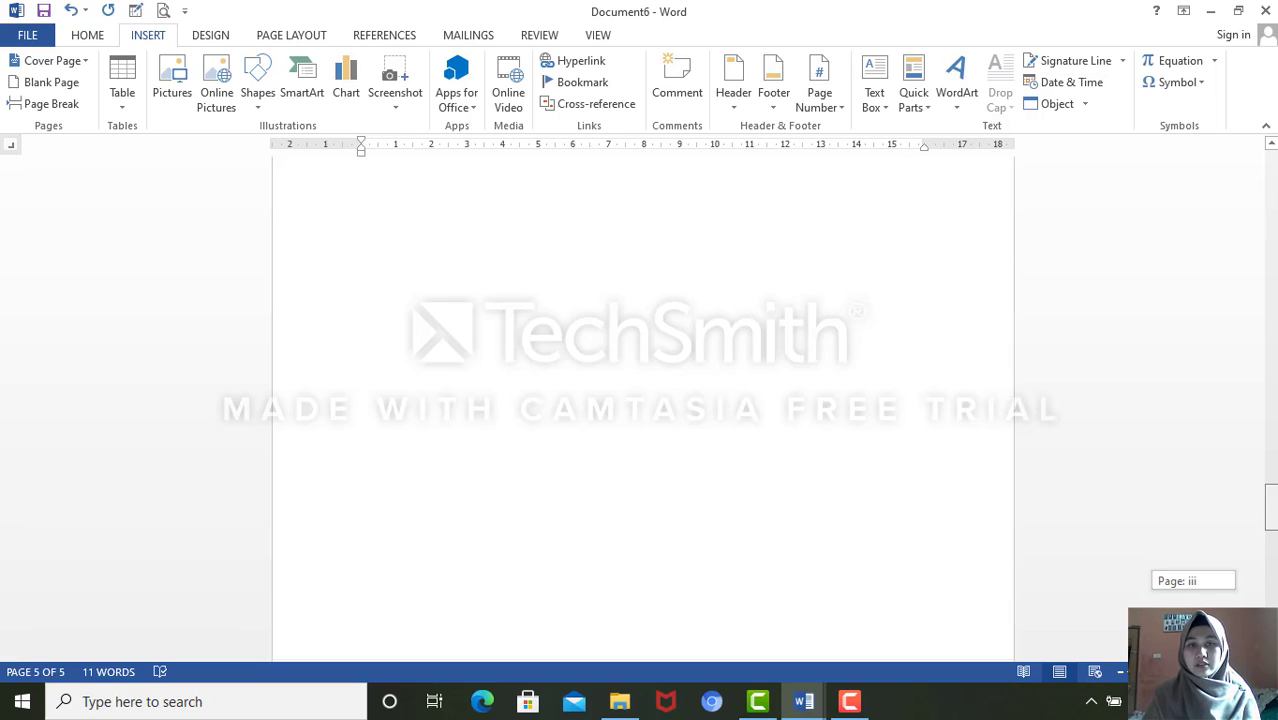
{"action": "scroll", "coordinate": [643, 400], "scroll_direction": "up", "scroll_amount": 10}
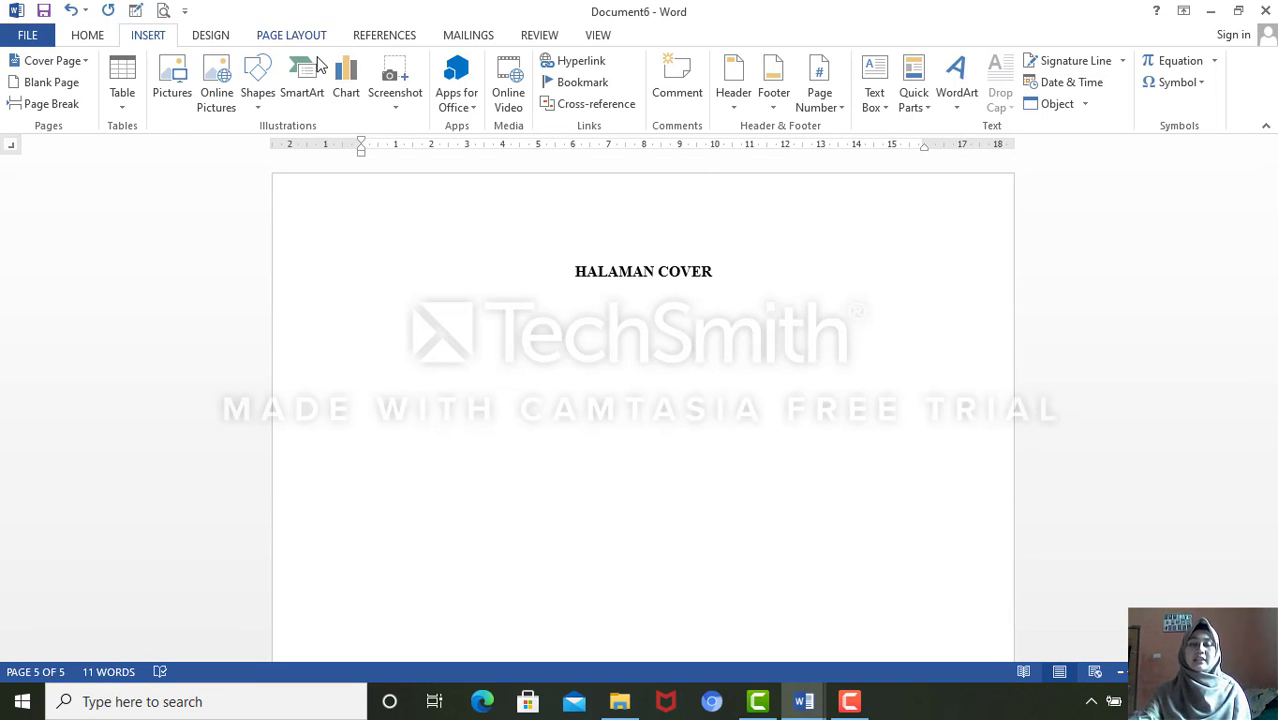
{"action": "left_click", "coordinate": [750, 427]}
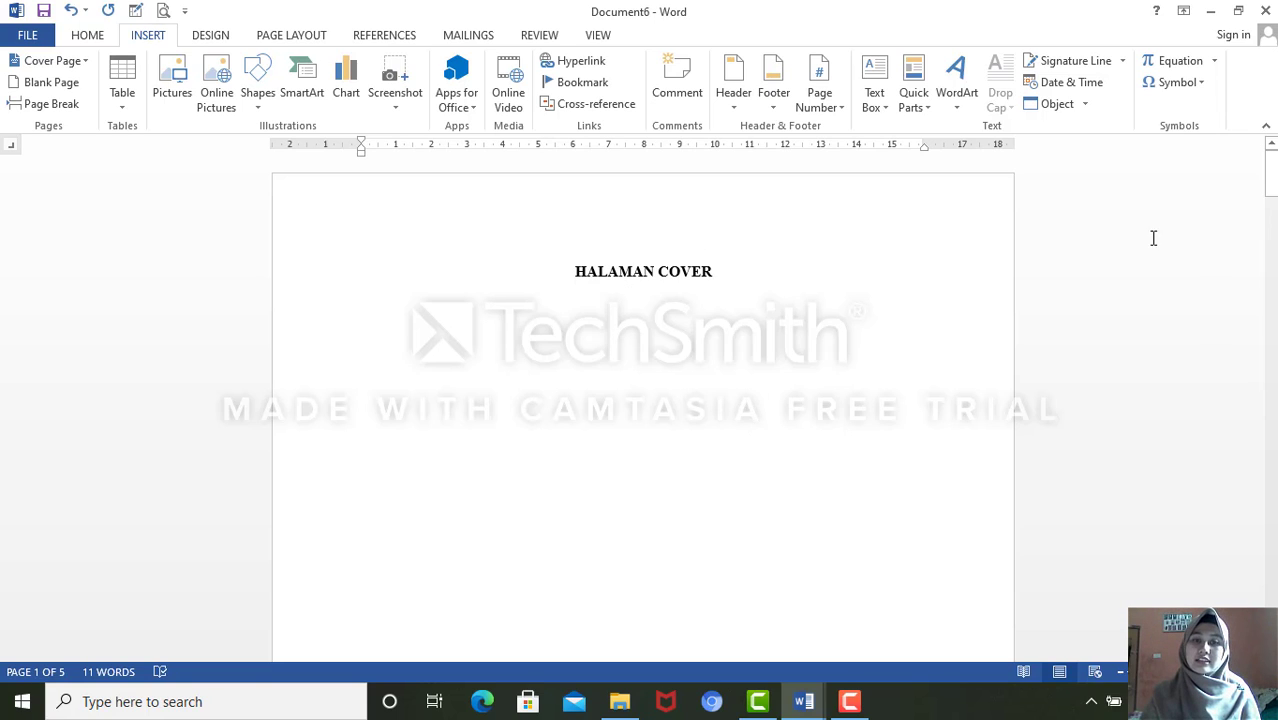
{"action": "mouse_move", "coordinate": [1270, 172]}
{"action": "left_mouse_down"}
{"action": "mouse_move", "coordinate": [1270, 598]}
{"action": "mouse_move", "coordinate": [1270, 180]}
{"action": "left_mouse_up"}
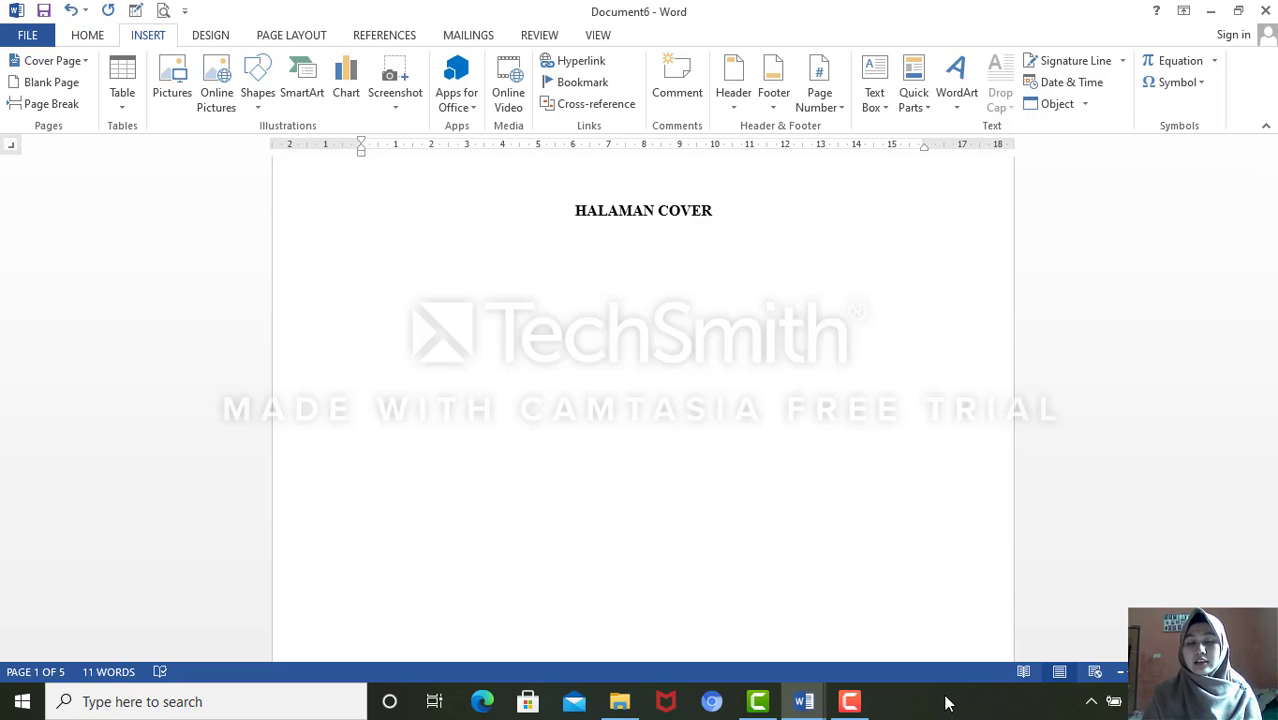
{"action": "left_click", "coordinate": [845, 705]}
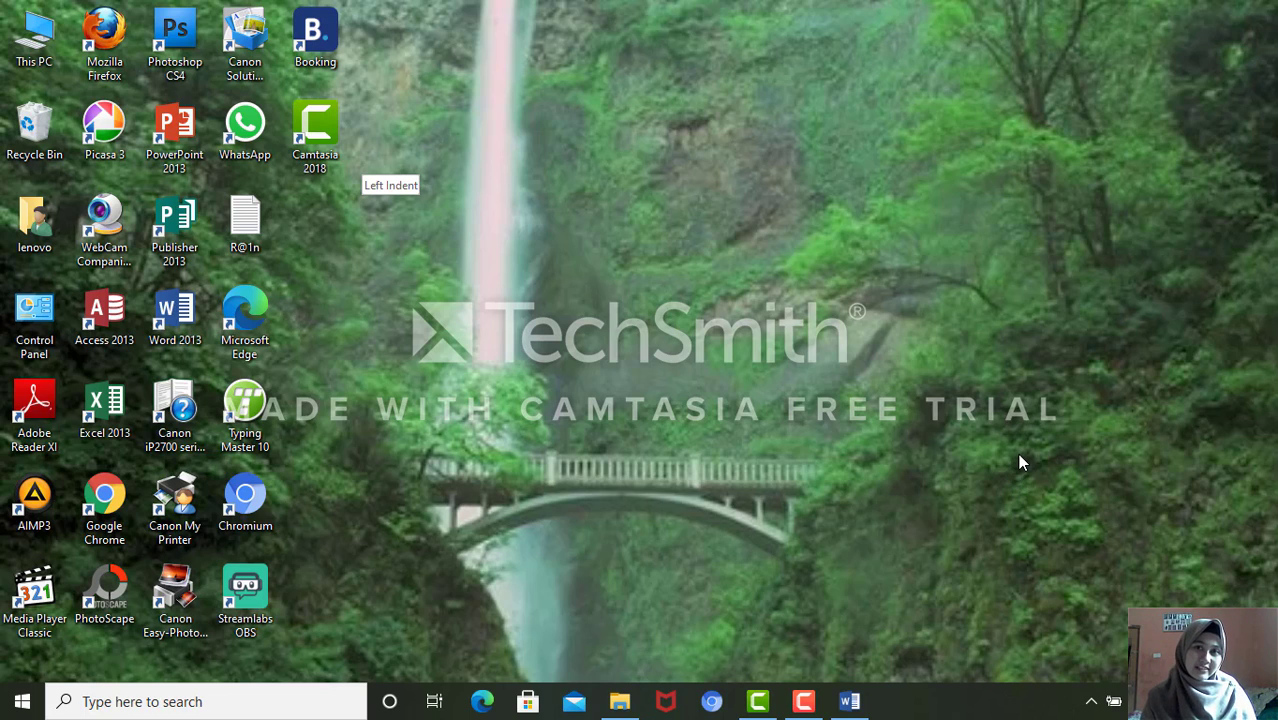
- In the MISI 3 document, indent the INDENT paragraph's first line about 1.25 cm and join the last INDENT line to that paragraph
{"action": "left_click", "coordinate": [850, 704]}
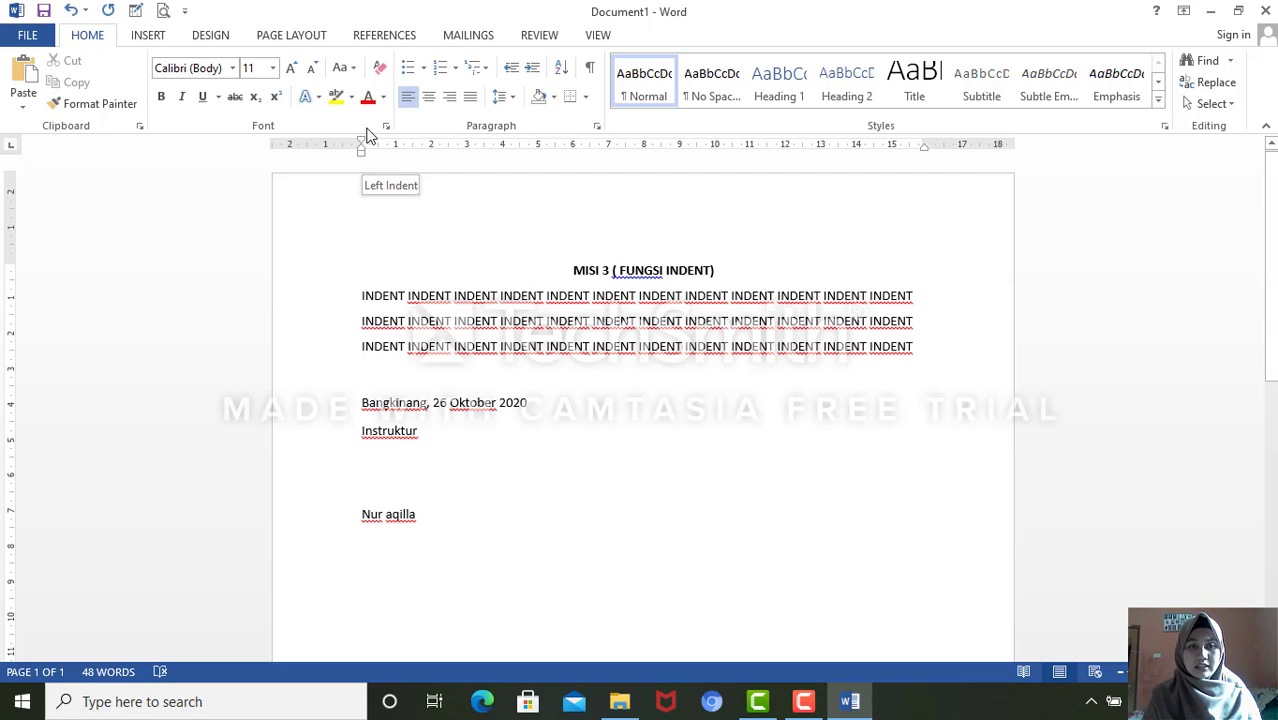
{"action": "left_click", "coordinate": [919, 348]}
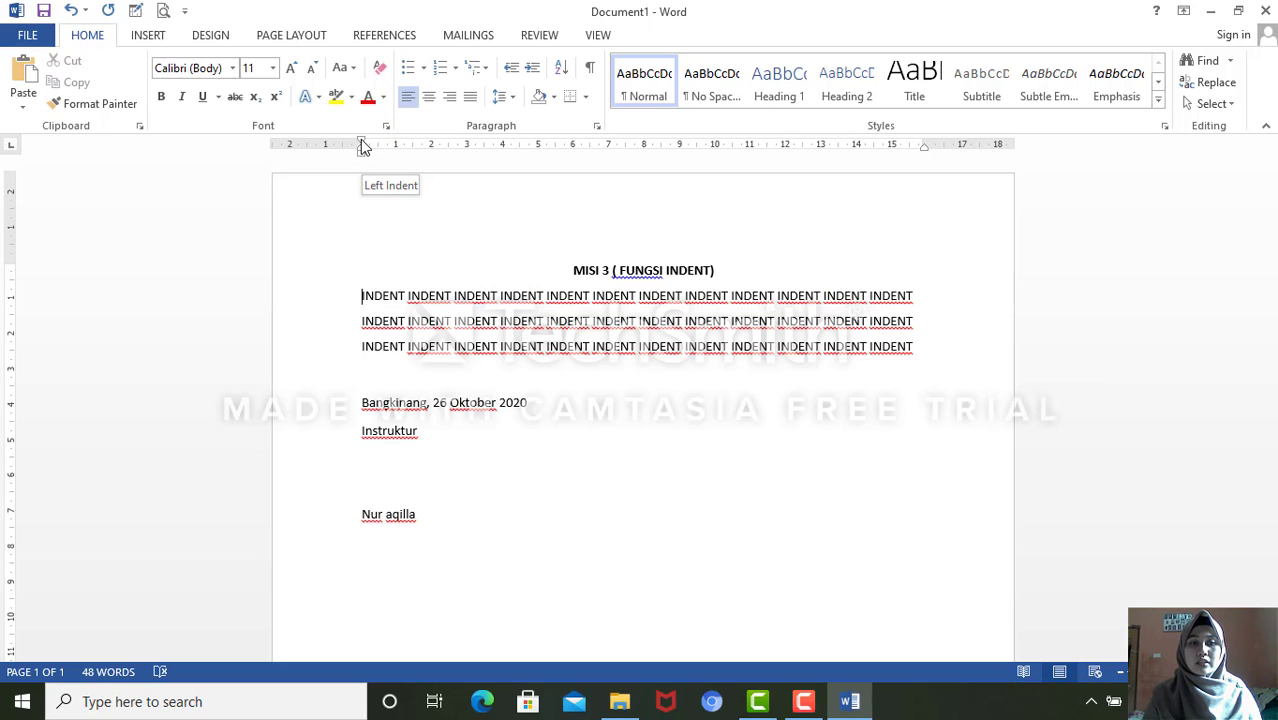
{"action": "mouse_move", "coordinate": [361, 140]}
{"action": "left_mouse_down"}
{"action": "mouse_move", "coordinate": [447, 140]}
{"action": "mouse_move", "coordinate": [370, 143]}
{"action": "mouse_move", "coordinate": [408, 148]}
{"action": "left_mouse_up"}
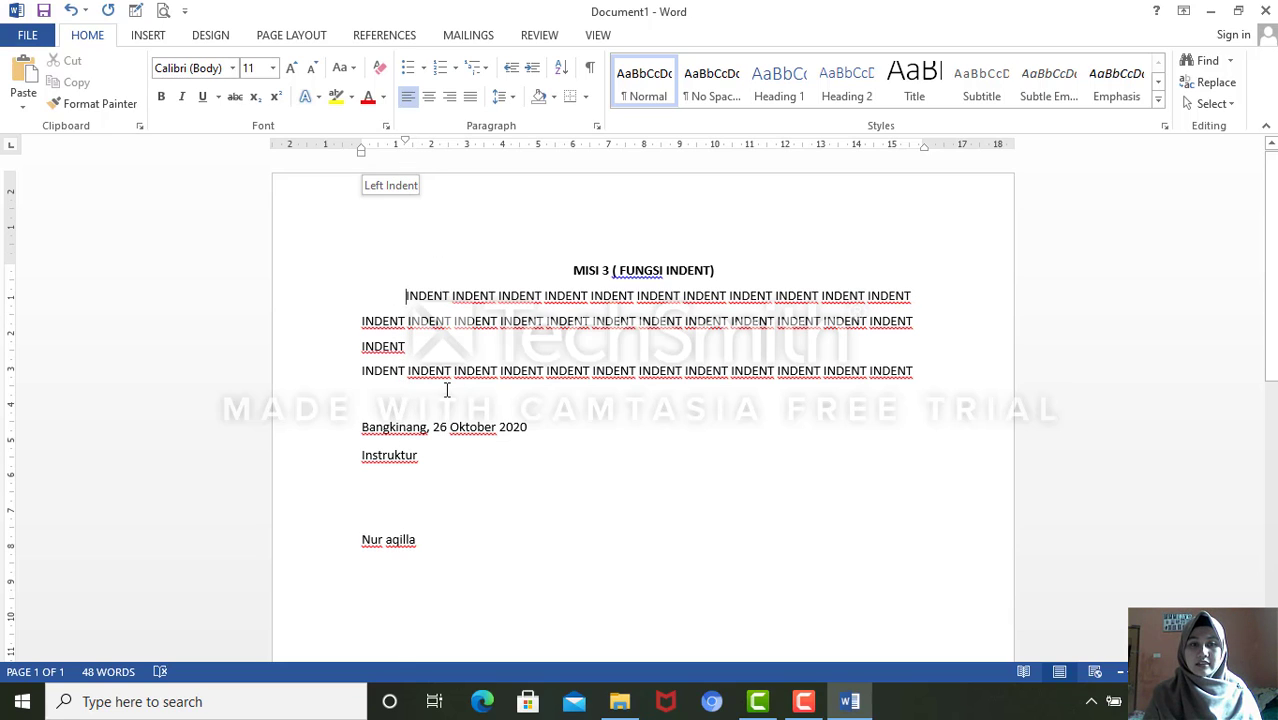
{"action": "left_click", "coordinate": [356, 370]}
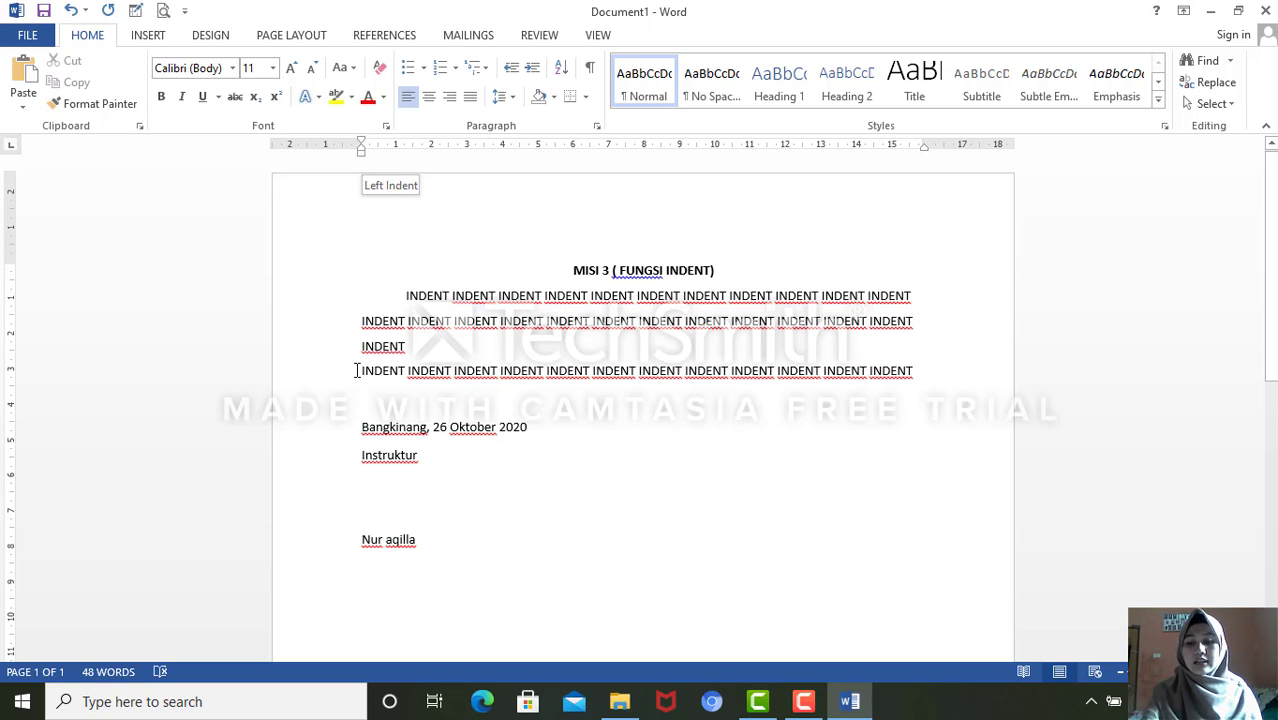
{"action": "key", "text": "BackSpace"}
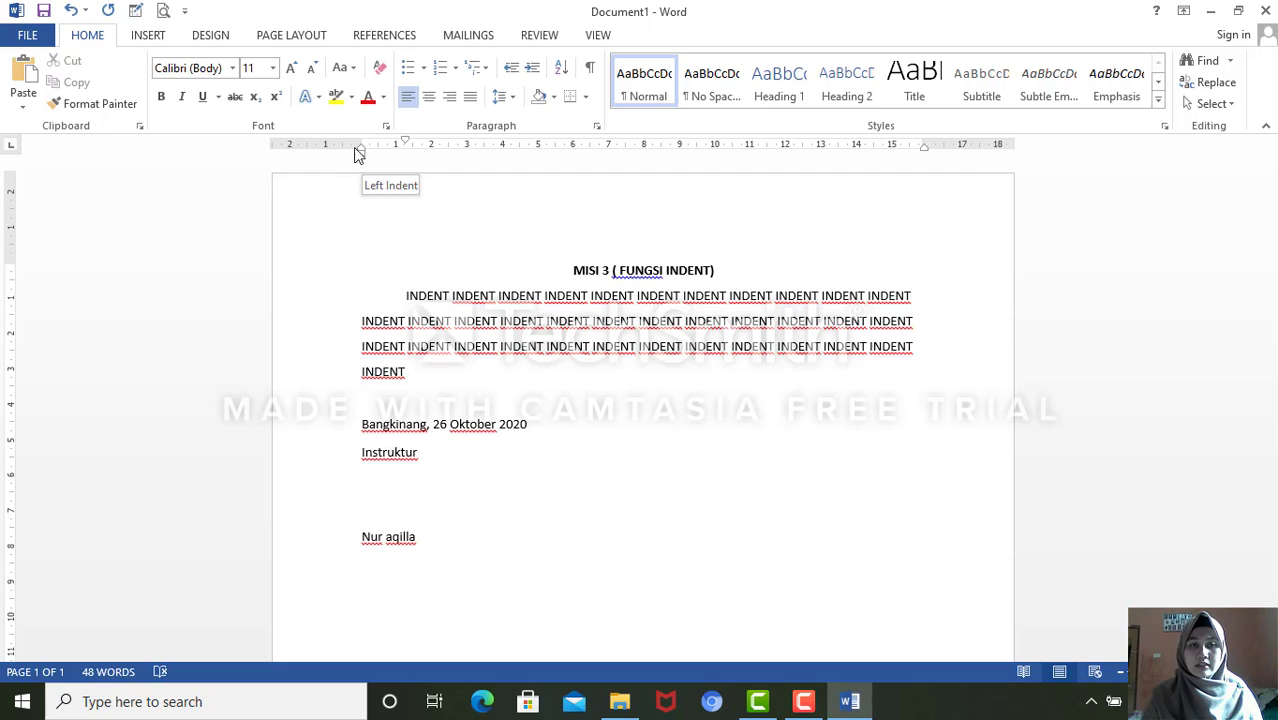
- Try shifting the hanging indent of the INDENT paragraph
{"action": "mouse_move", "coordinate": [364, 151]}
{"action": "left_mouse_down"}
{"action": "mouse_move", "coordinate": [512, 172]}
{"action": "mouse_move", "coordinate": [361, 168]}
{"action": "left_mouse_up"}
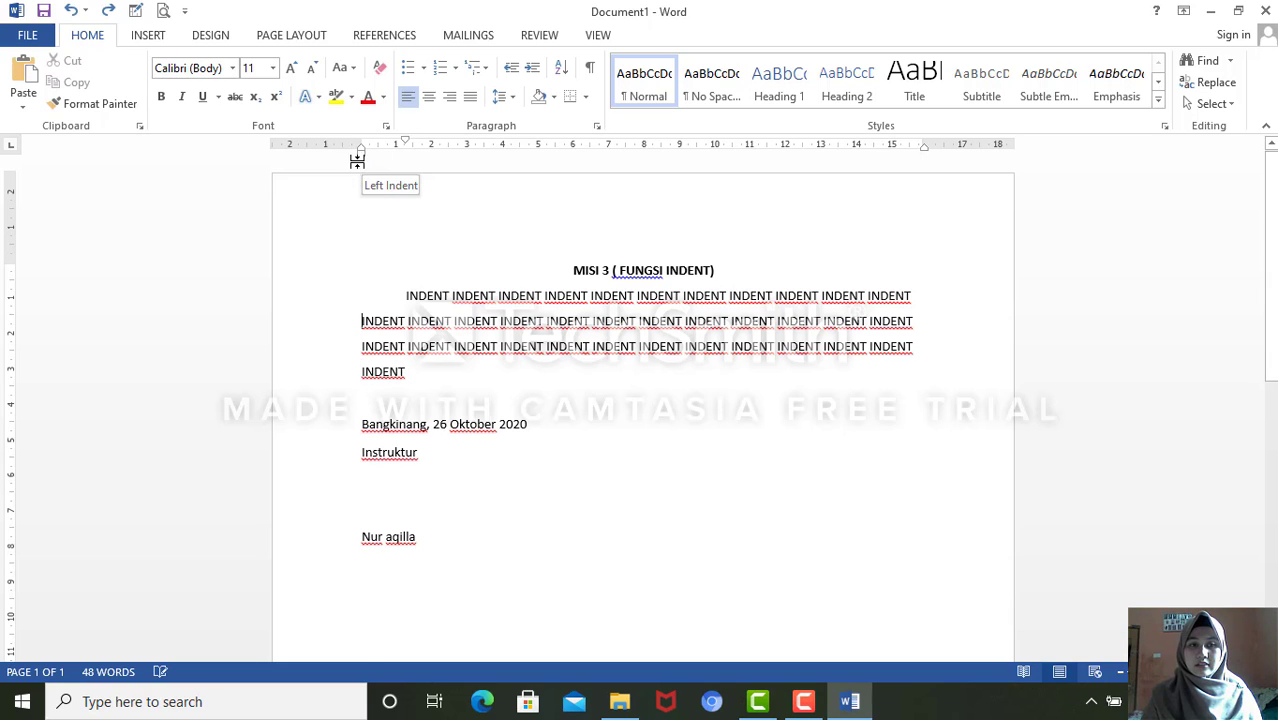
{"action": "left_click", "coordinate": [804, 701]}
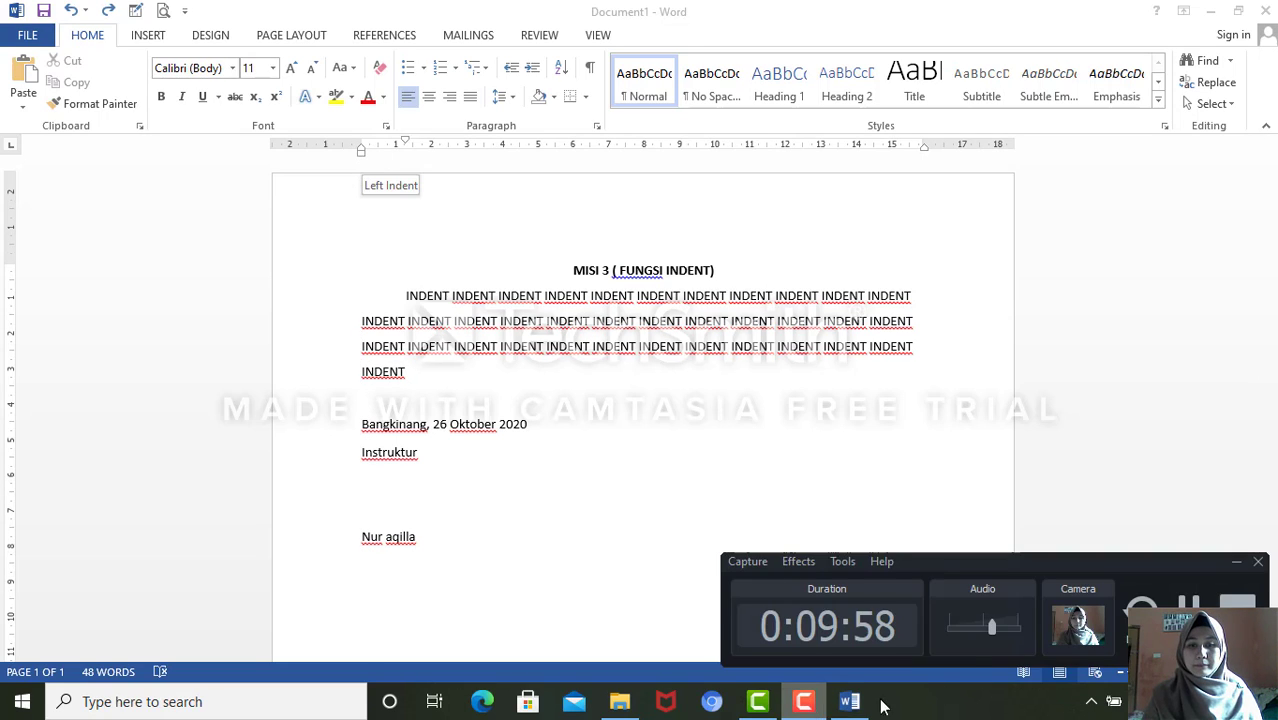
{"action": "left_click", "coordinate": [1149, 589]}
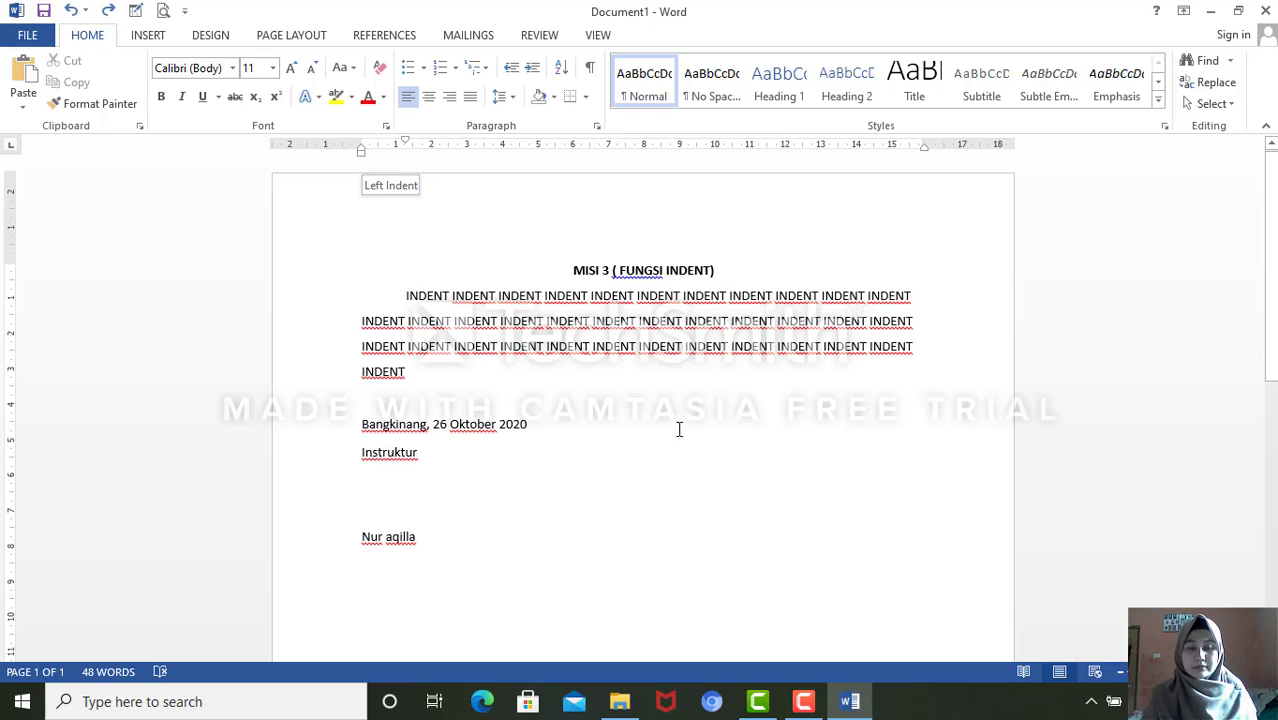
{"action": "left_click", "coordinate": [804, 701]}
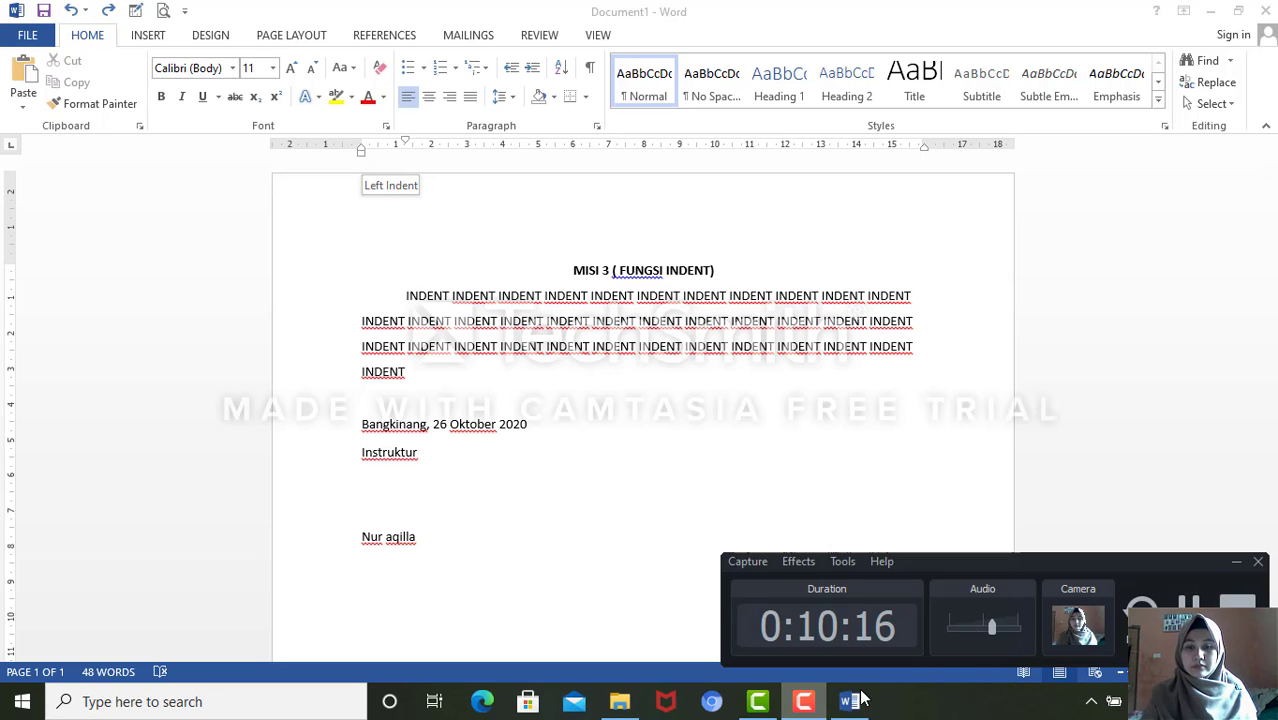
- Move the INDENT paragraph's right indent in to 15 cm and back out to about 15.75 cm
{"action": "left_click", "coordinate": [852, 701]}
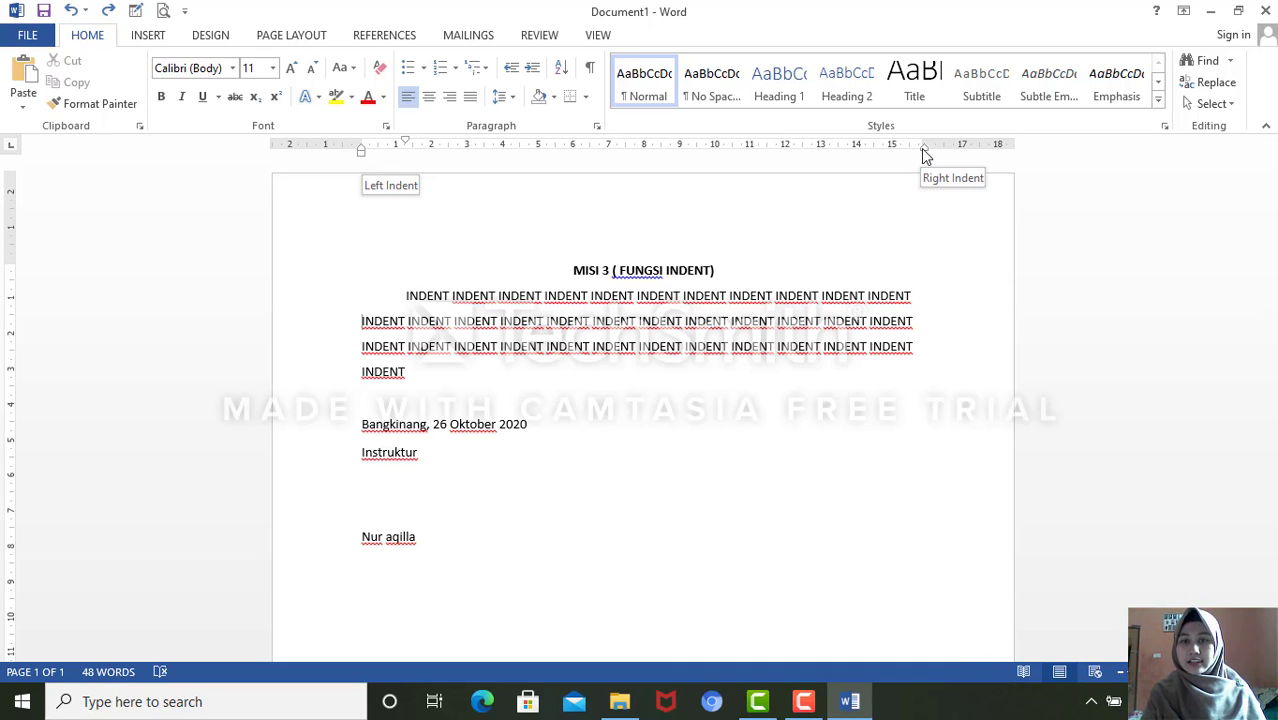
{"action": "mouse_move", "coordinate": [921, 148]}
{"action": "left_mouse_down"}
{"action": "mouse_move", "coordinate": [856, 173]}
{"action": "mouse_move", "coordinate": [896, 165]}
{"action": "left_mouse_up"}
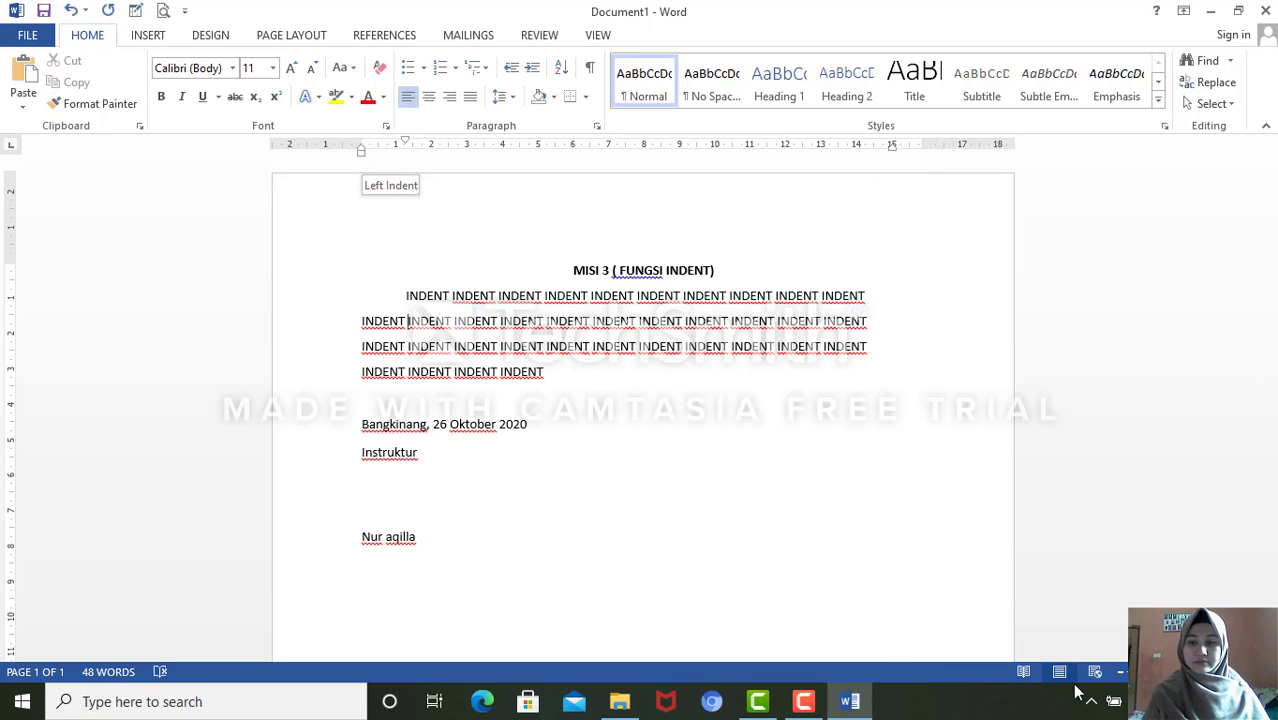
{"action": "left_click", "coordinate": [812, 701]}
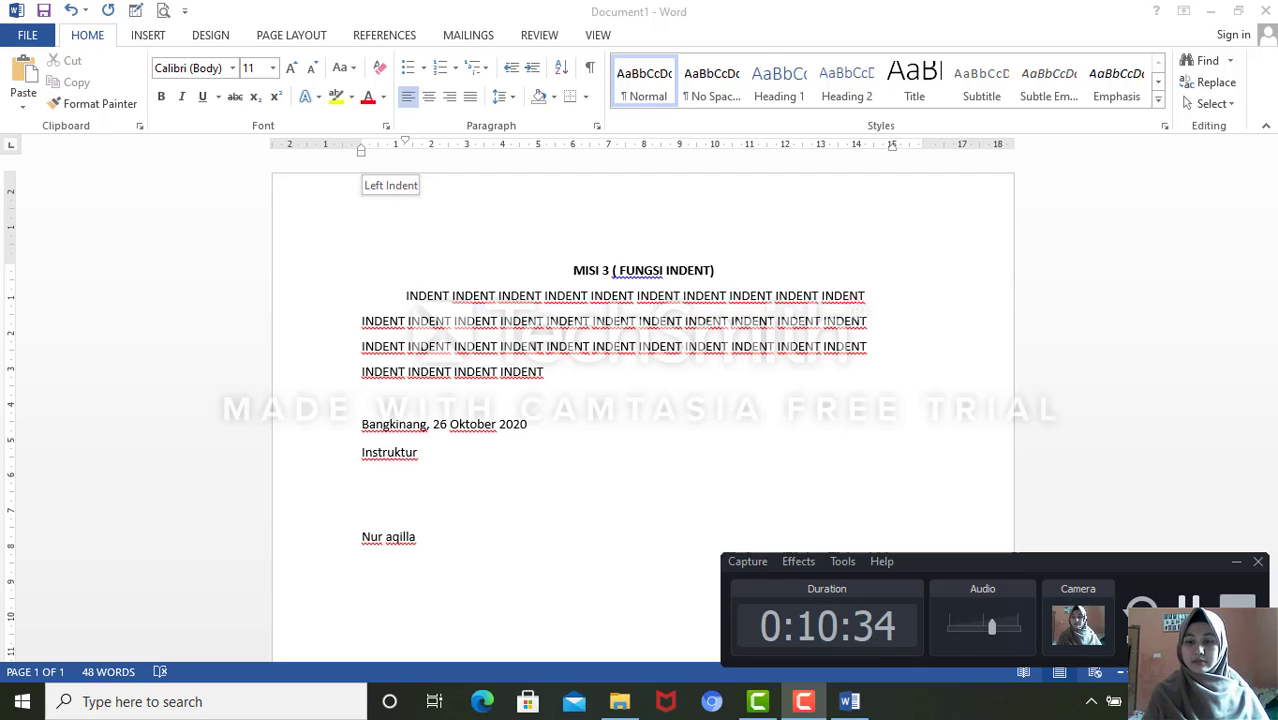
{"action": "left_click", "coordinate": [1016, 305]}
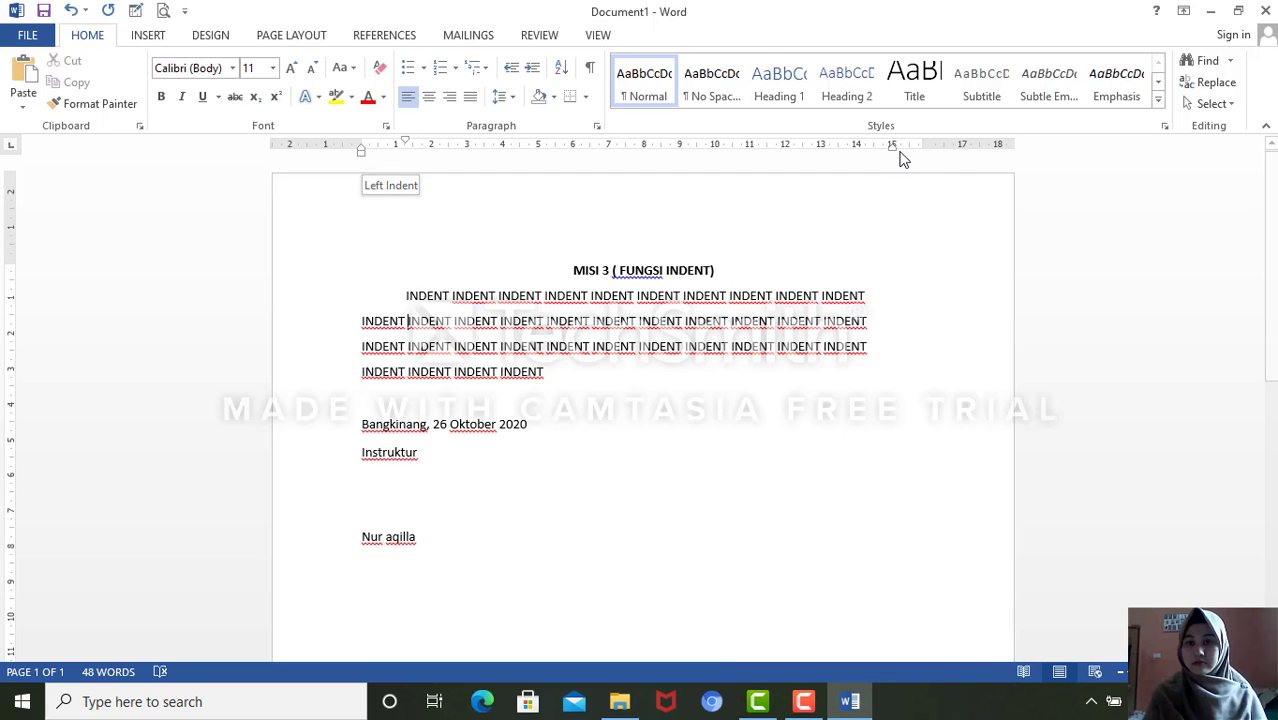
{"action": "left_click_drag", "start_coordinate": [893, 148], "coordinate": [919, 156]}
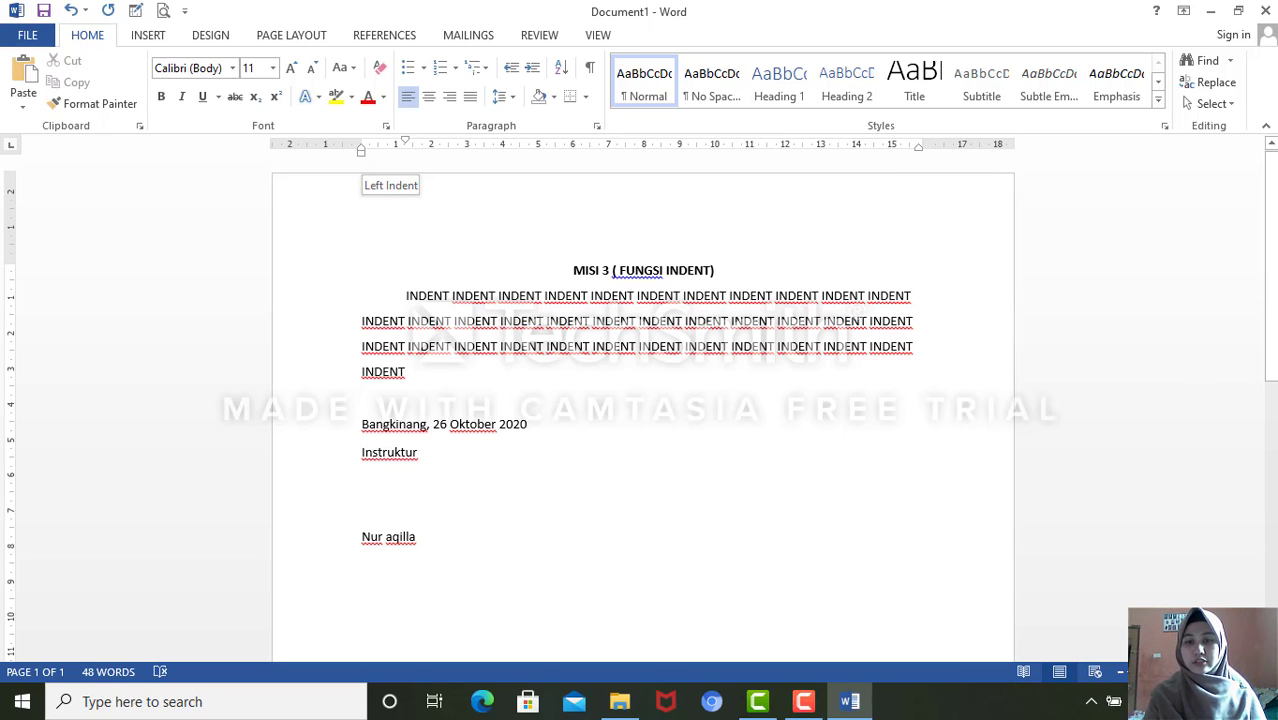
- Try shifting the left indent of the INDENT paragraph
{"action": "left_click", "coordinate": [803, 701]}
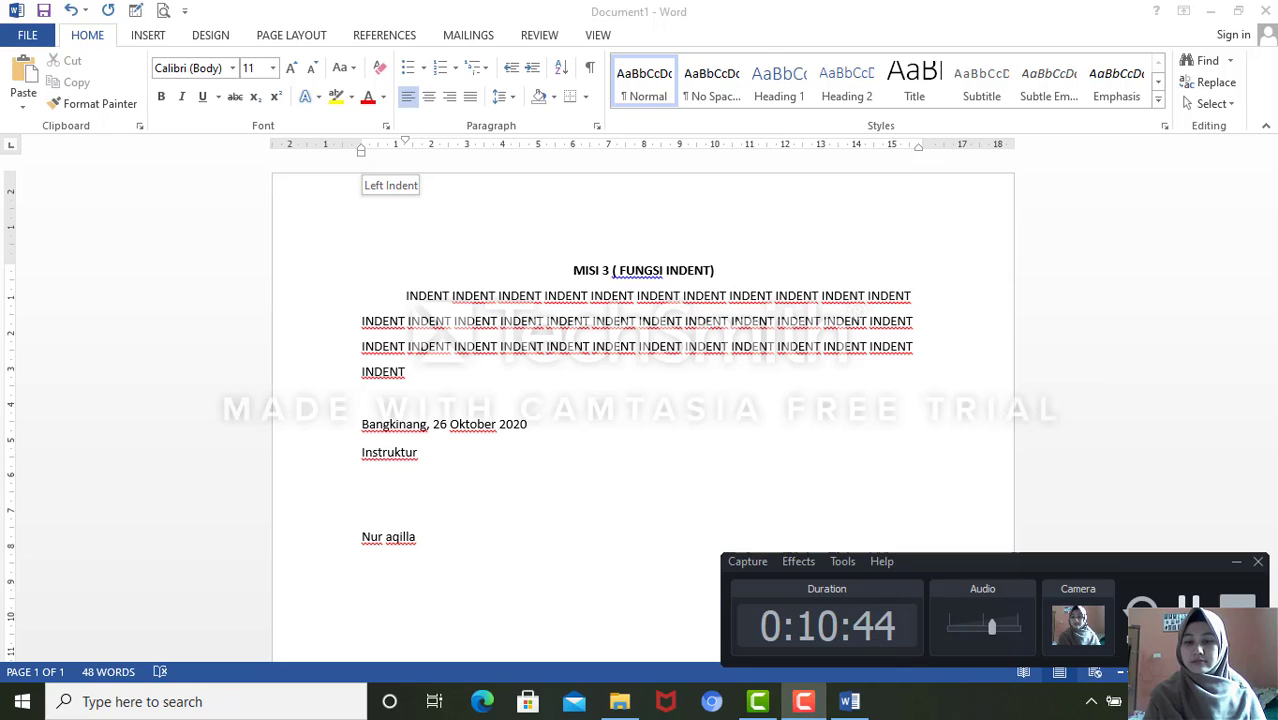
{"action": "left_click", "coordinate": [1188, 612]}
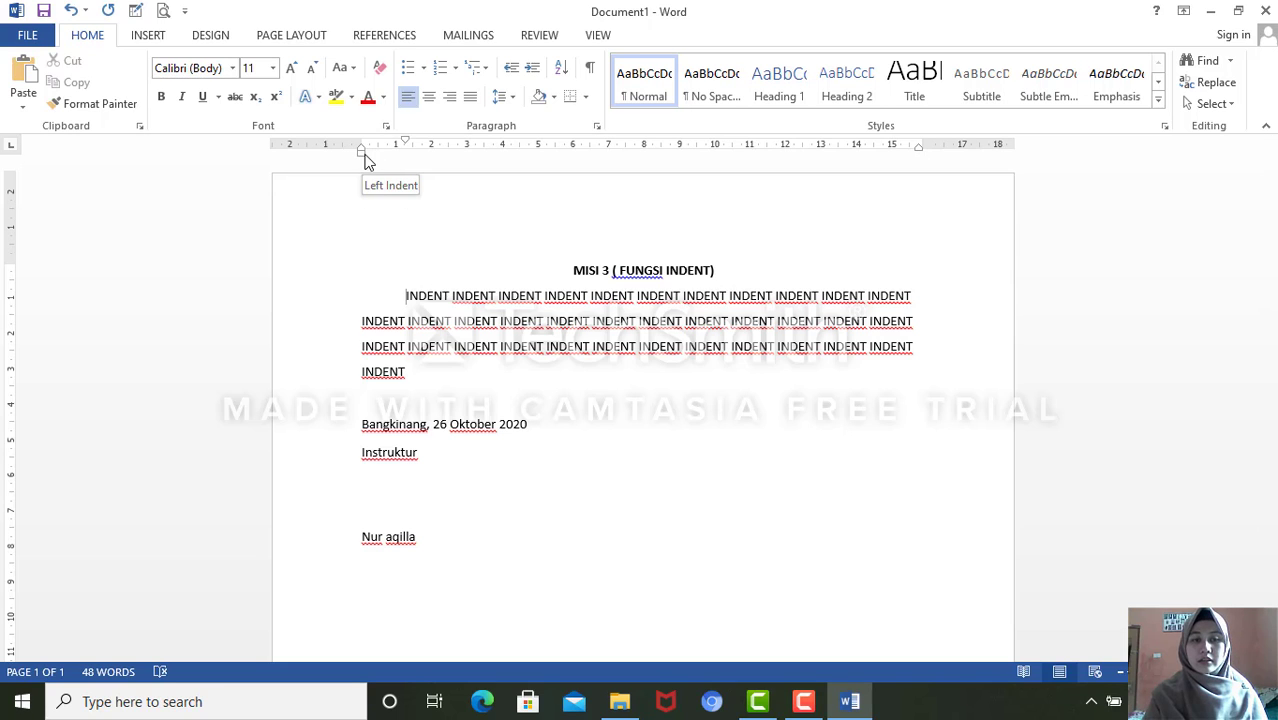
{"action": "mouse_move", "coordinate": [362, 155]}
{"action": "left_mouse_down"}
{"action": "mouse_move", "coordinate": [474, 166]}
{"action": "mouse_move", "coordinate": [358, 155]}
{"action": "left_mouse_up"}
{"action": "left_click", "coordinate": [806, 701]}
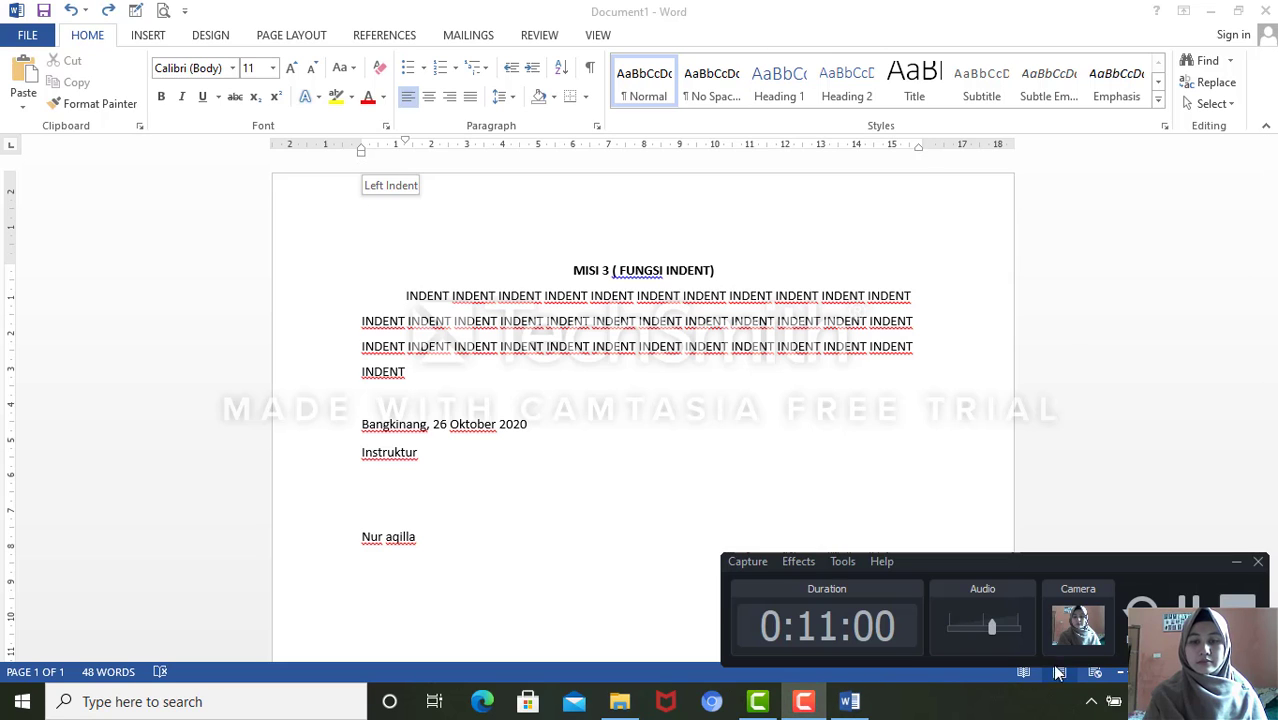
{"action": "left_click", "coordinate": [1188, 611]}
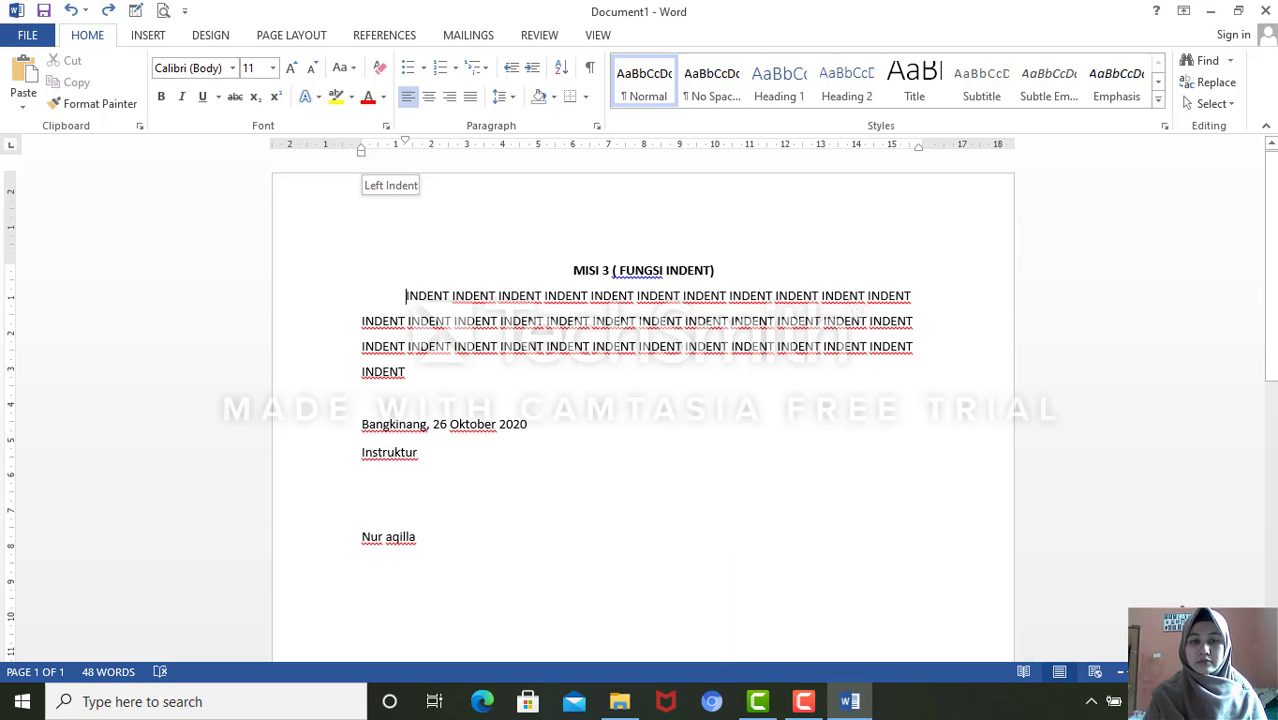
{"action": "left_click", "coordinate": [808, 704]}
{"action": "left_click", "coordinate": [1188, 607]}
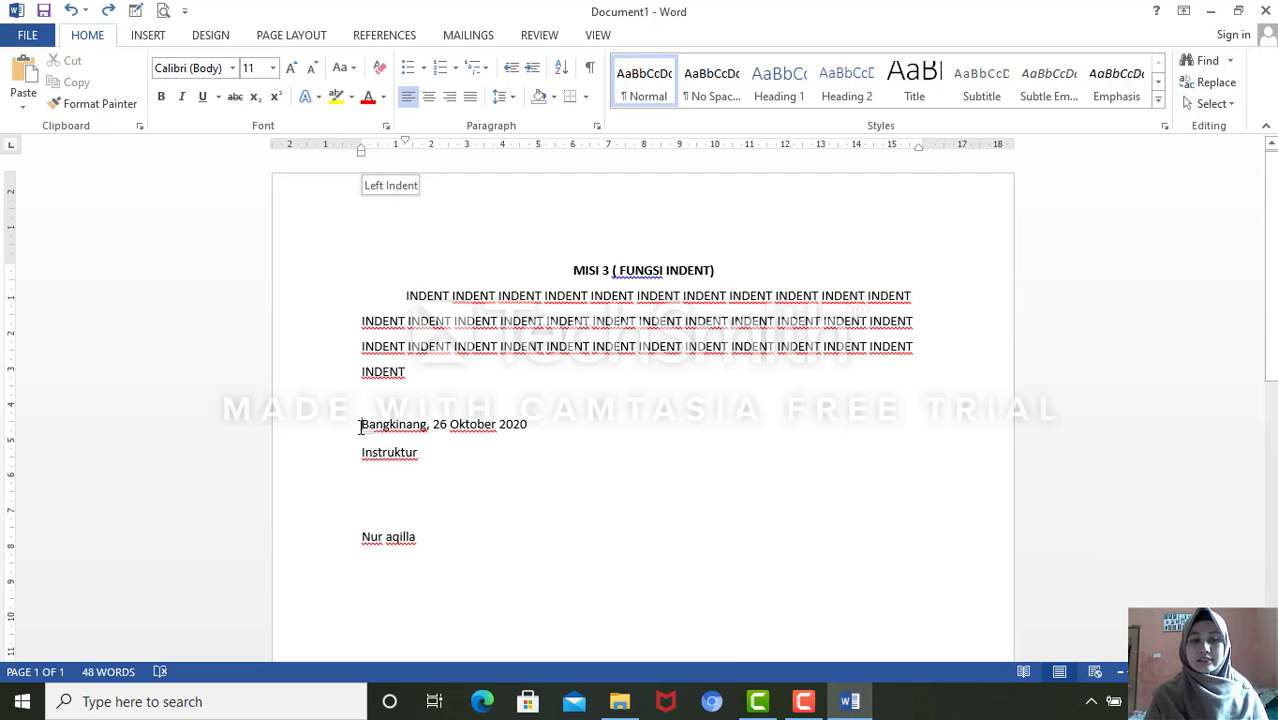
- Narrow the left page margin to about 1.5 cm and set the left indent of the signature block, from date line through name, to about 11.75 cm
{"action": "left_click_drag", "start_coordinate": [362, 424], "coordinate": [459, 449]}
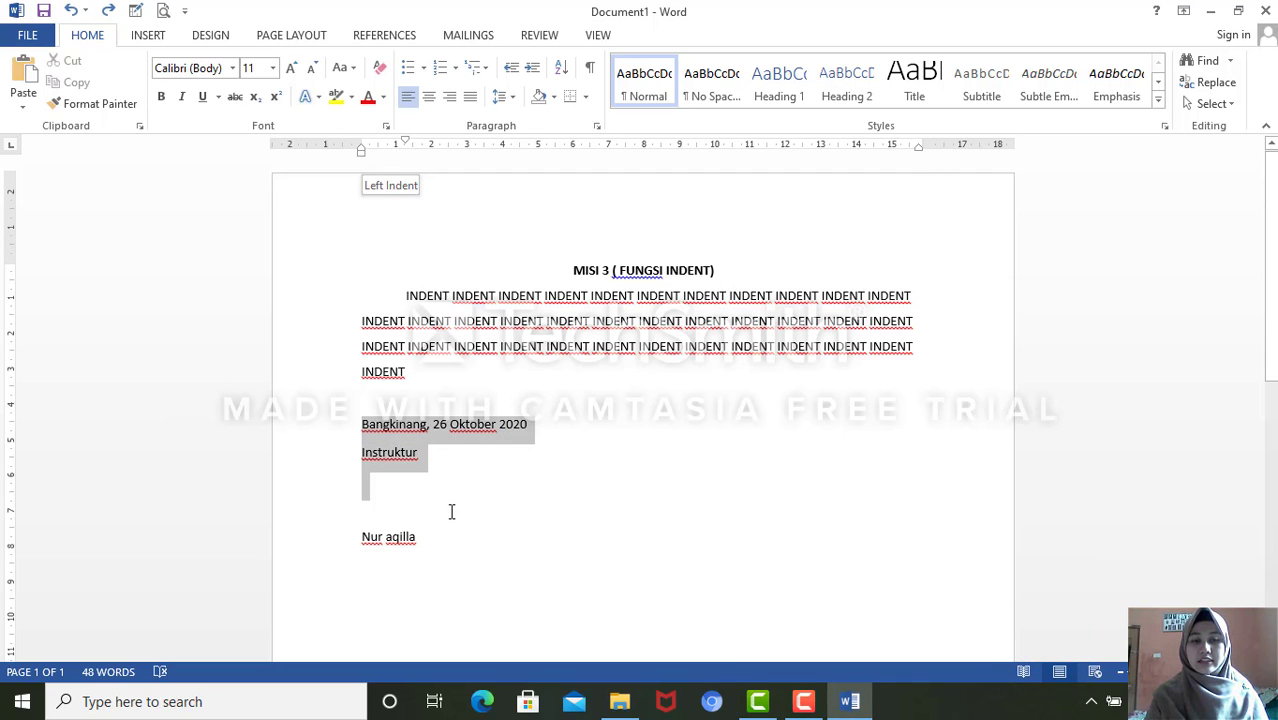
{"action": "left_click_drag", "start_coordinate": [451, 512], "coordinate": [454, 554]}
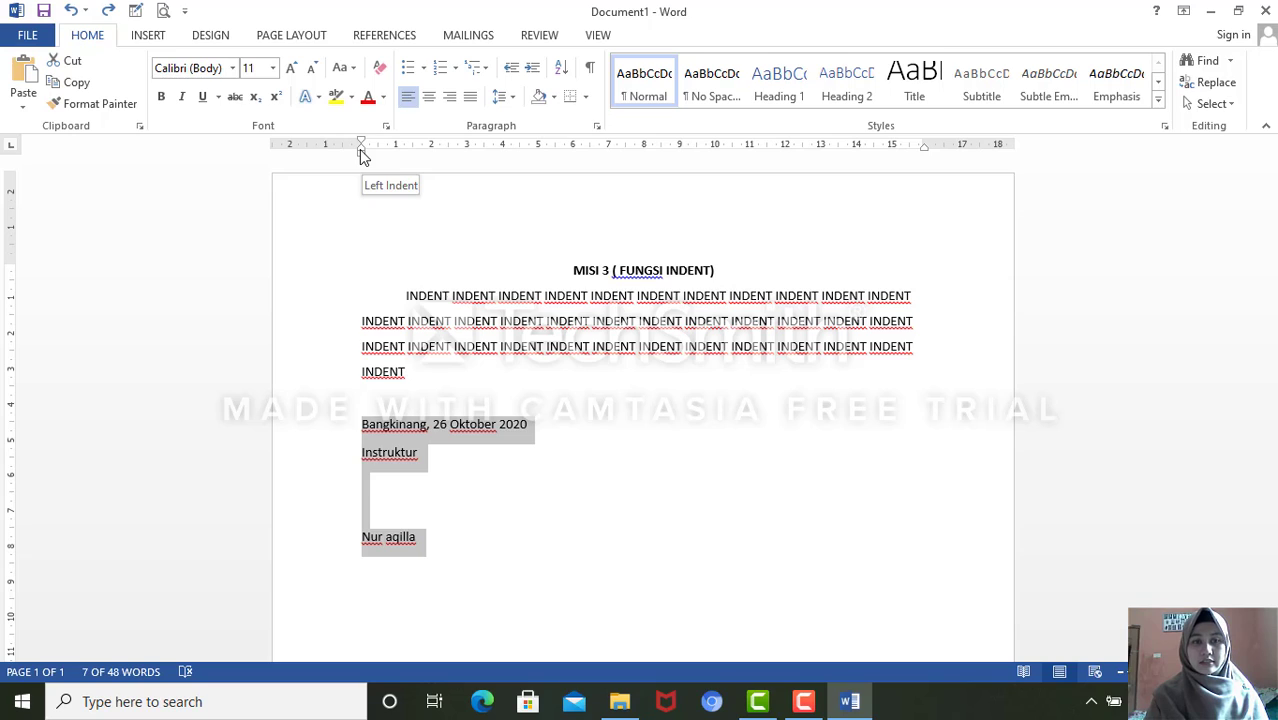
{"action": "mouse_move", "coordinate": [360, 150]}
{"action": "left_mouse_down"}
{"action": "mouse_move", "coordinate": [403, 152]}
{"action": "mouse_move", "coordinate": [361, 146]}
{"action": "left_mouse_up"}
{"action": "left_click", "coordinate": [803, 705]}
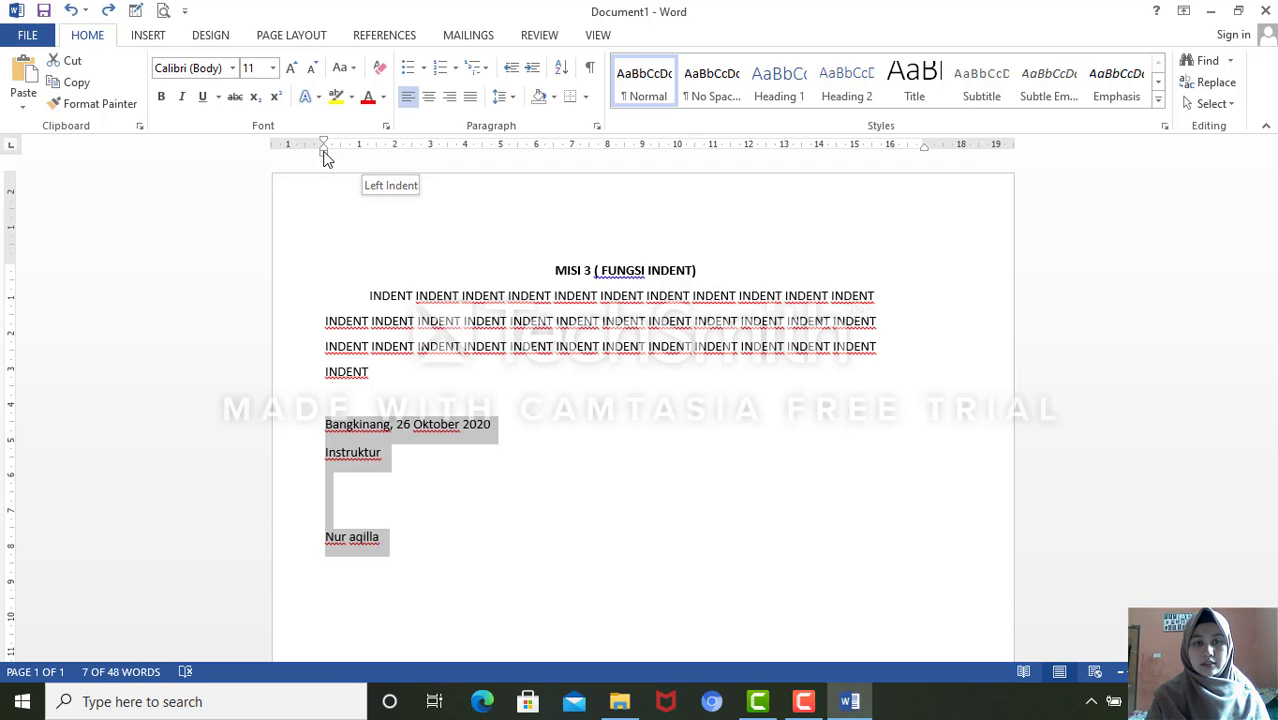
{"action": "mouse_move", "coordinate": [323, 160]}
{"action": "left_mouse_down"}
{"action": "mouse_move", "coordinate": [519, 200]}
{"action": "mouse_move", "coordinate": [780, 214]}
{"action": "mouse_move", "coordinate": [742, 208]}
{"action": "left_mouse_up"}
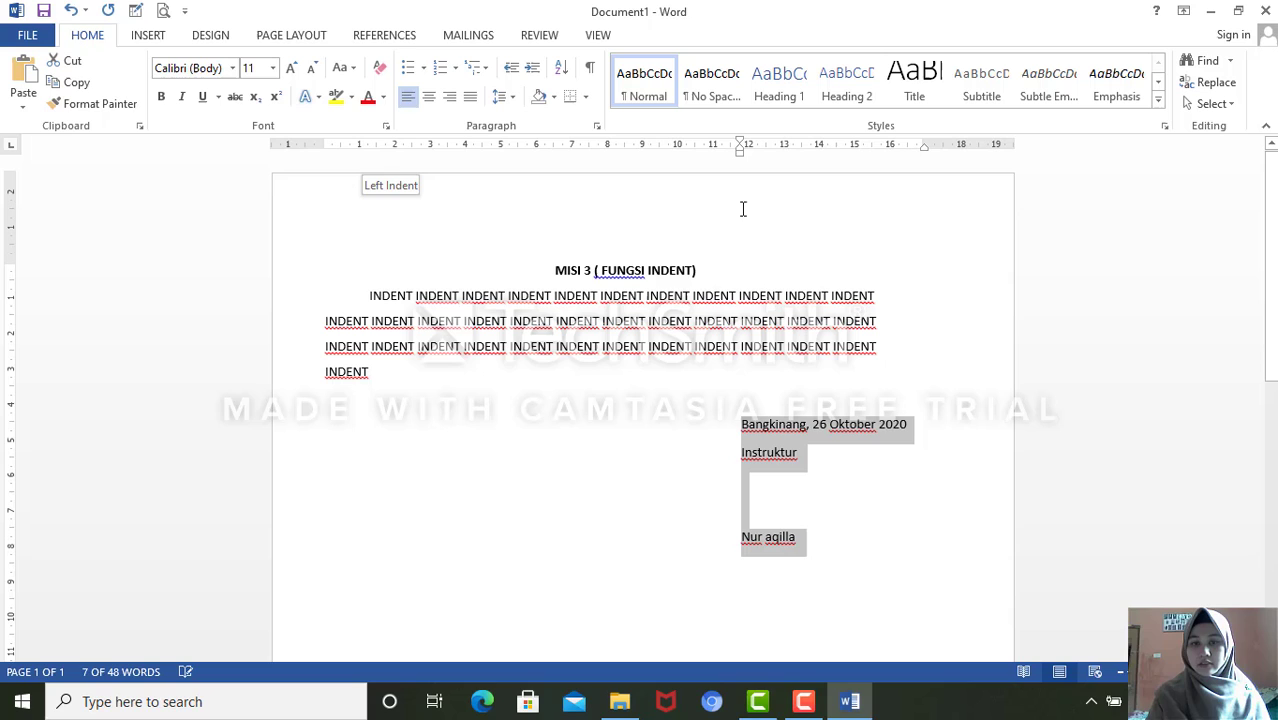
{"action": "left_click", "coordinate": [806, 703]}
{"action": "left_click", "coordinate": [806, 703]}
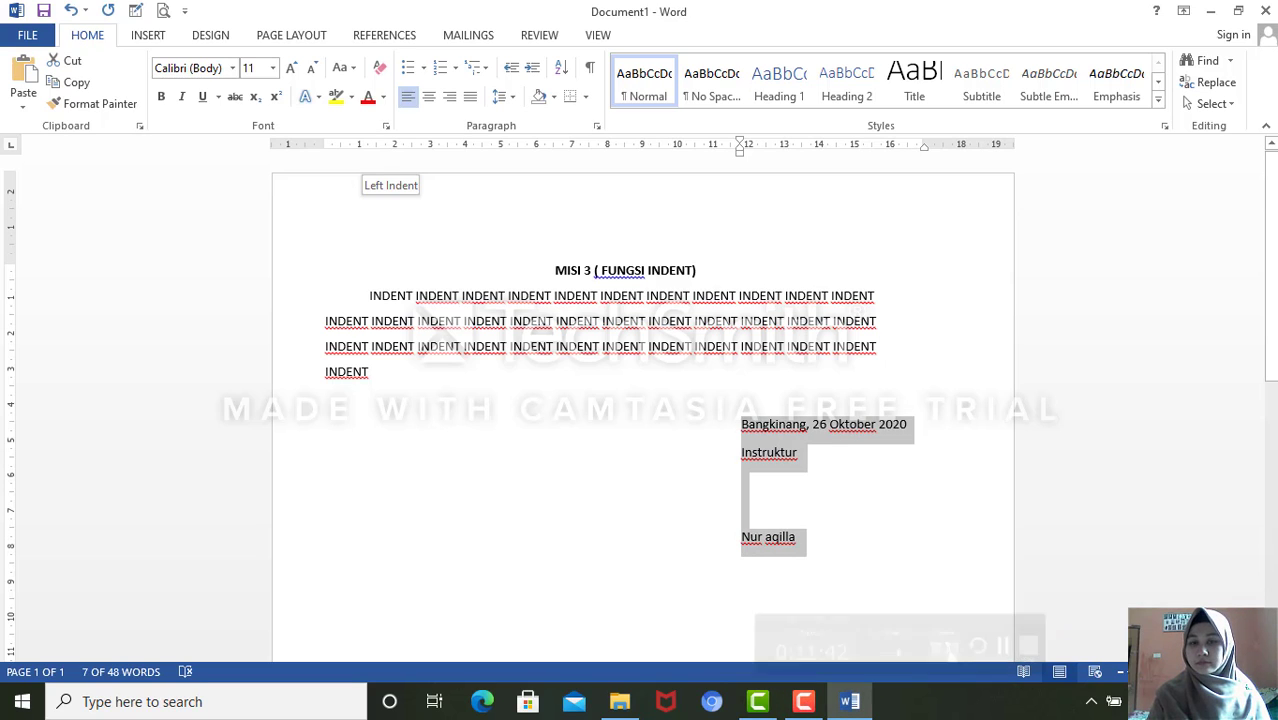
{"action": "left_click", "coordinate": [738, 148]}
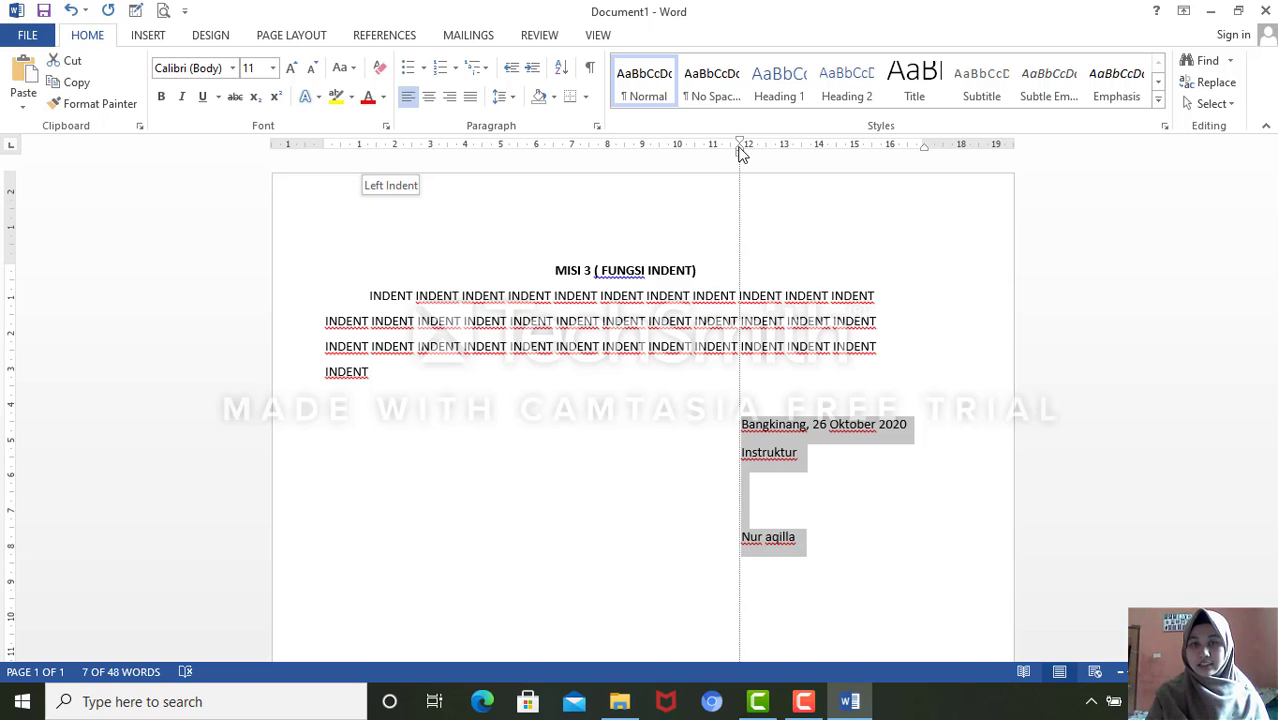
{"action": "left_click", "coordinate": [795, 705]}
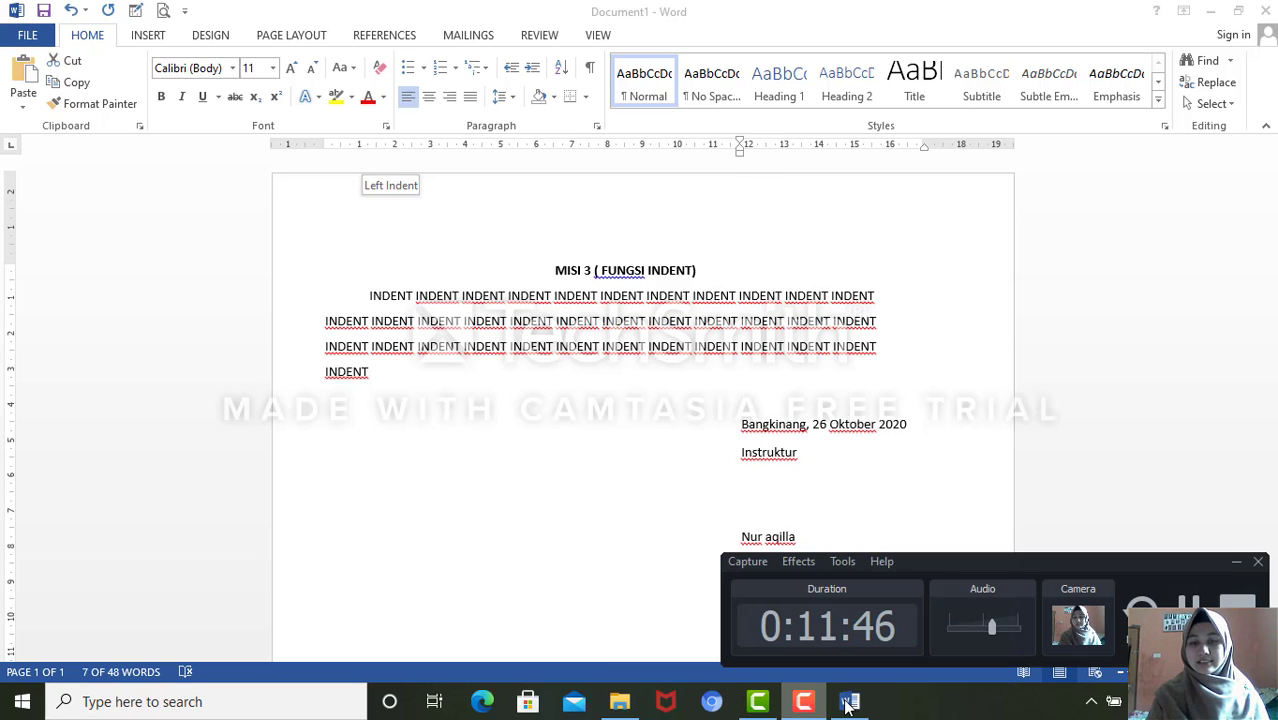
{"action": "left_click", "coordinate": [803, 703]}
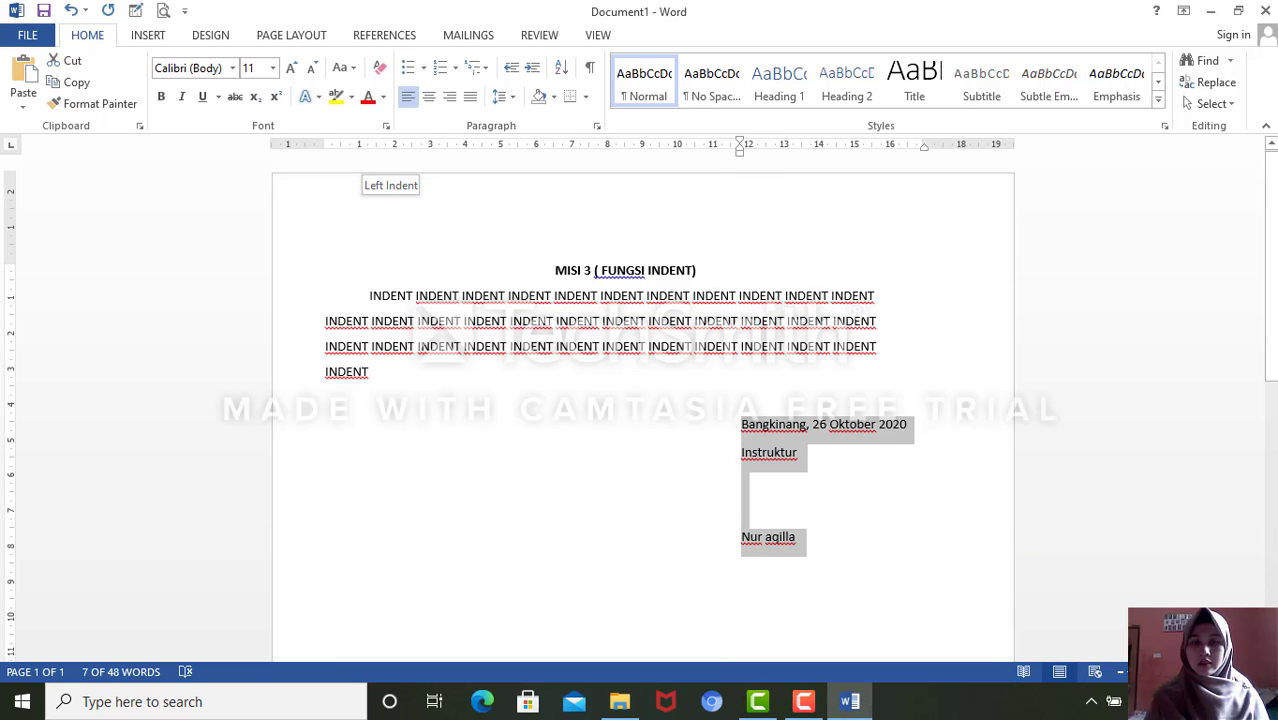
{"action": "left_click", "coordinate": [846, 535]}
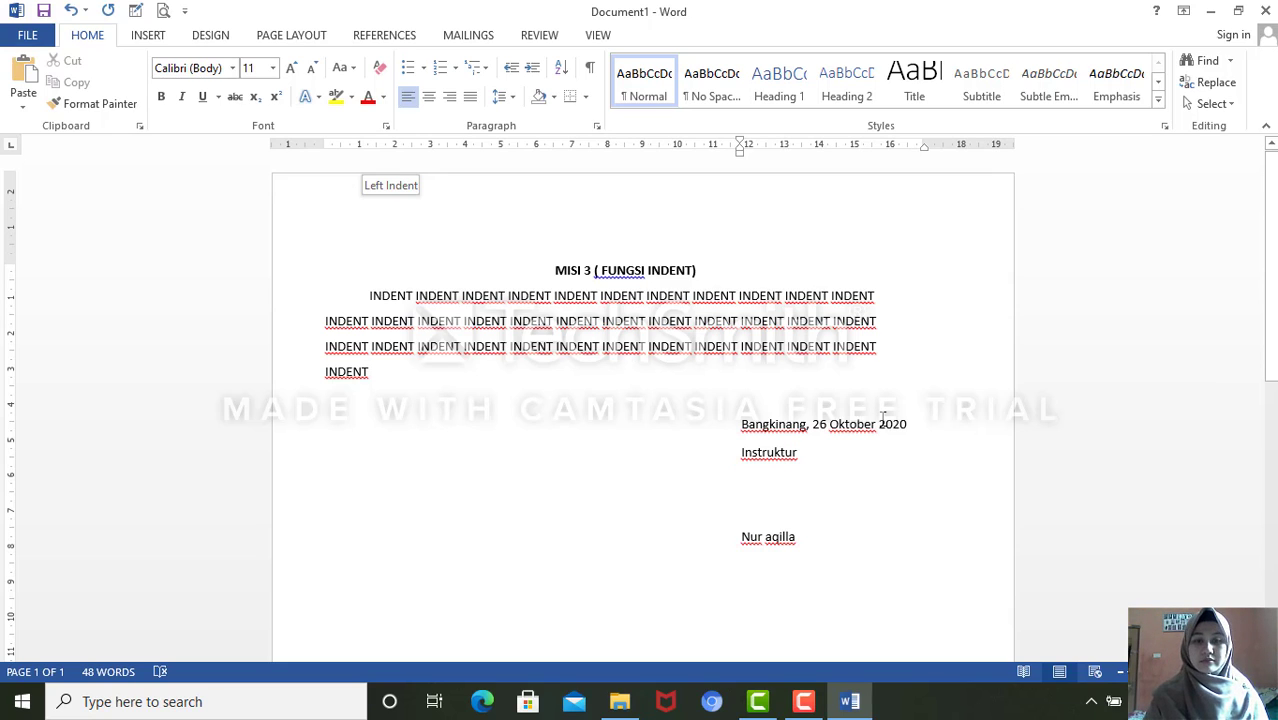
{"action": "left_click", "coordinate": [803, 701]}
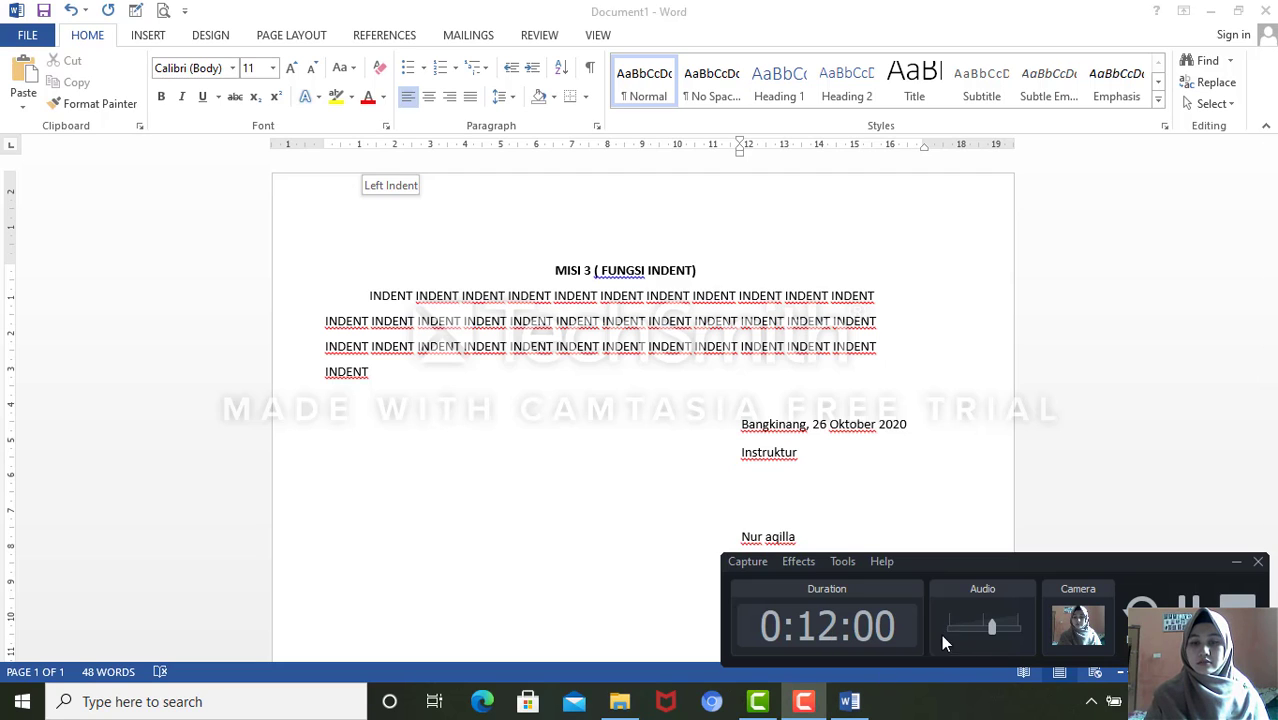
{"action": "left_click", "coordinate": [760, 425]}
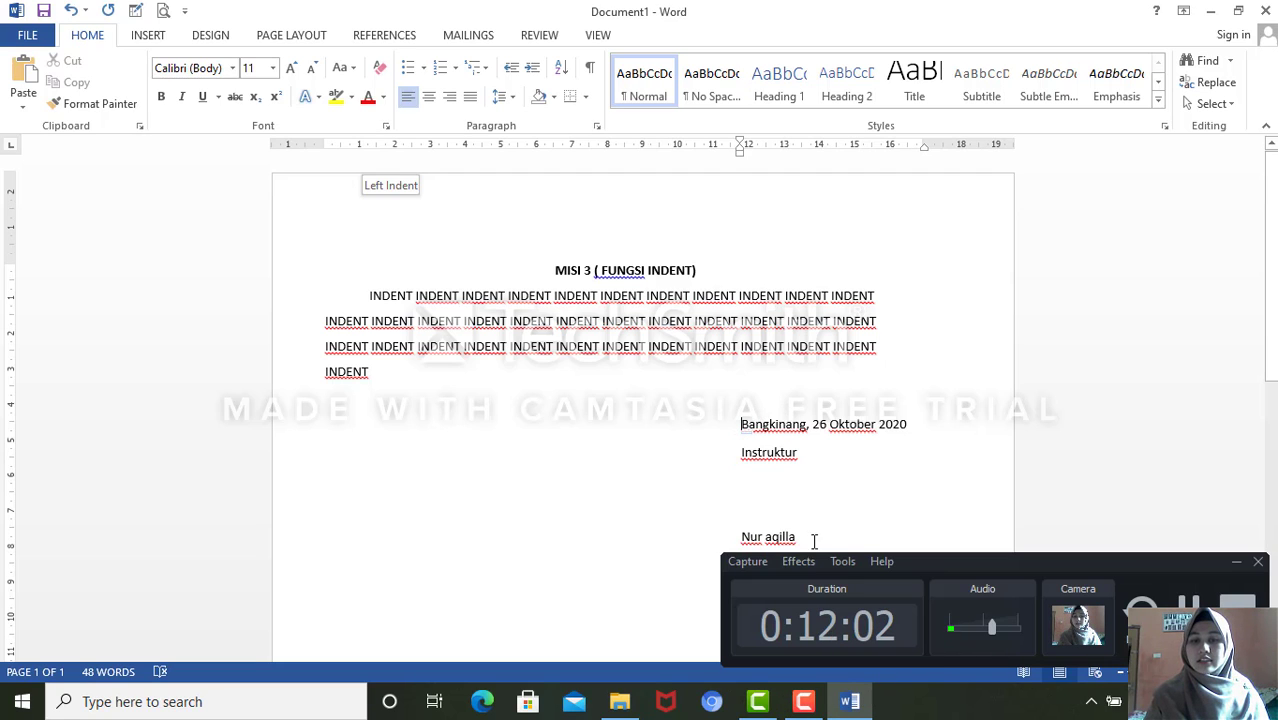
{"action": "left_click", "coordinate": [1234, 561]}
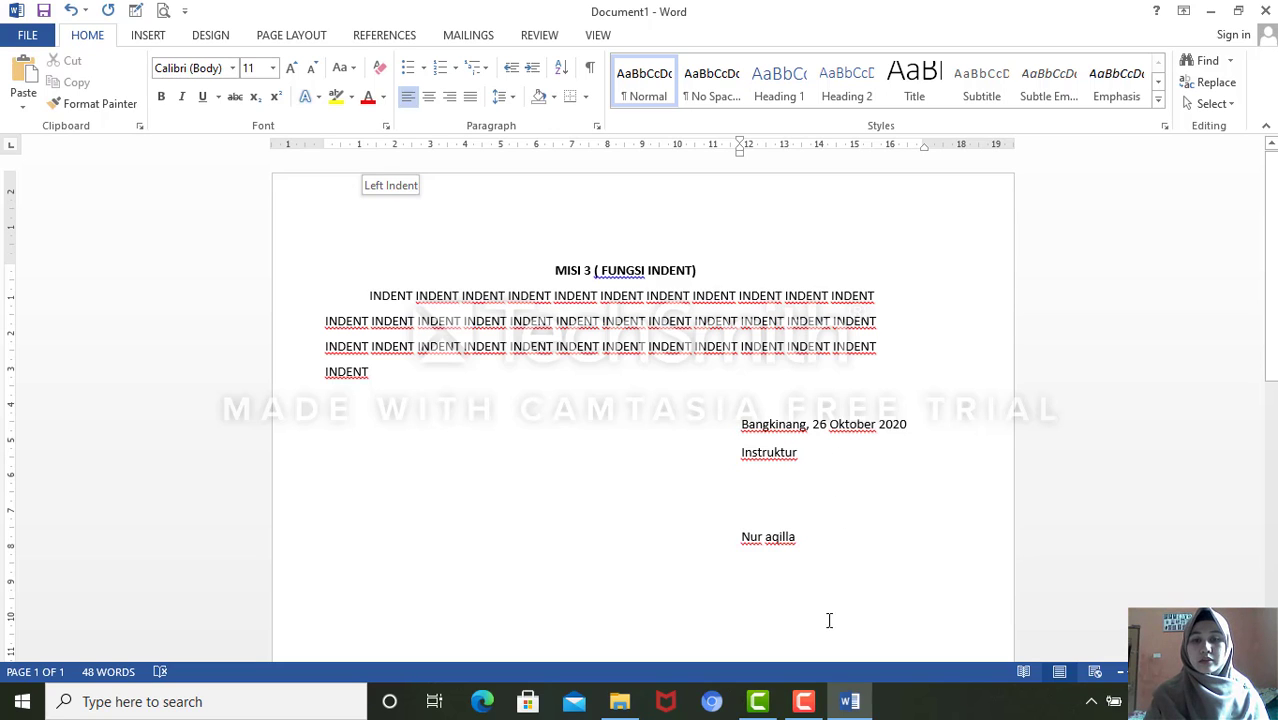
{"action": "left_click", "coordinate": [803, 701]}
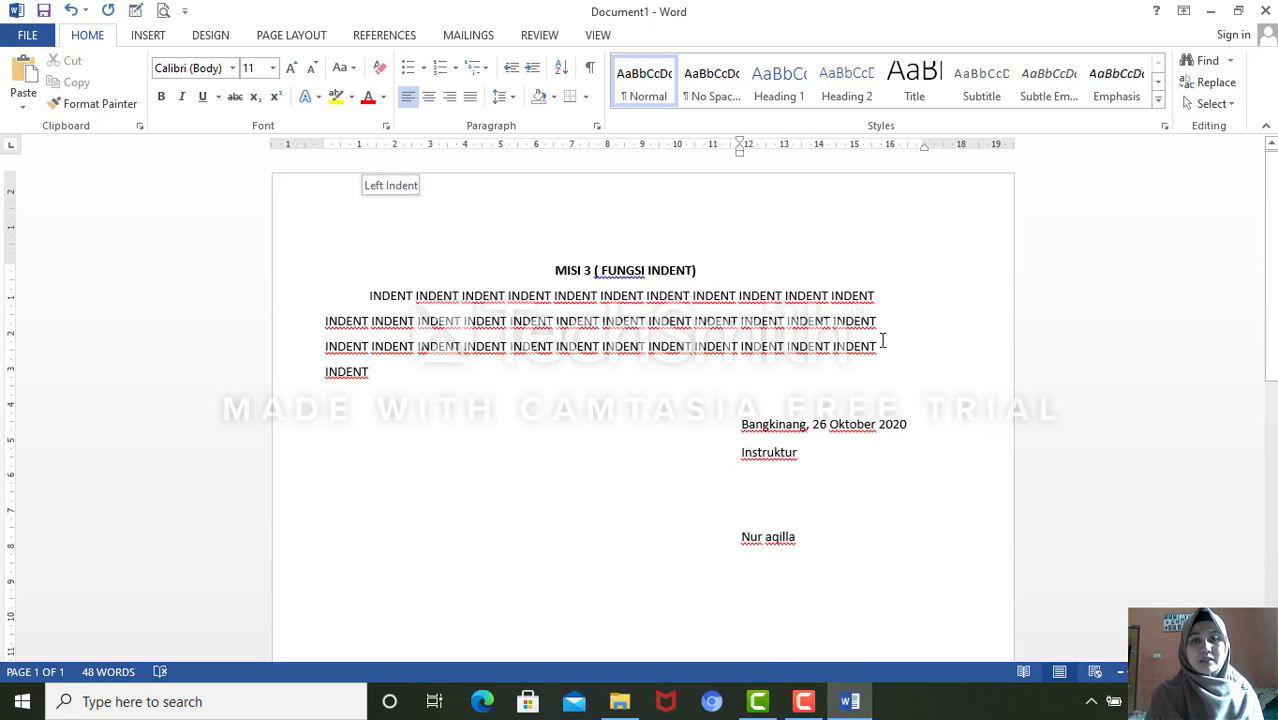
{"action": "left_click", "coordinate": [810, 708]}
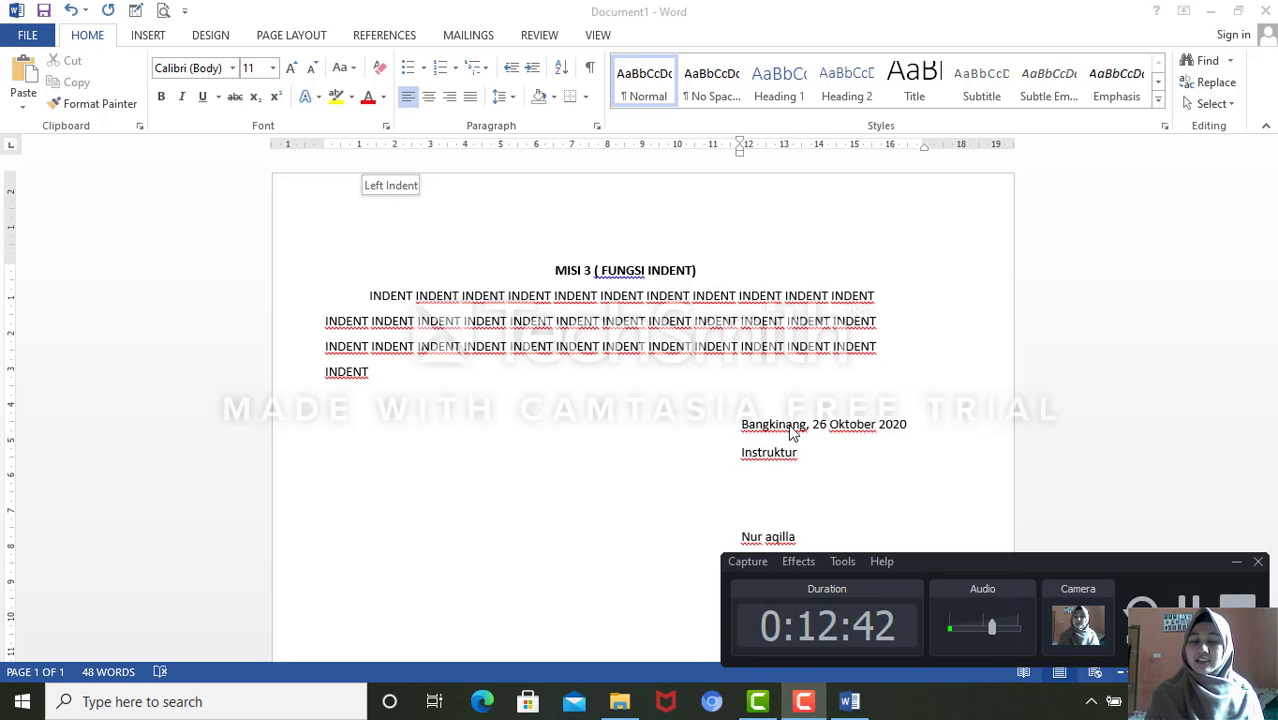